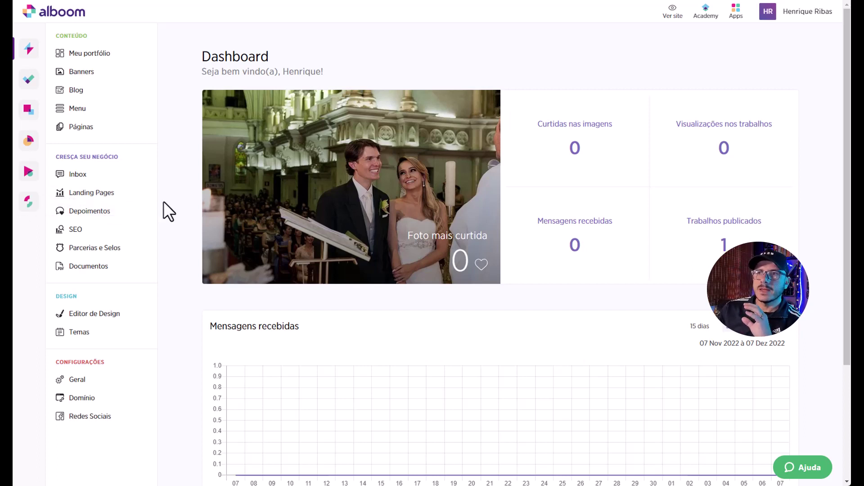
Browse and close the theme library, preview the live site, then open the Páginas list.
left_click(100, 349)
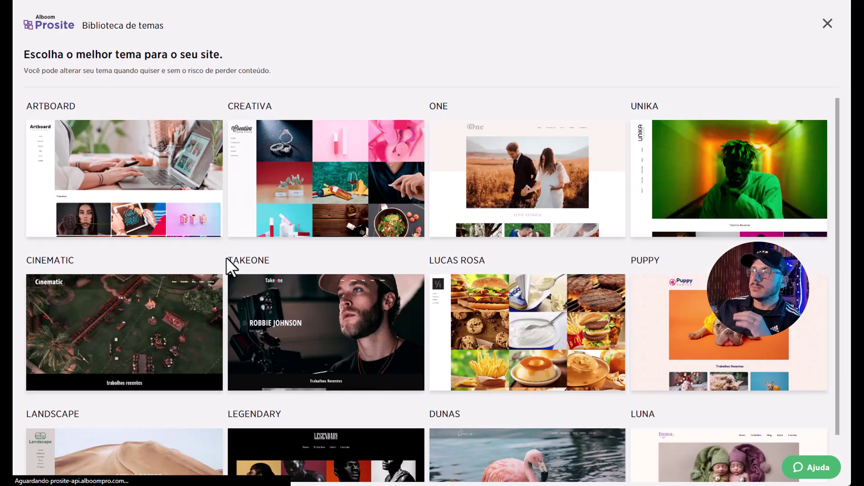
scroll(226, 258, "down", 5)
scroll(226, 259, "up", 4)
scroll(225, 257, "up", 1)
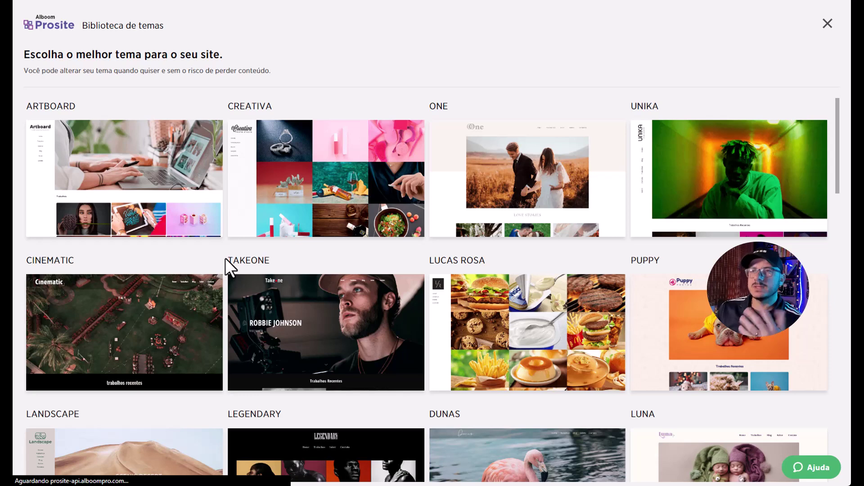
left_click(827, 25)
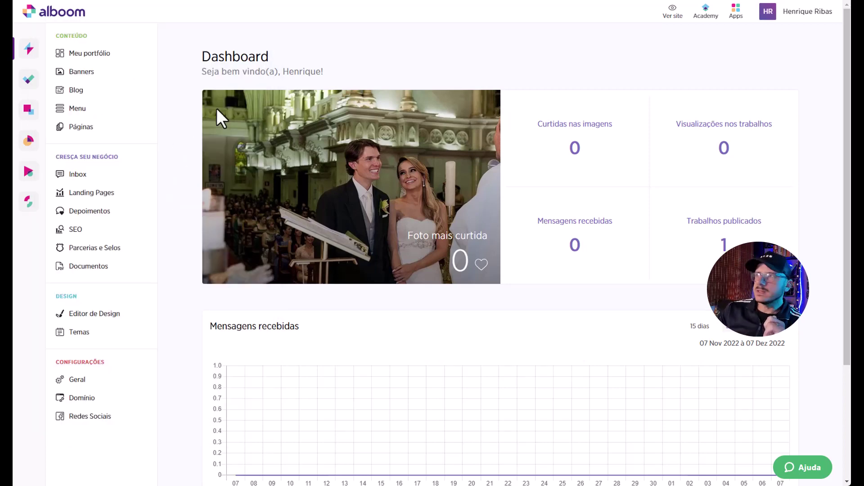
left_click(672, 13)
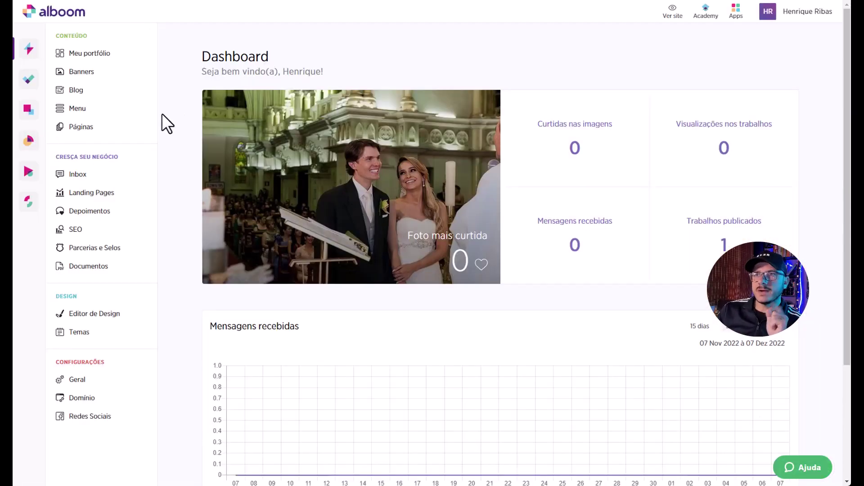
left_click(79, 128)
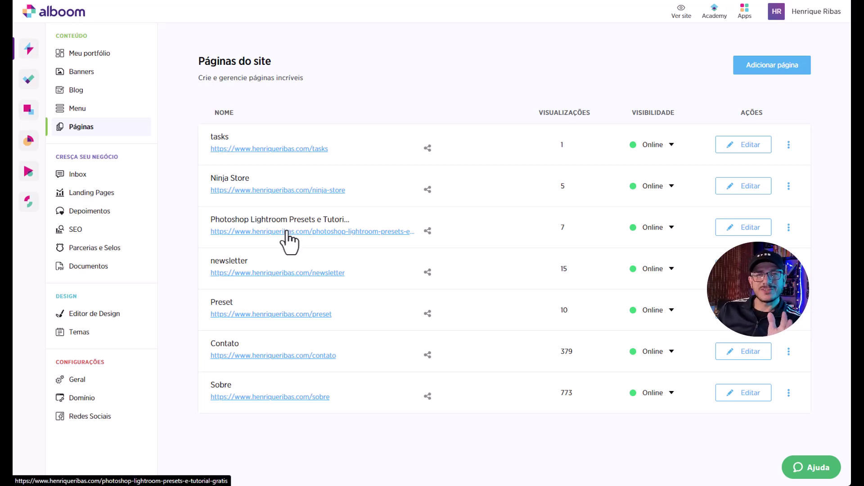
Copy the Photoshop Lightroom presets page's share link and open a new browser tab.
left_click(428, 231)
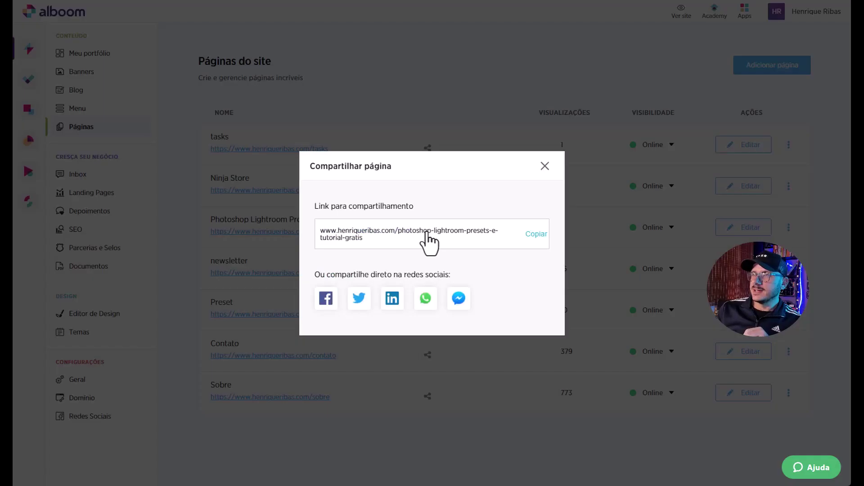
left_click(534, 235)
left_click(545, 166)
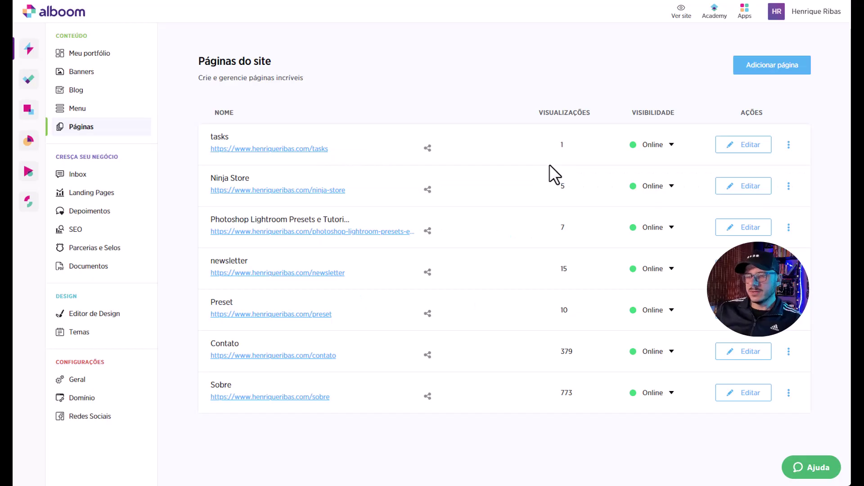
key("ctrl+t")
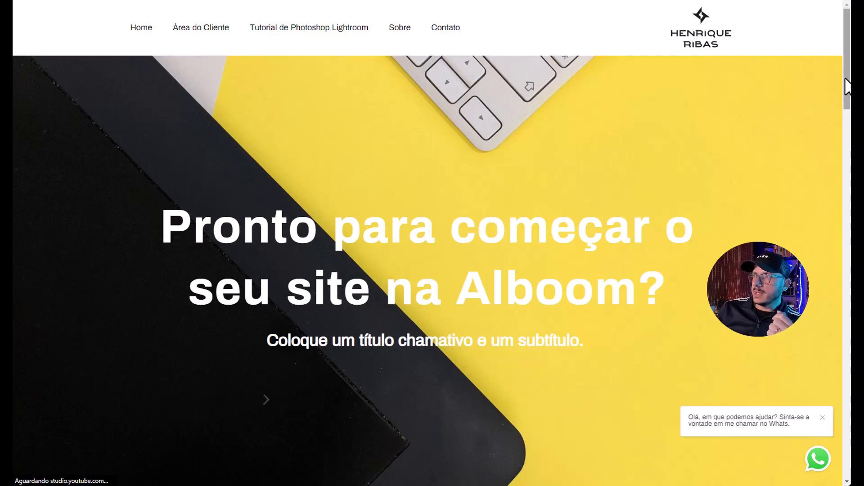
Scroll the live site down to its footer and drag back up to the top.
scroll(838, 95, "down", 15)
scroll(847, 386, "down", 15)
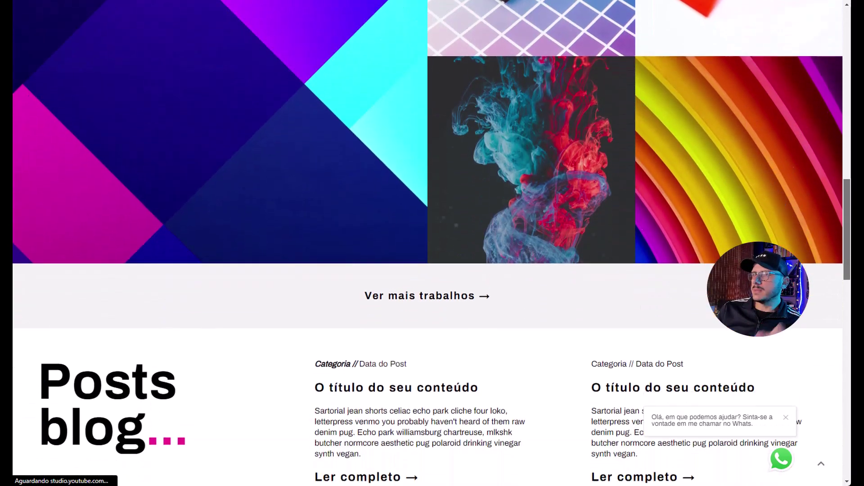
scroll(847, 387, "down", 5)
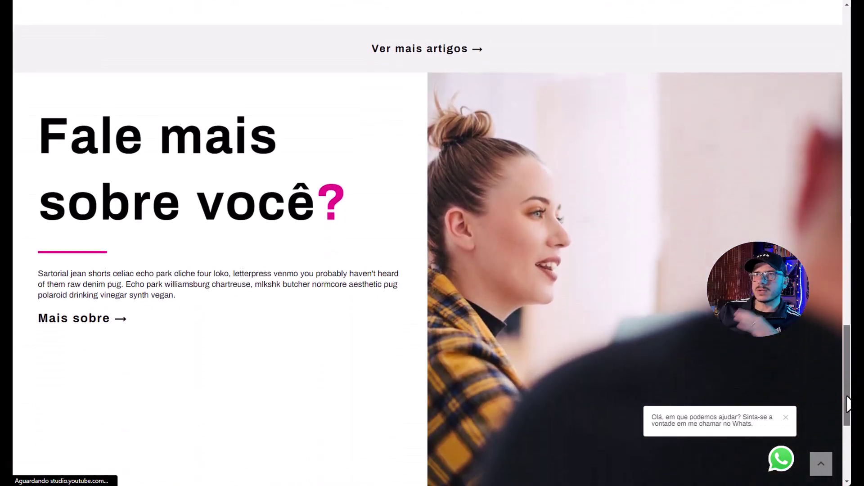
scroll(847, 478, "down", 3)
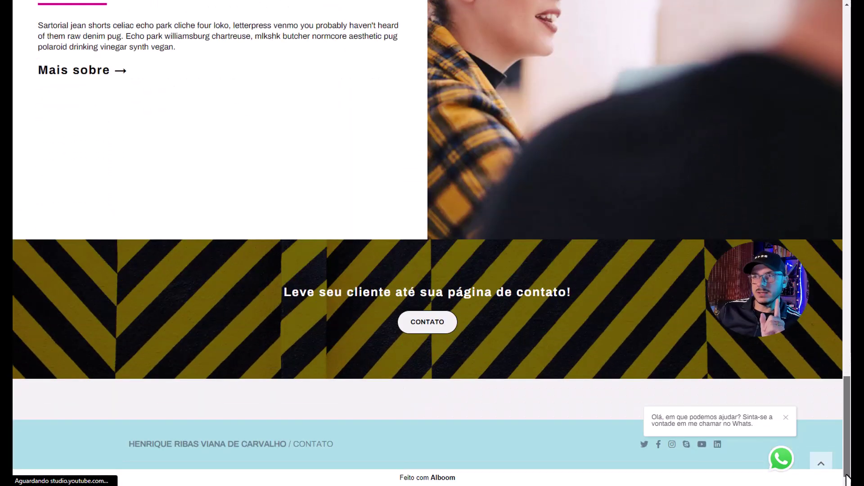
left_click_drag(847, 479, 843, 42)
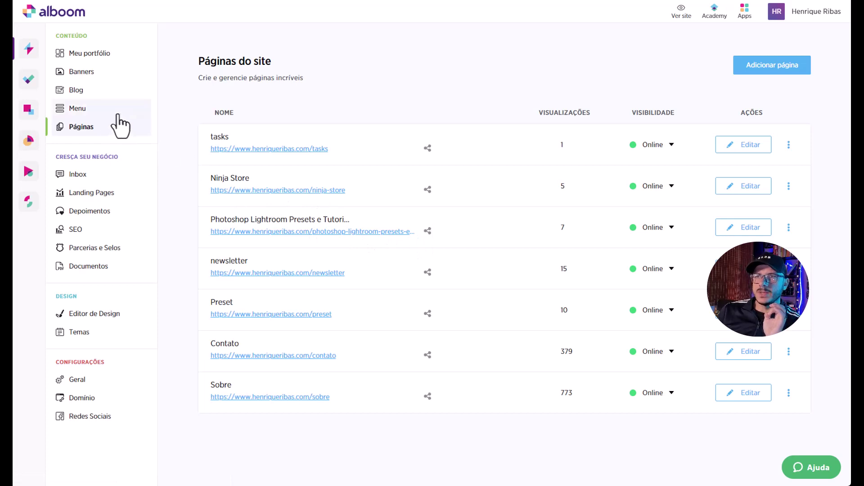
Add a 'Workshops' menu item linking to the Photoshop lightroom presets e tutorial gratis page.
left_click(105, 110)
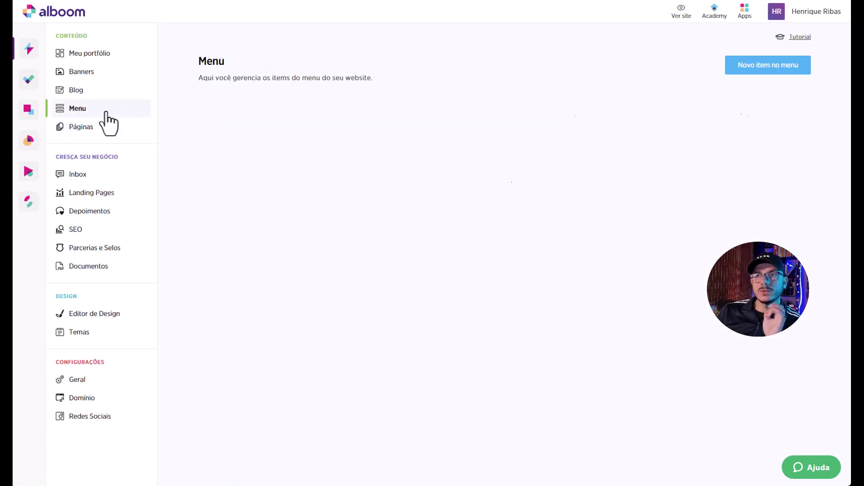
left_click(768, 71)
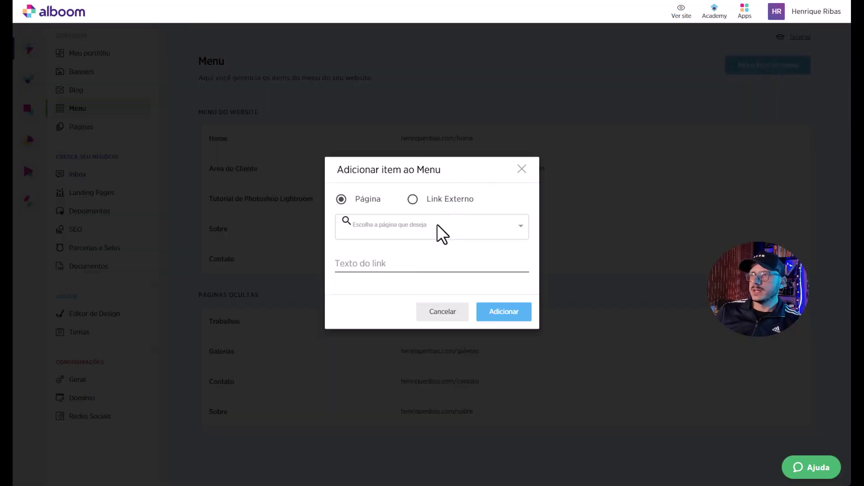
left_click(418, 225)
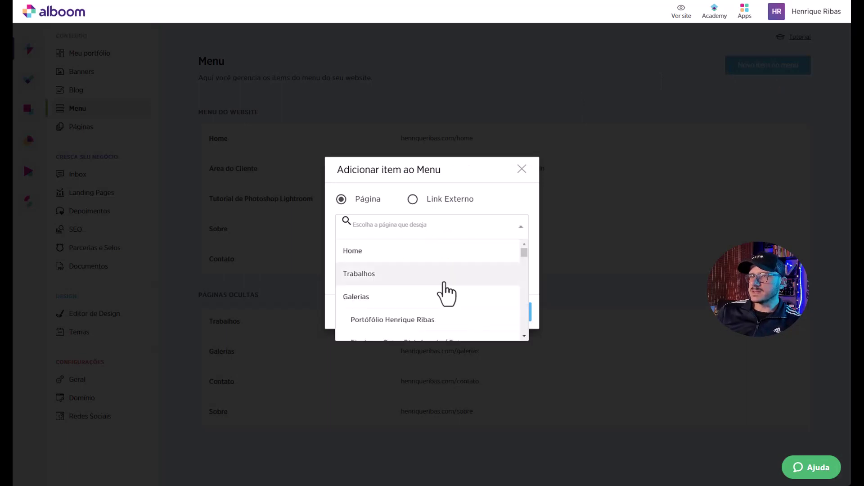
scroll(524, 263, "down", 2)
left_click_drag(524, 262, 530, 316)
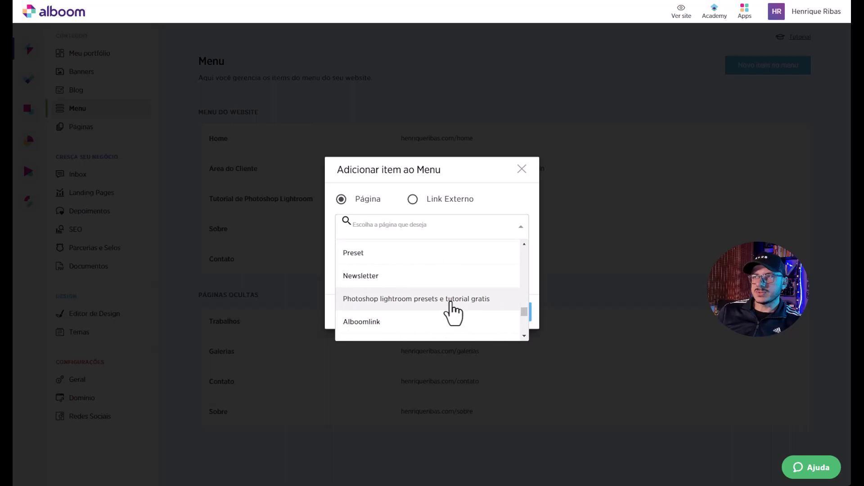
left_click(452, 299)
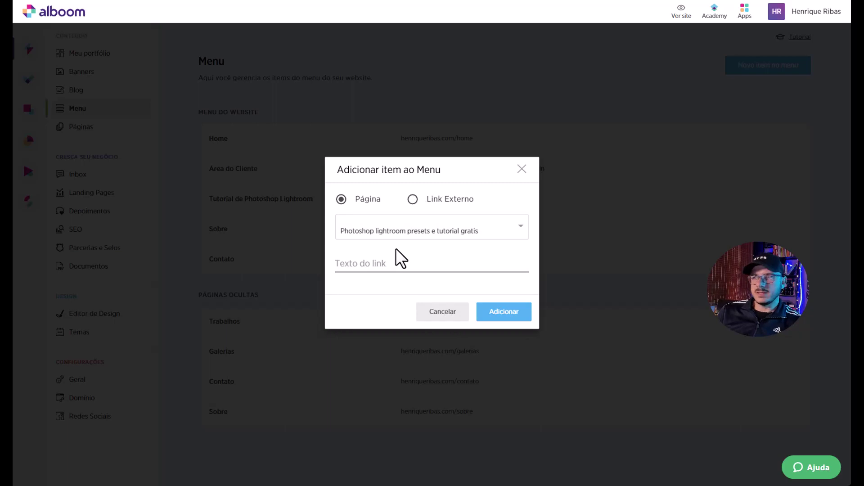
left_click(390, 265)
type("Worksh")
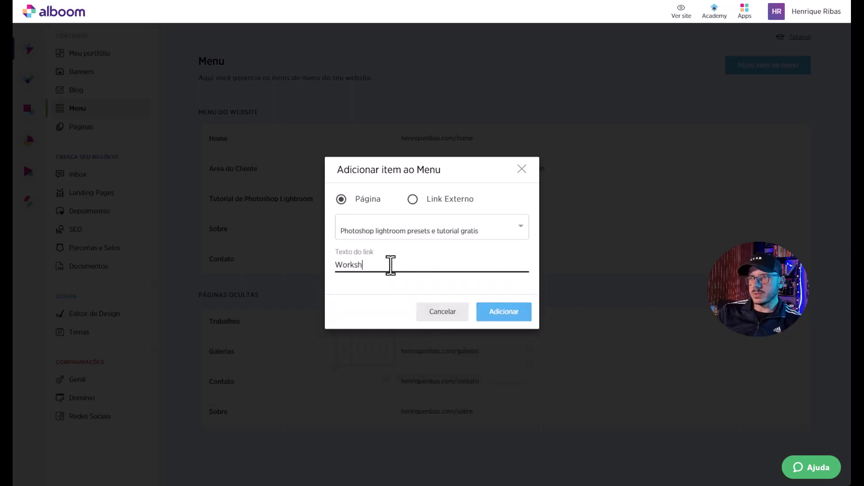
type("ops")
left_click(495, 315)
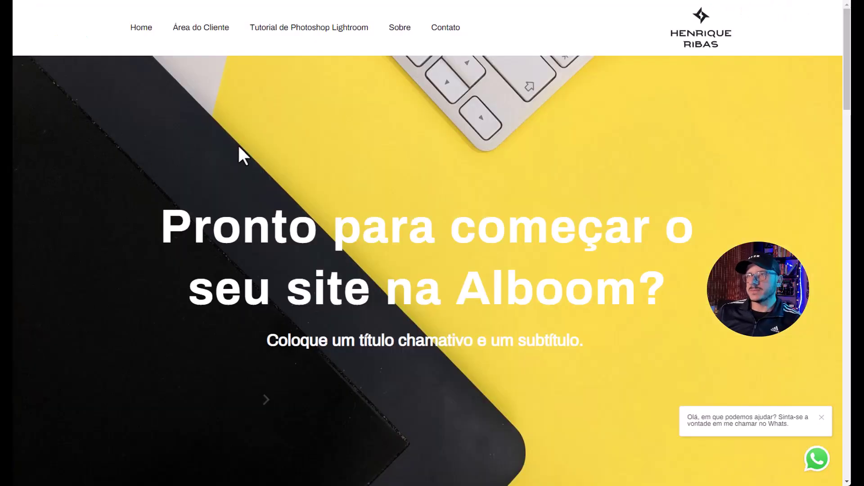
Reload the live site, test the Workshops link, then go to Landing Pages in Alboom.
key("F5")
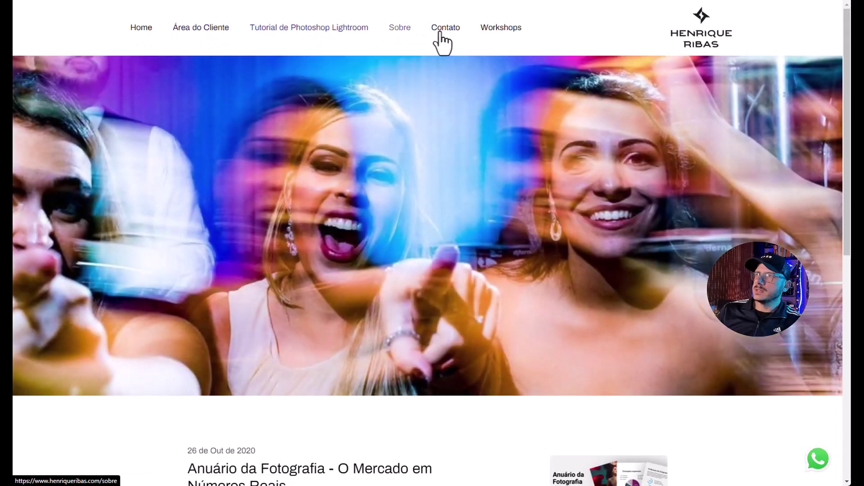
left_click(517, 31)
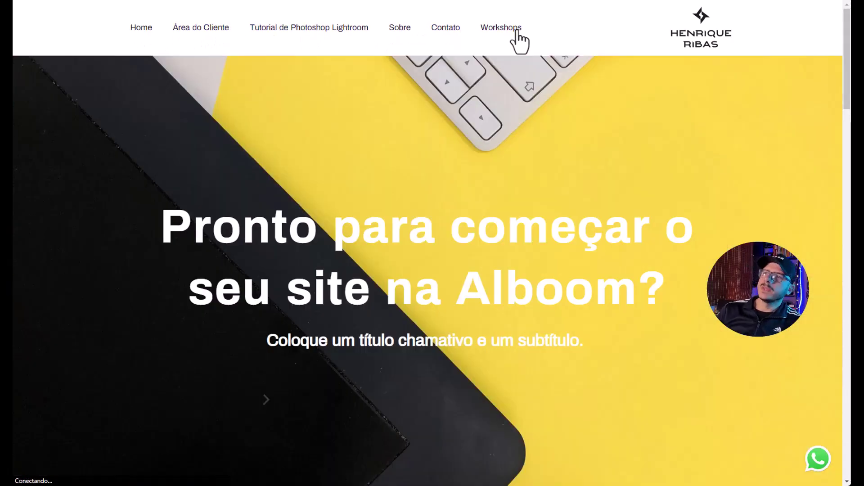
left_click(431, 39)
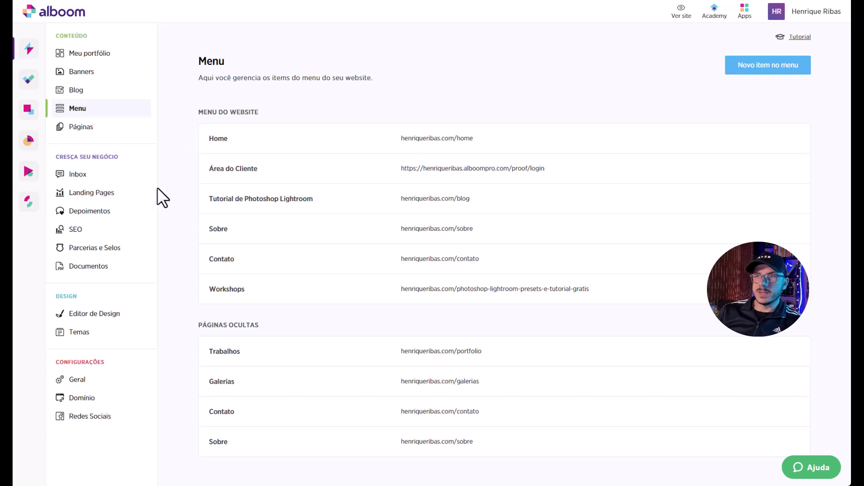
left_click(122, 195)
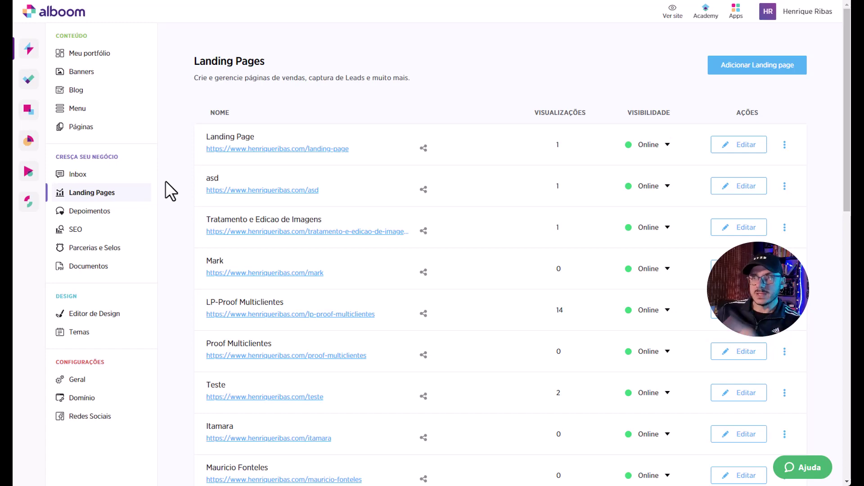
Copy the last landing page's share link and load it in a private browser window.
scroll(165, 180, "down", 20)
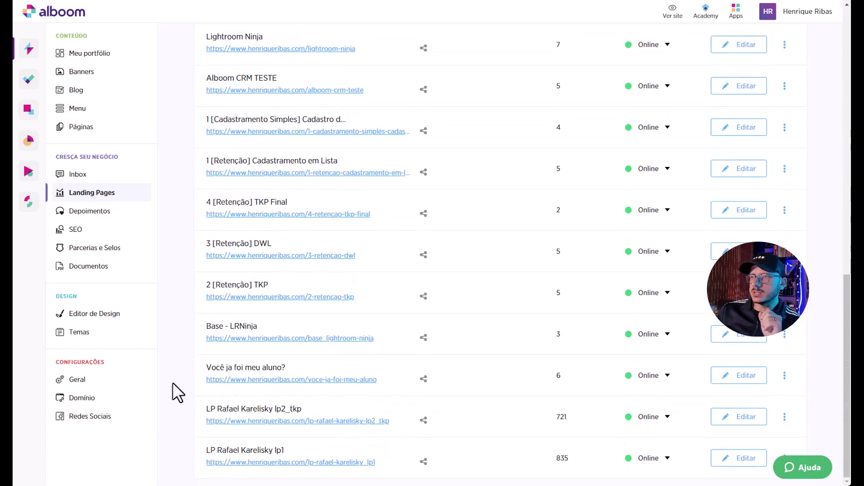
left_click(423, 462)
left_click(535, 234)
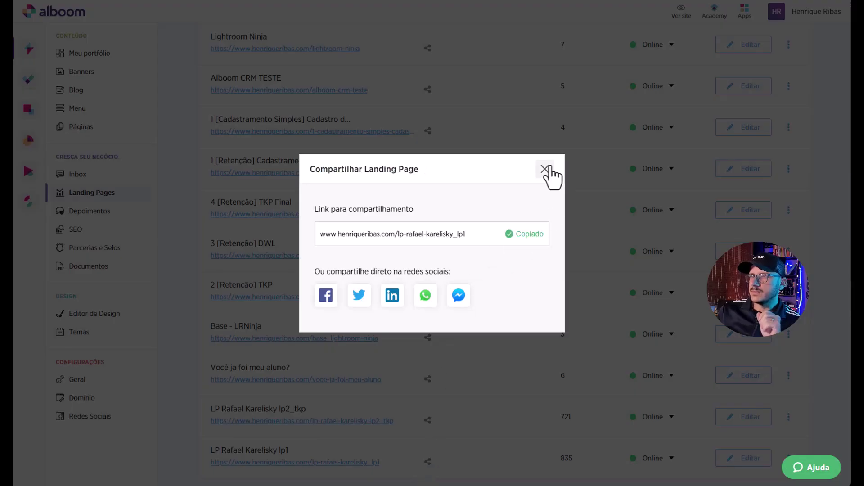
left_click(545, 169)
key("ctrl+shift+n")
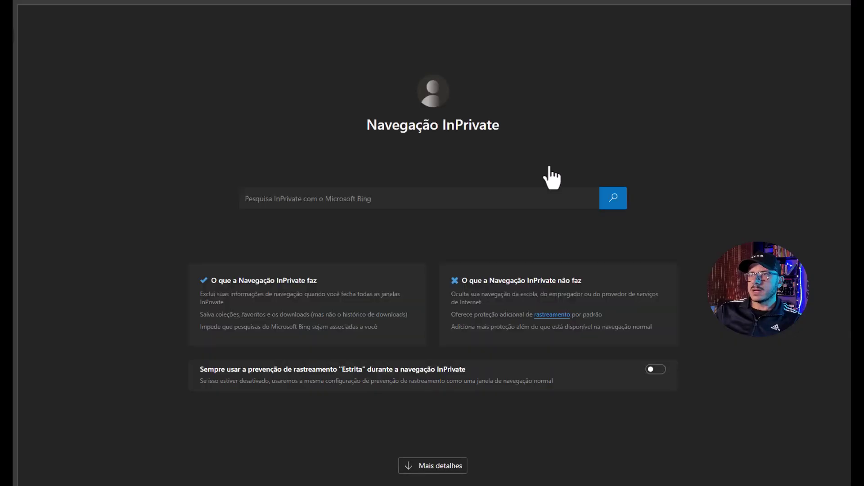
key("ctrl+v")
key("Return")
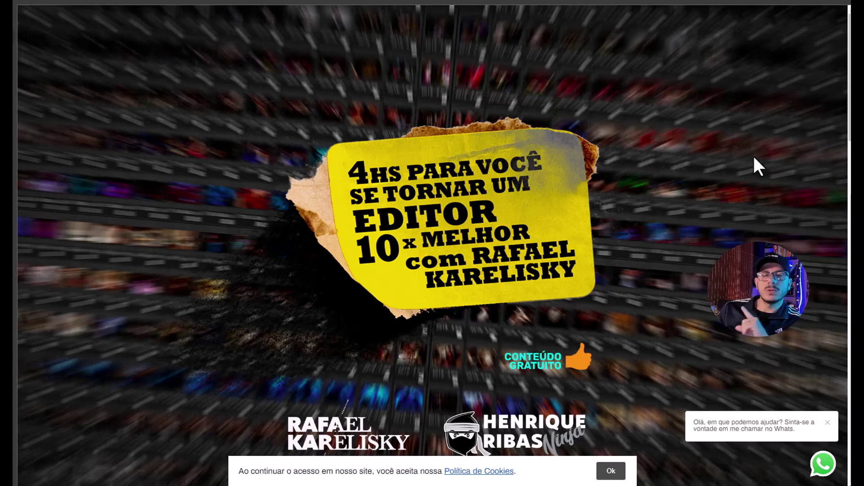
Scroll up and down through the live Rafael Karelisky landing page.
scroll(811, 96, "down", 20)
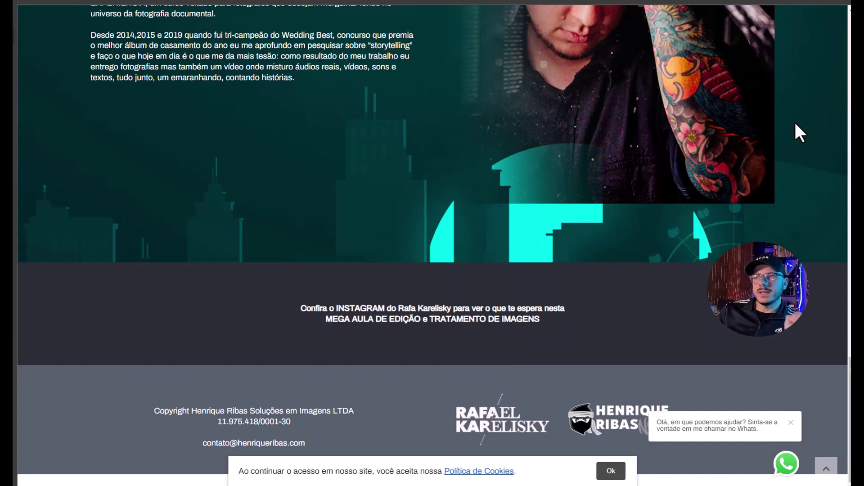
scroll(795, 125, "up", 20)
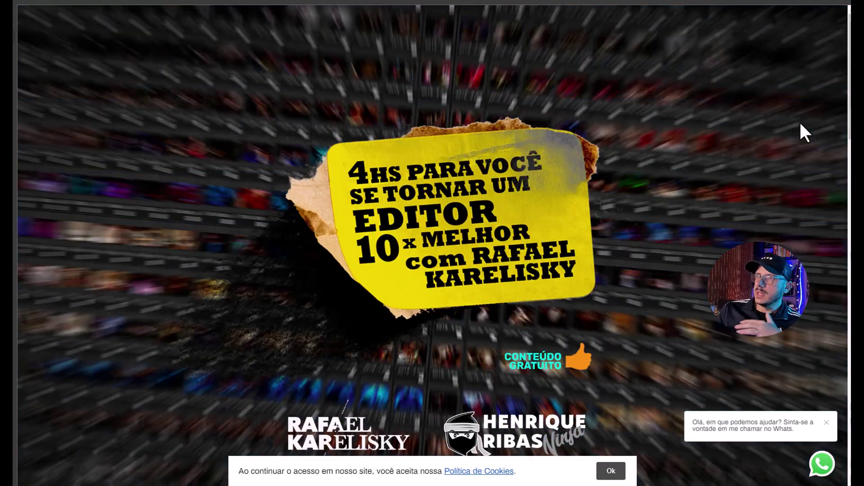
scroll(800, 123, "down", 20)
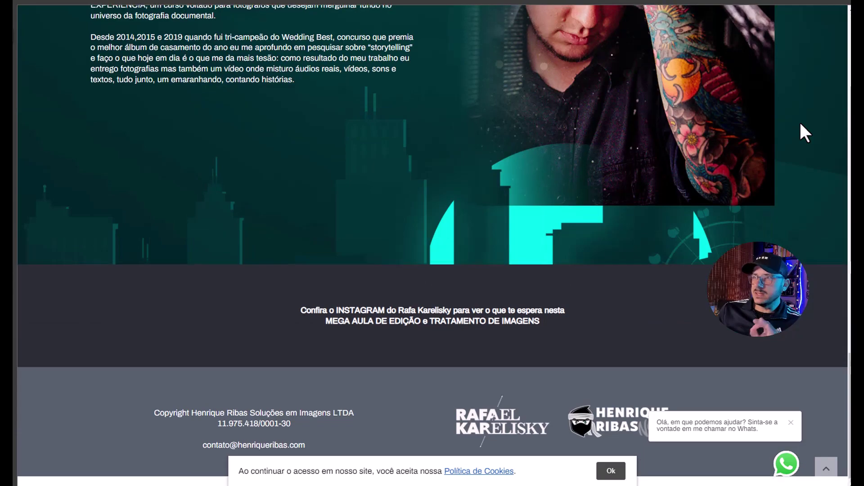
scroll(801, 124, "up", 20)
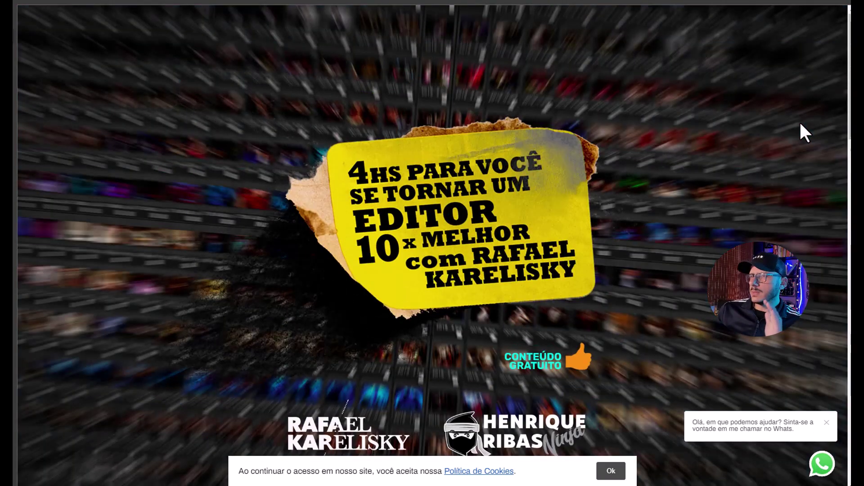
scroll(801, 124, "down", 8)
scroll(801, 124, "up", 8)
scroll(800, 124, "down", 8)
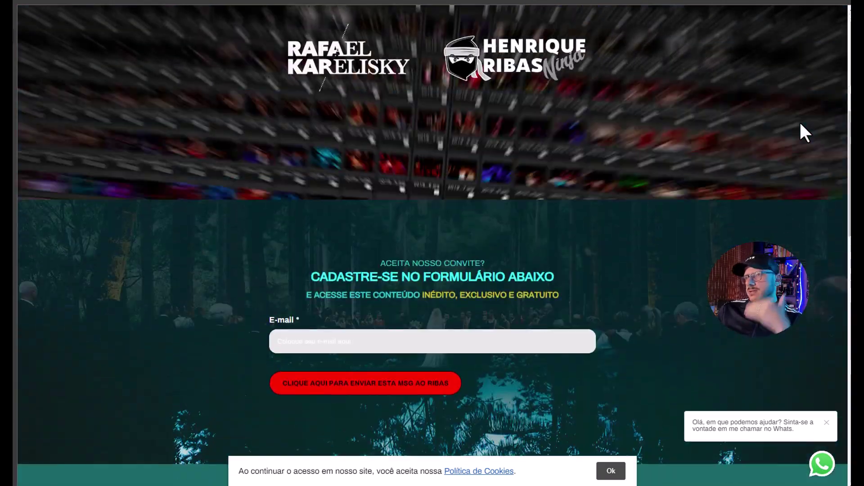
scroll(801, 125, "up", 8)
scroll(800, 125, "down", 10)
scroll(800, 125, "up", 10)
scroll(801, 125, "down", 10)
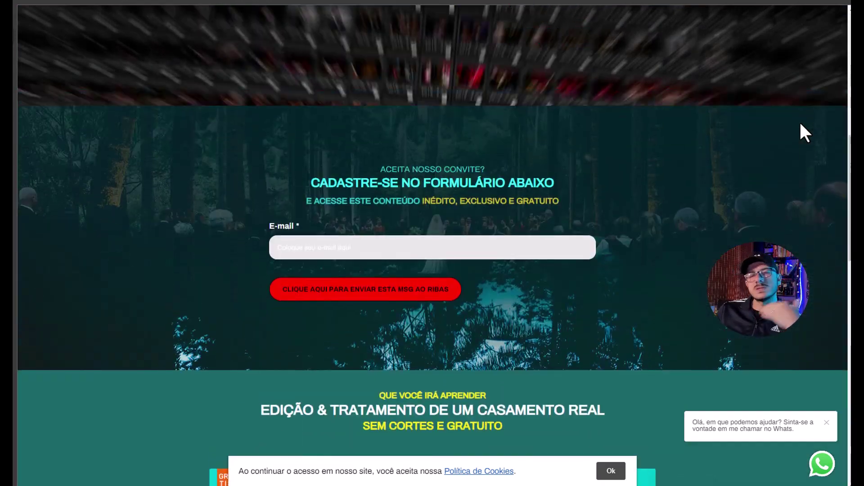
scroll(800, 124, "up", 3)
scroll(800, 124, "down", 8)
scroll(801, 124, "up", 13)
scroll(800, 124, "down", 5)
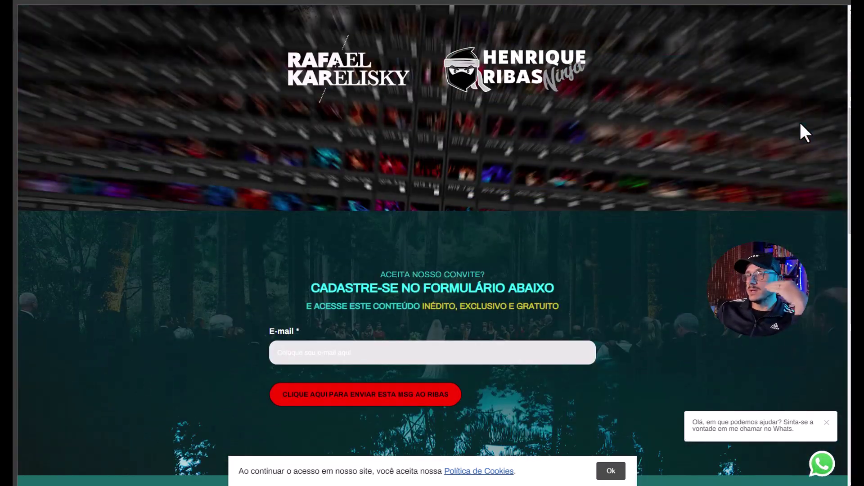
scroll(800, 125, "up", 8)
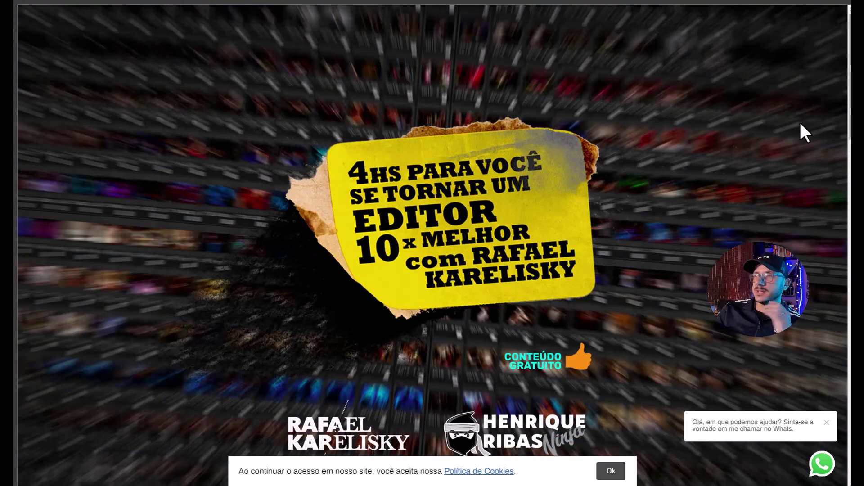
scroll(693, 179, "down", 10)
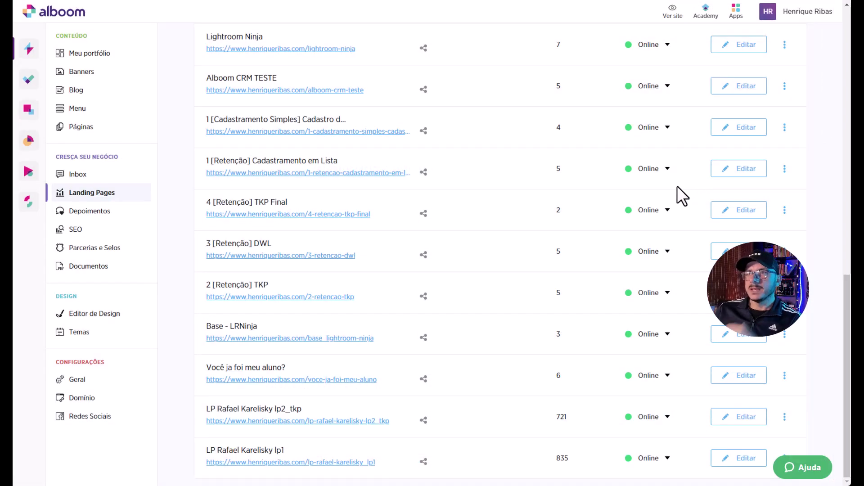
Add a 'Ws Karelisky' menu item pointing to the Lp rafael karelisky lp1 landing page.
left_click(79, 110)
left_click(793, 65)
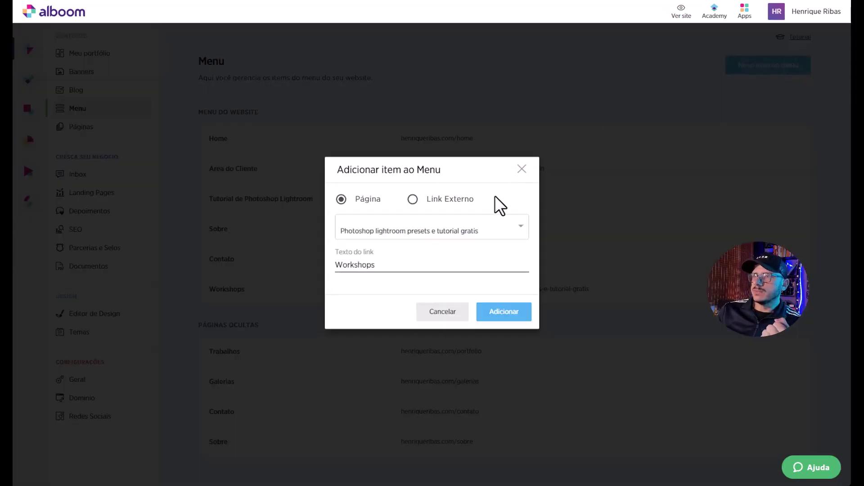
left_click(430, 227)
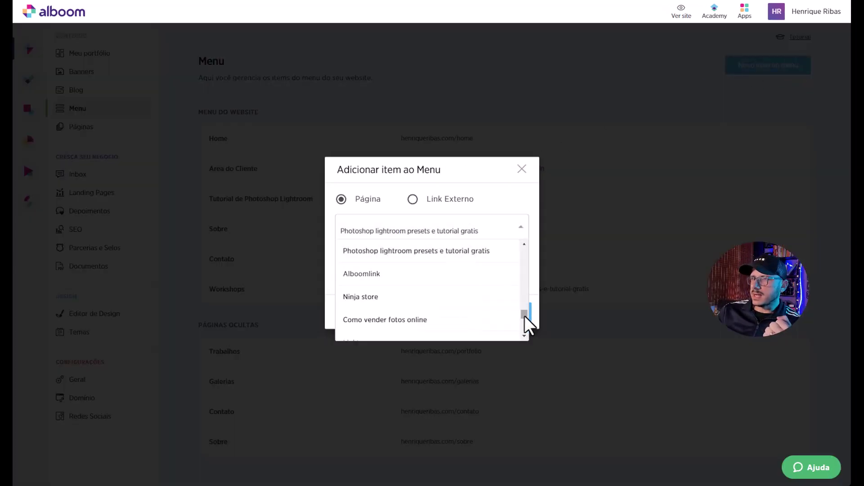
left_click_drag(525, 317, 526, 293)
left_click(460, 290)
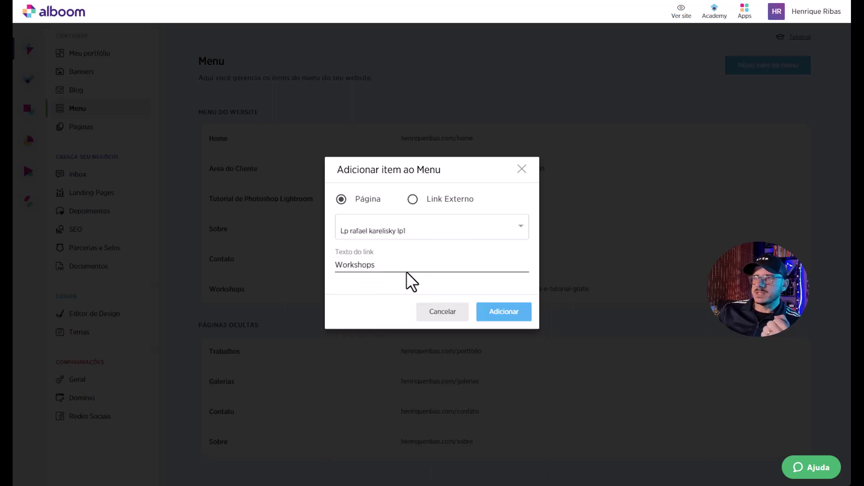
left_click_drag(384, 267, 304, 279)
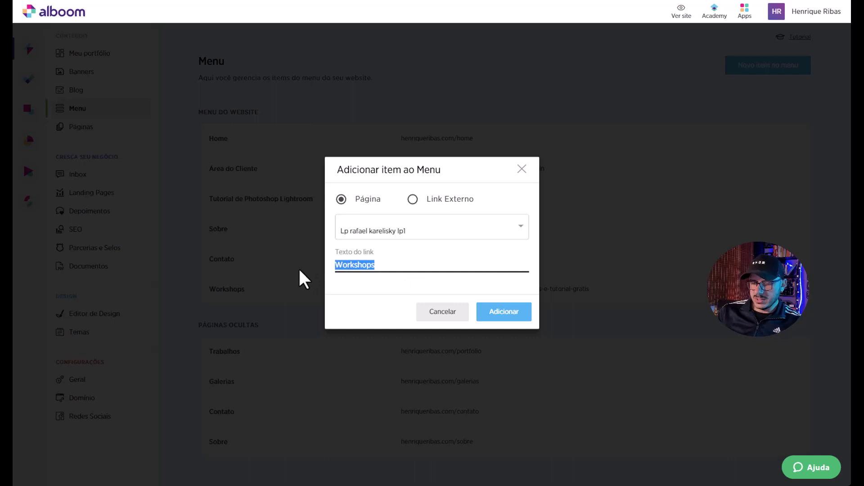
type("Ws Karel")
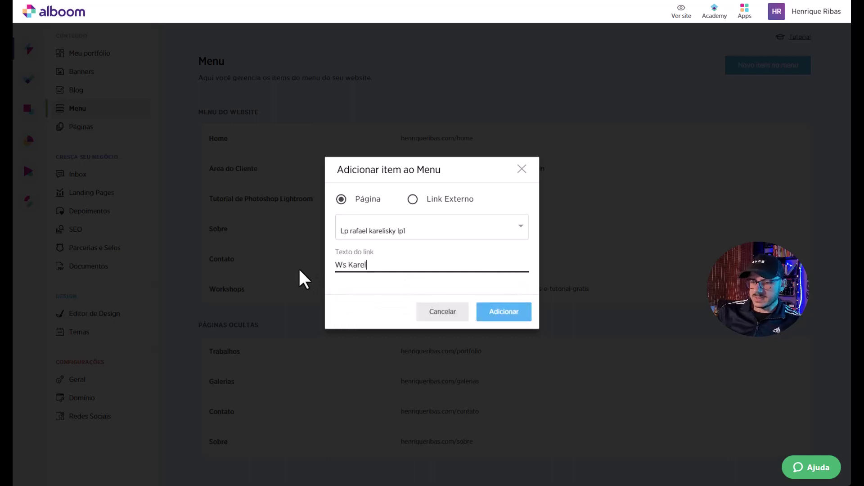
type("isky")
left_click(499, 313)
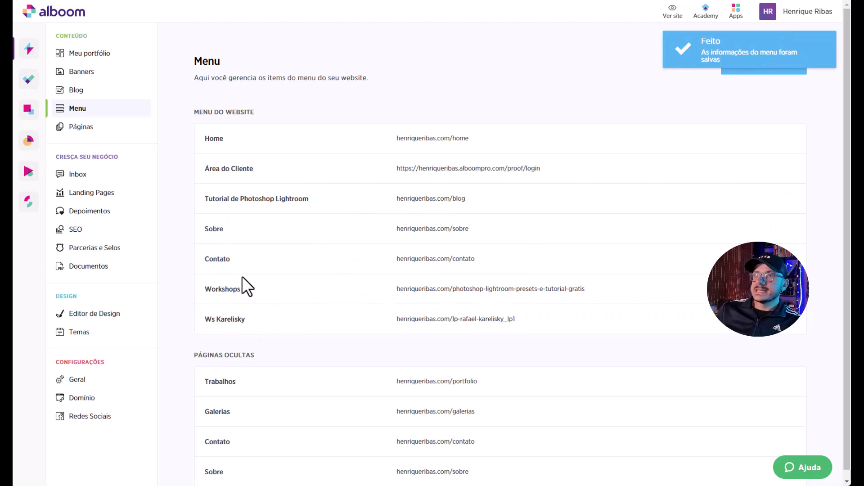
Reload the live site, open Workshops, then open the Ws Karelisky landing page from the menu.
key("ctrl+Tab")
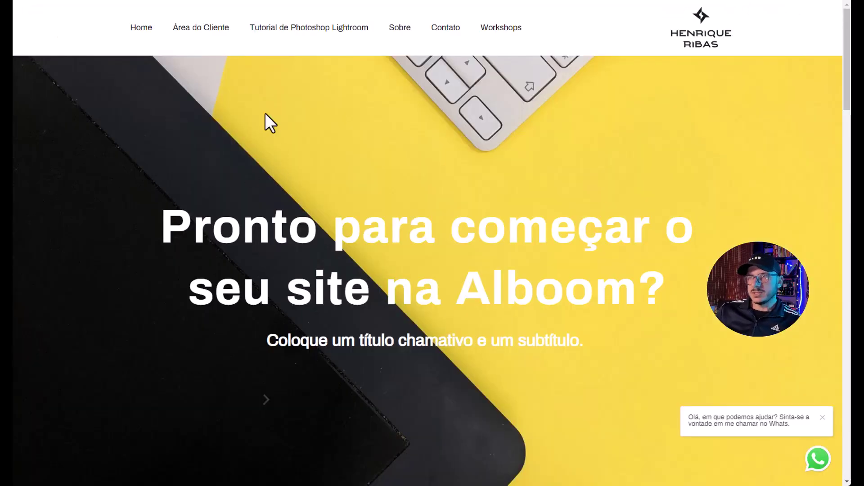
left_click(142, 28)
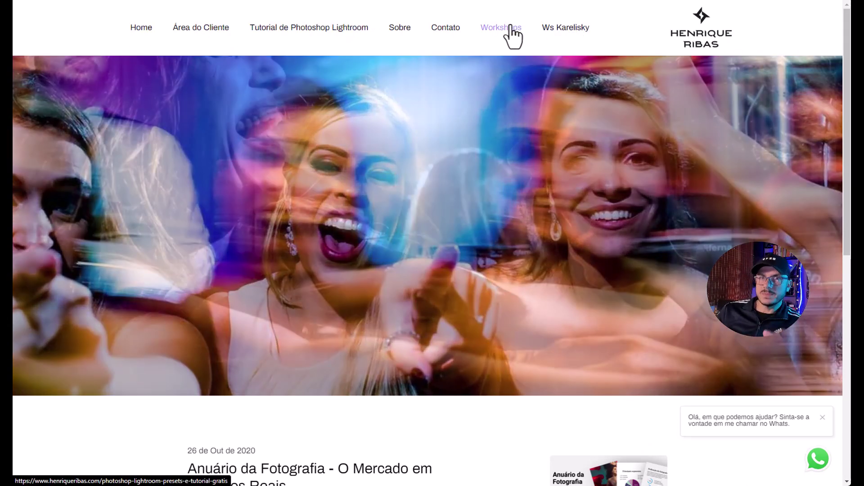
left_click(511, 29)
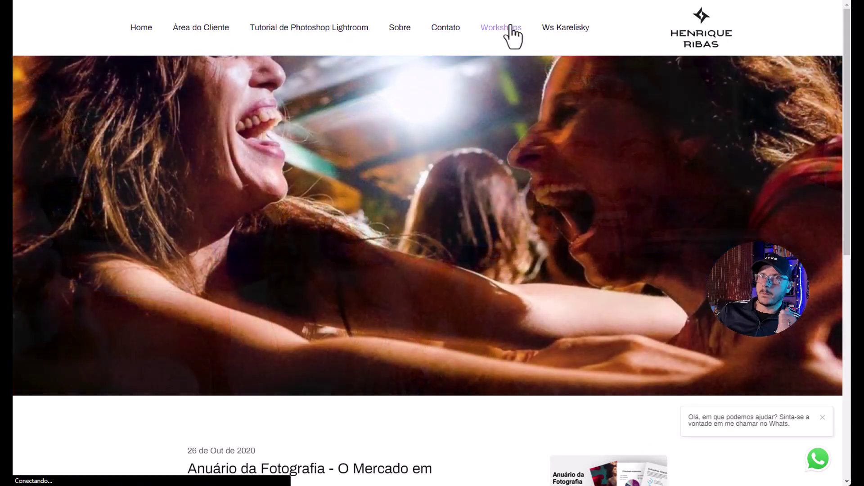
left_click(558, 29)
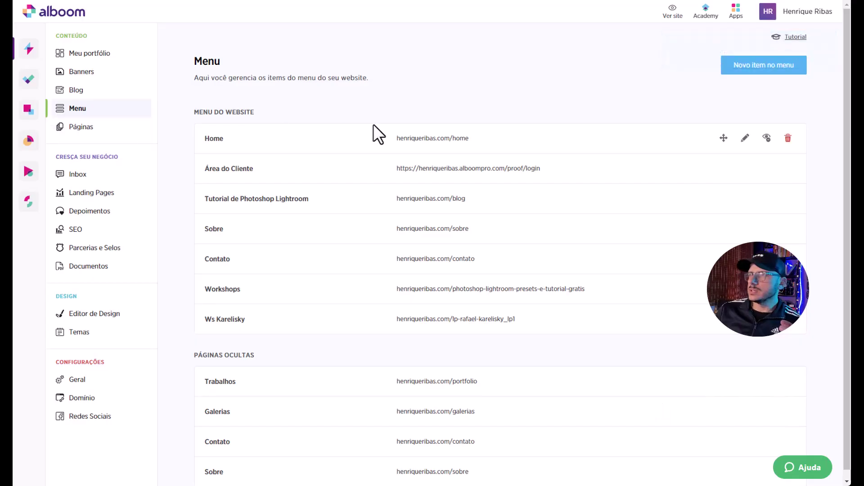
Delete the Workshops and Ws Karelisky menu items, confirming each with Sim, excluir.
left_click(791, 289)
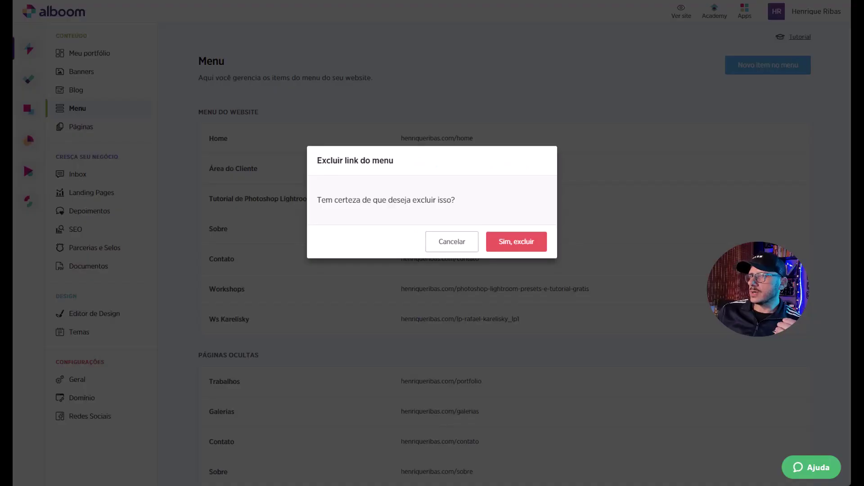
left_click(507, 241)
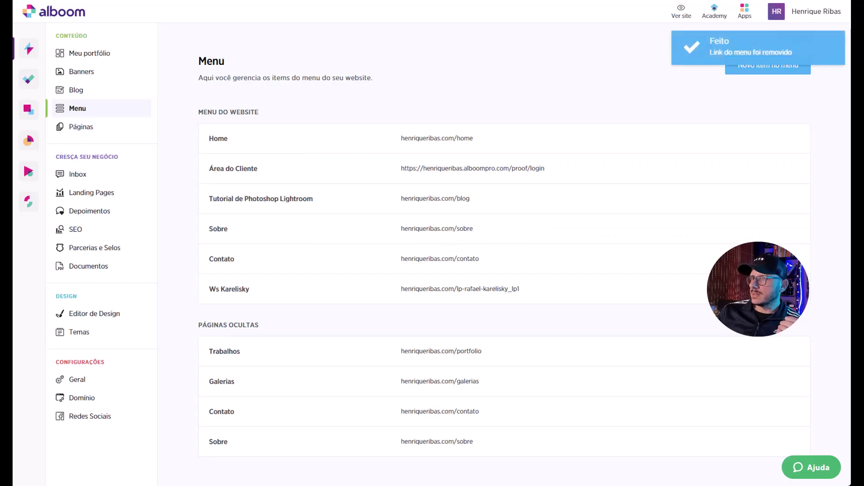
left_click(791, 289)
left_click(518, 242)
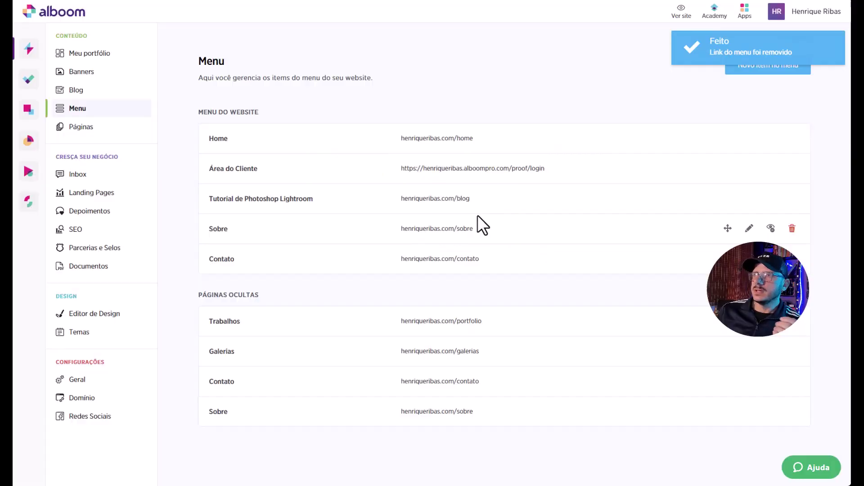
left_click(27, 178)
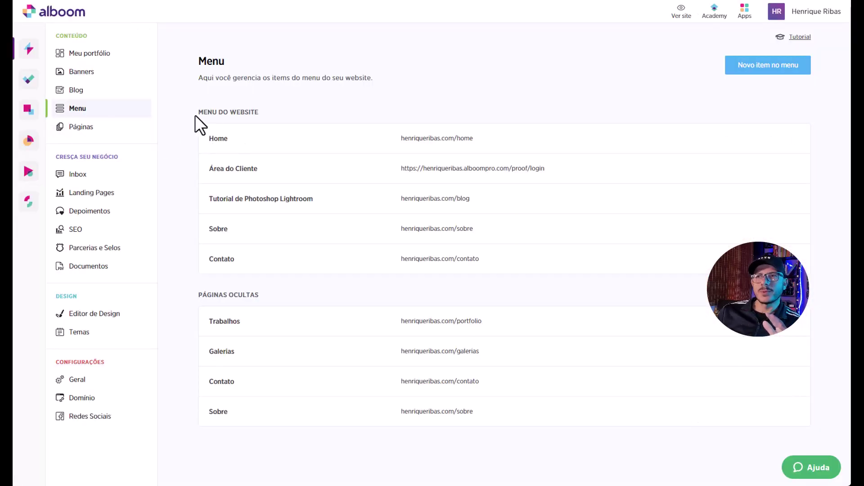
left_click(126, 130)
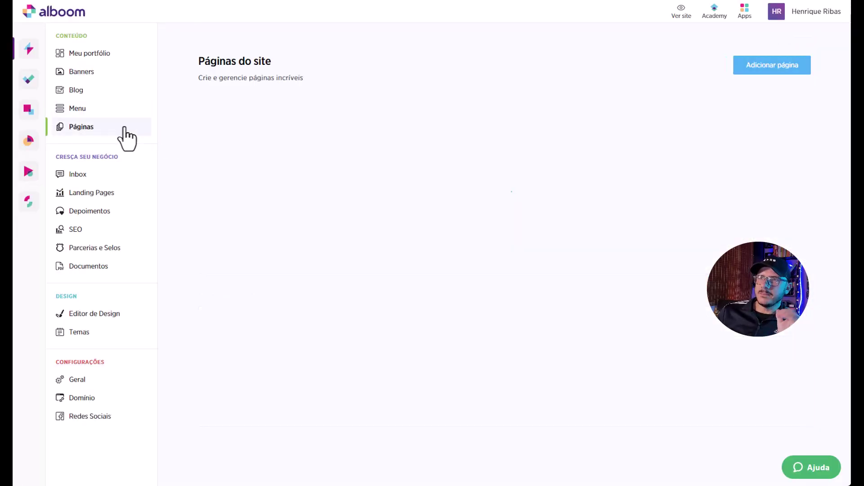
left_click(763, 69)
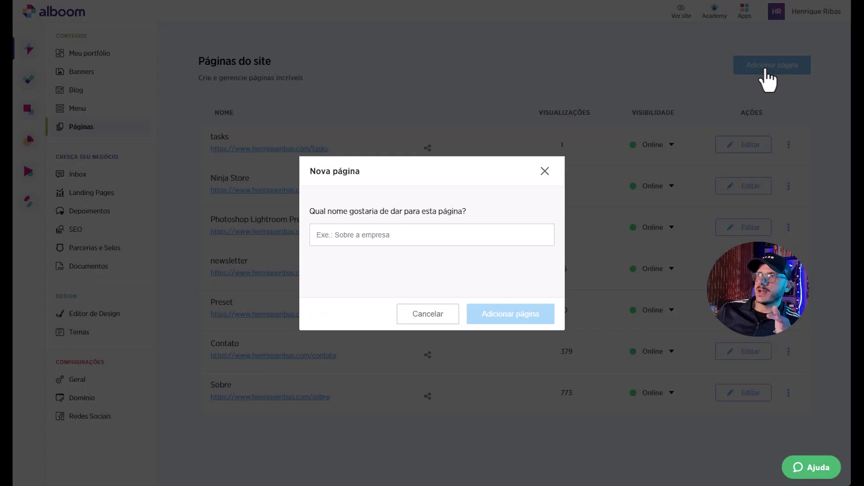
type("Tutorial LP")
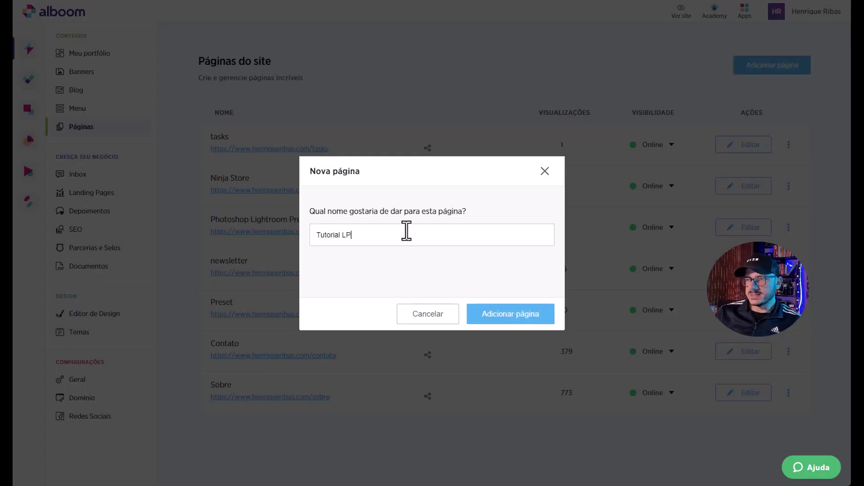
left_click(510, 315)
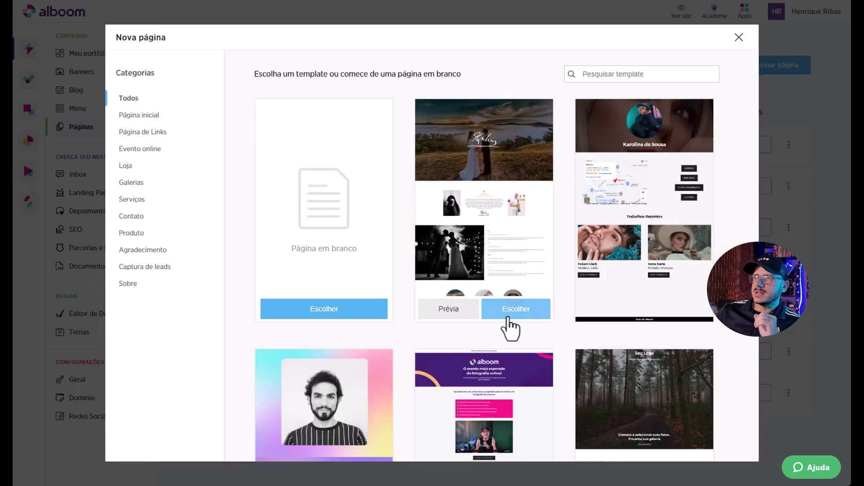
scroll(557, 270, "down", 9)
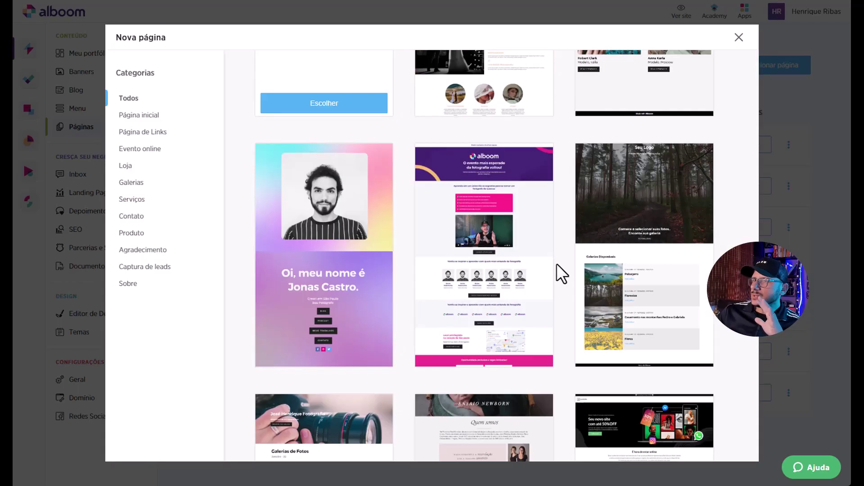
scroll(562, 273, "down", 7)
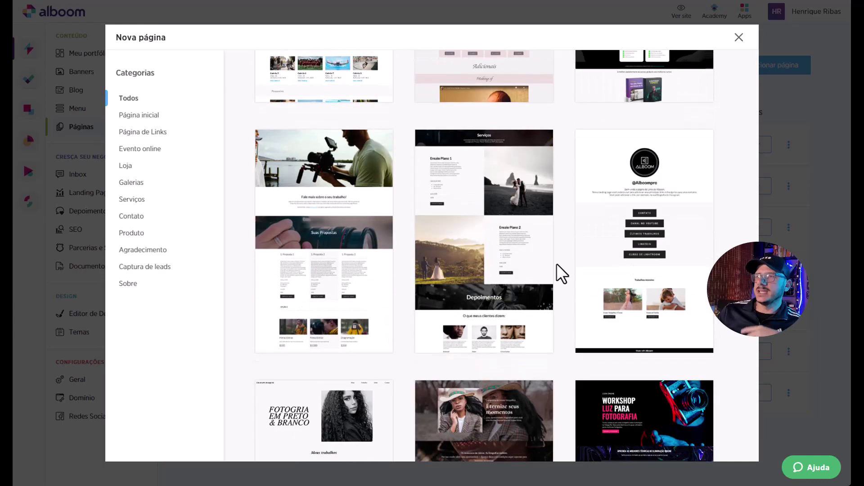
scroll(562, 274, "down", 7)
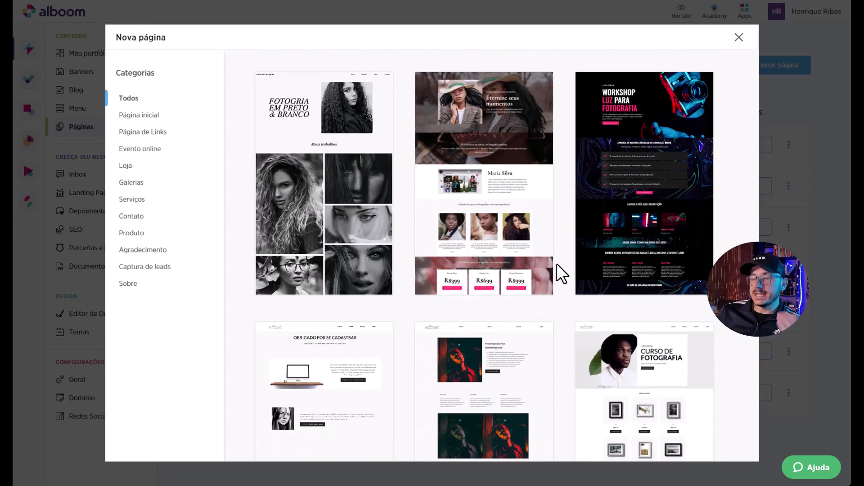
scroll(561, 273, "down", 5)
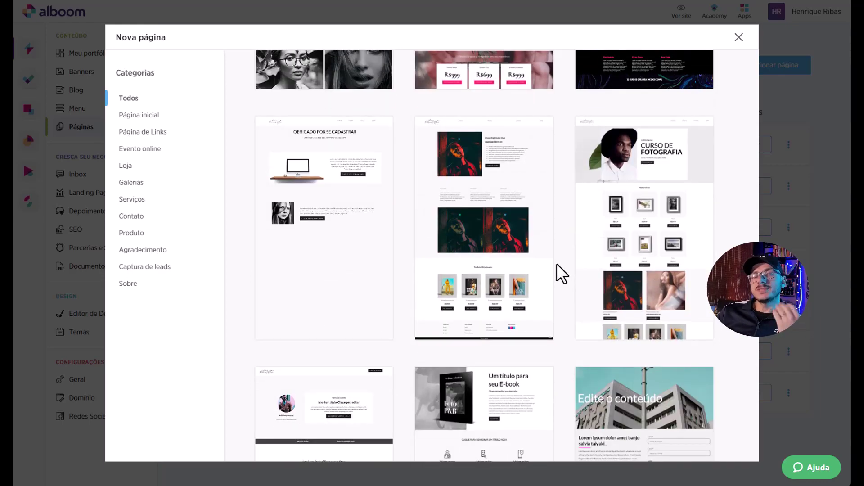
scroll(562, 273, "down", 5)
scroll(561, 273, "up", 2)
scroll(563, 273, "down", 7)
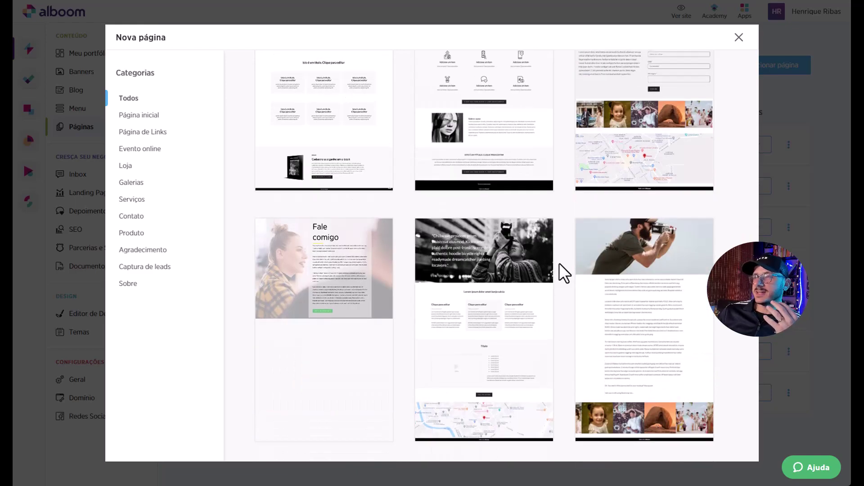
scroll(564, 273, "down", 7)
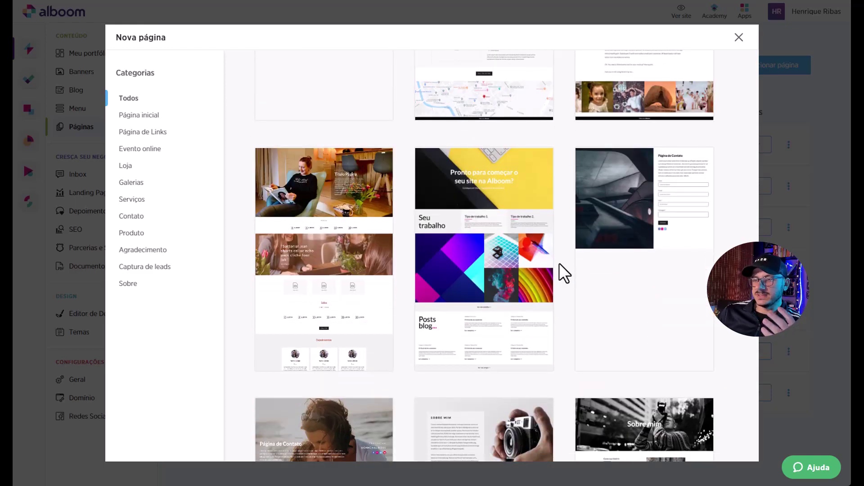
scroll(564, 273, "down", 5)
scroll(565, 273, "down", 5)
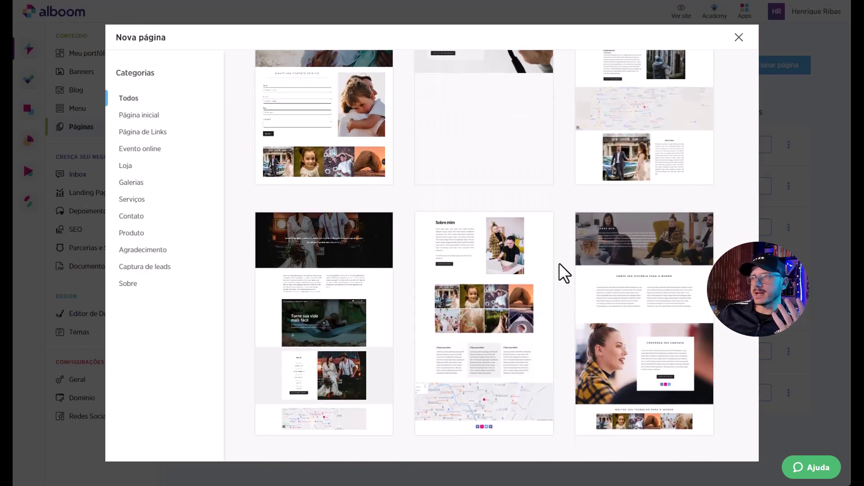
scroll(565, 273, "up", 20)
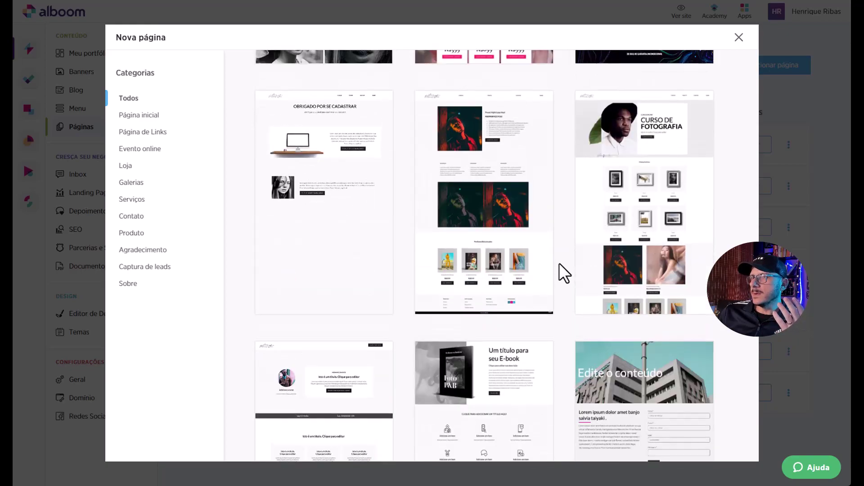
scroll(564, 273, "up", 18)
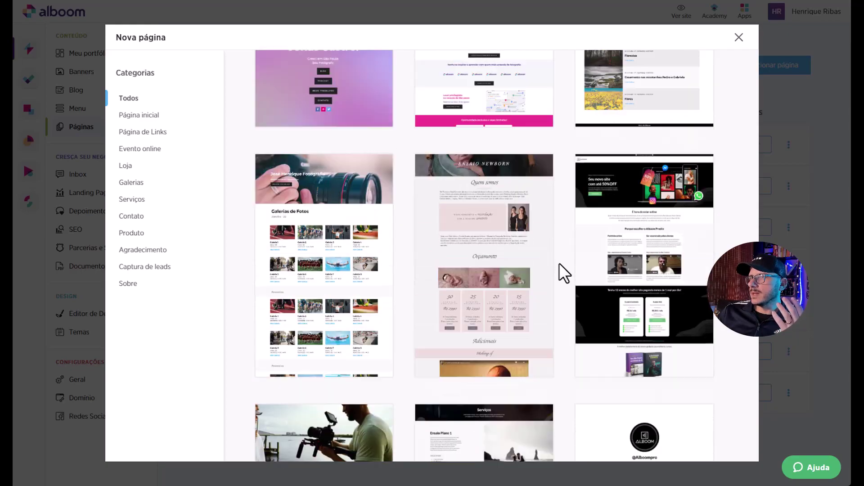
left_click(452, 372)
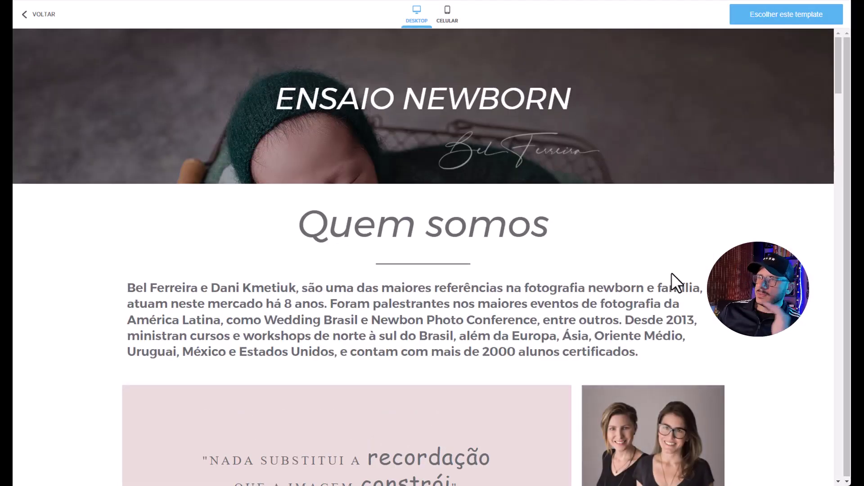
scroll(671, 272, "down", 10)
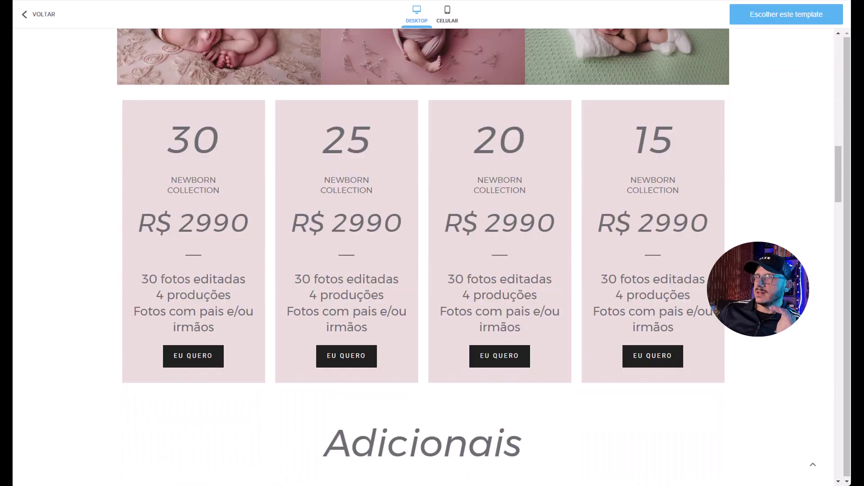
scroll(423, 248, "up", 2)
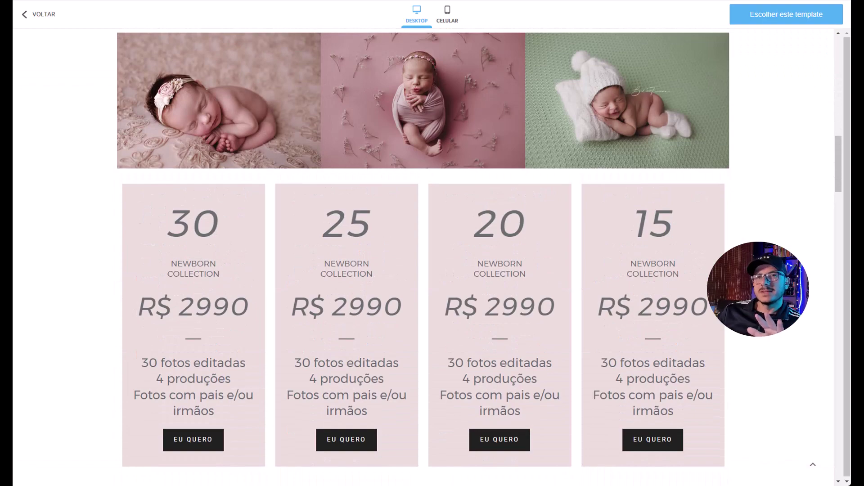
left_click(31, 16)
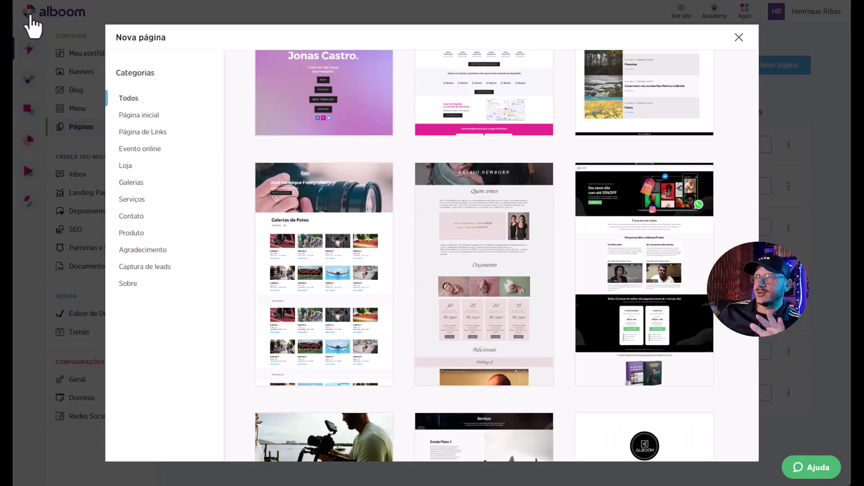
mouse_move(608, 285)
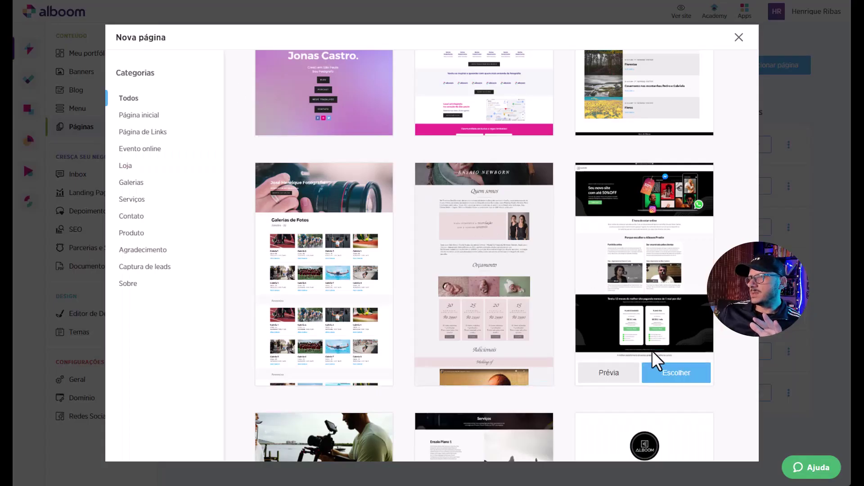
left_click(612, 378)
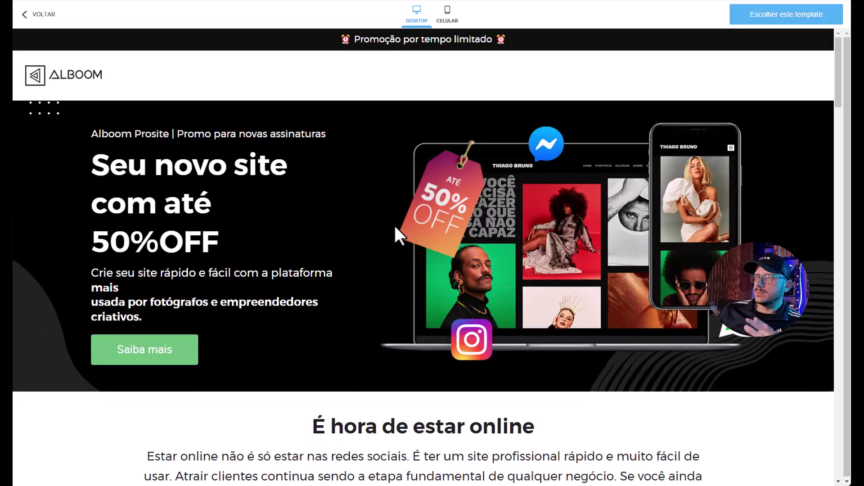
scroll(395, 227, "down", 5)
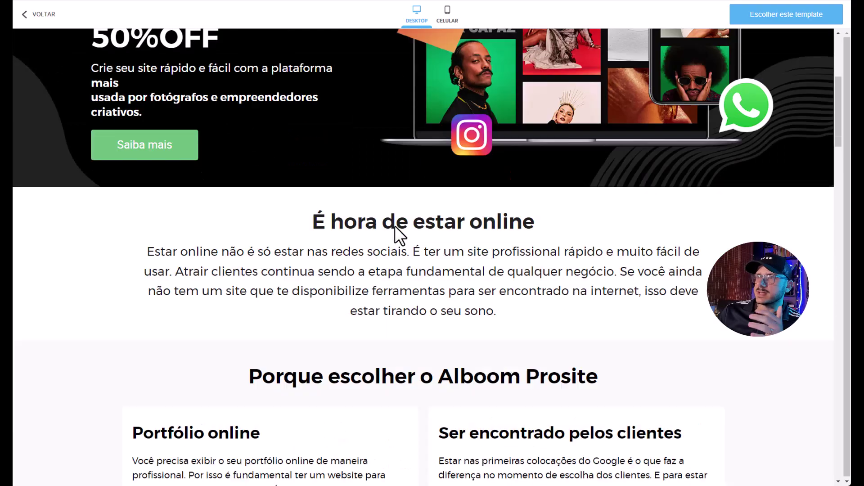
scroll(395, 226, "down", 8)
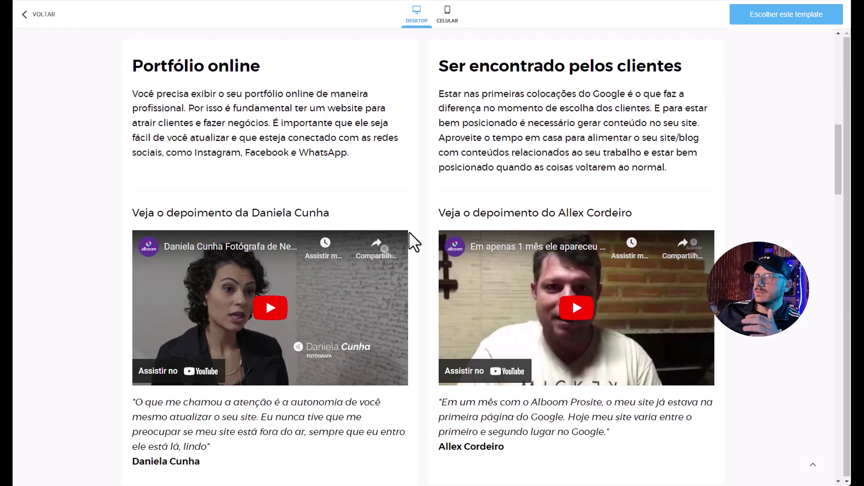
scroll(409, 231, "down", 10)
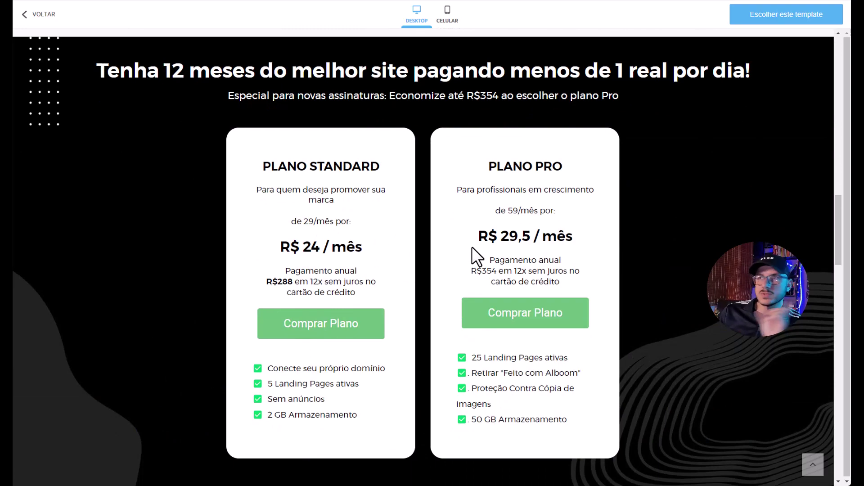
left_click(54, 16)
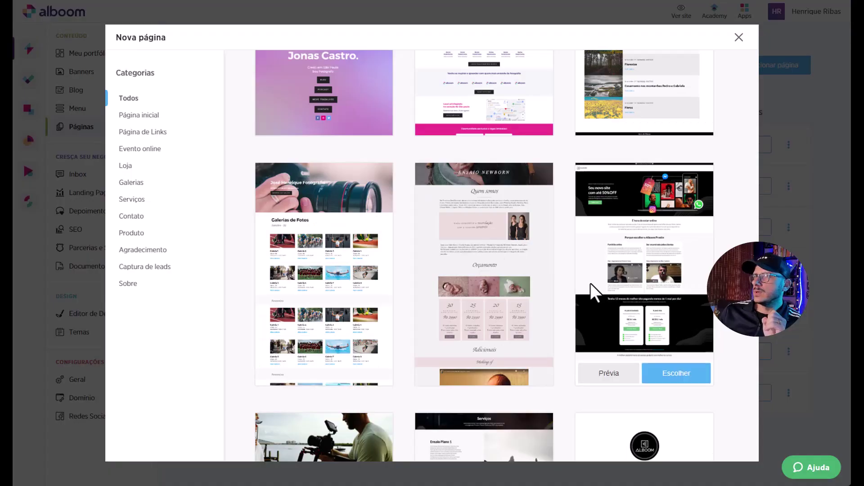
scroll(577, 290, "up", 10)
scroll(576, 292, "down", 5)
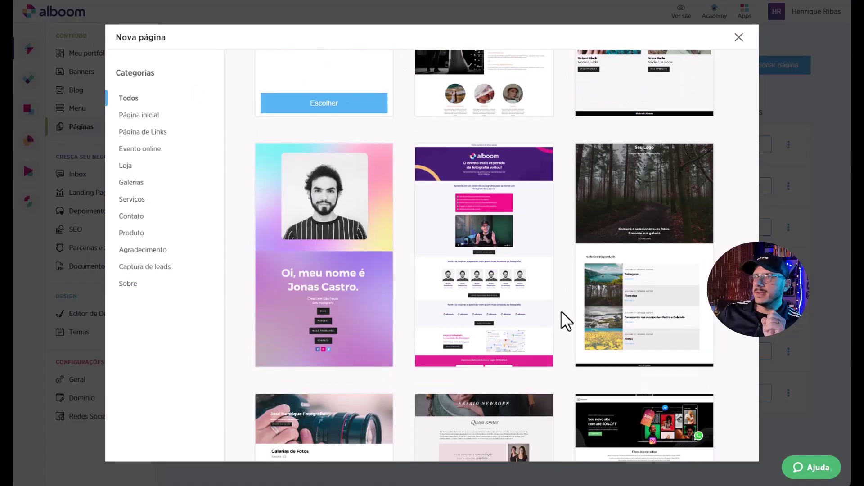
scroll(560, 311, "down", 5)
scroll(561, 310, "down", 2)
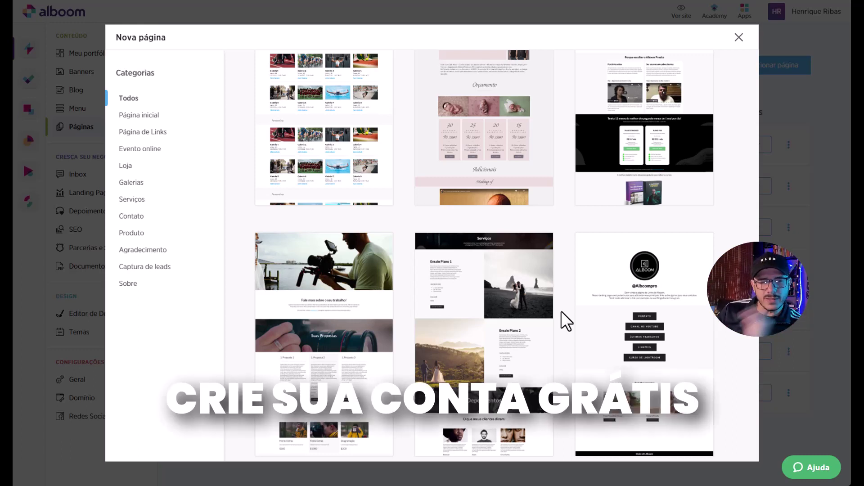
mouse_move(665, 313)
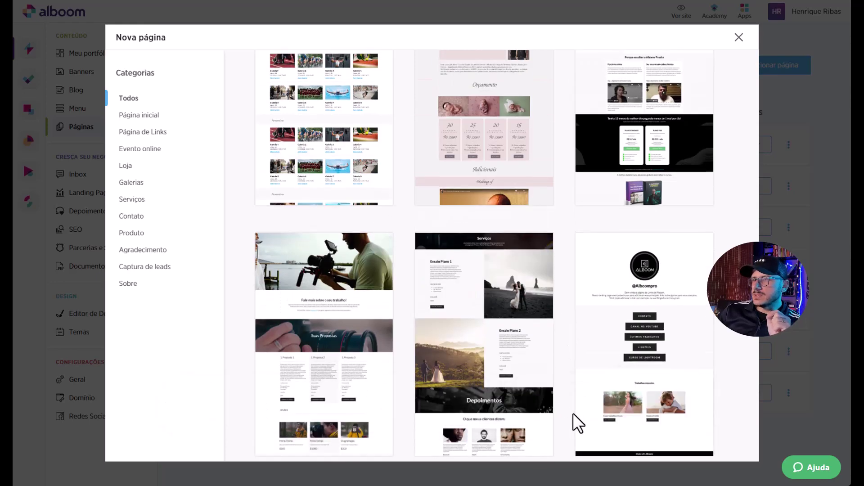
left_click(603, 452)
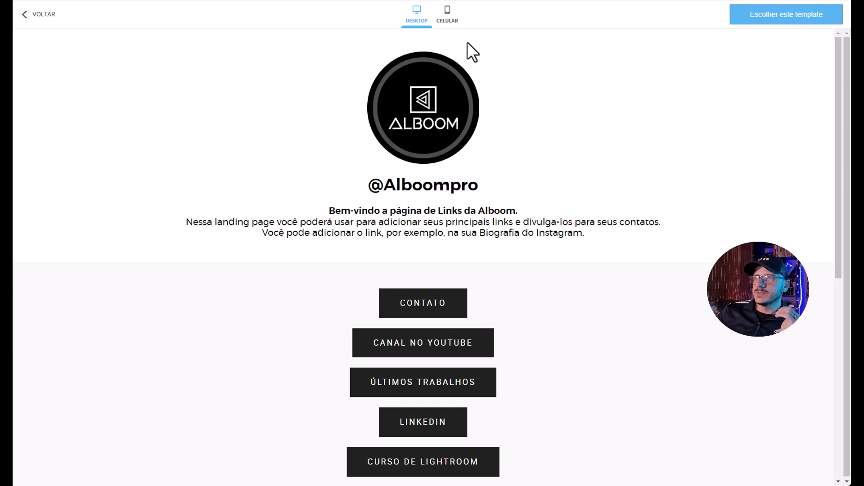
left_click(448, 15)
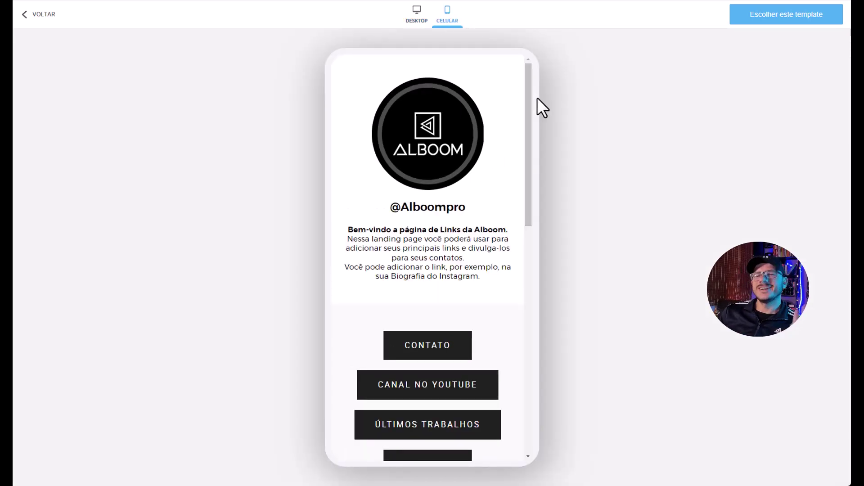
mouse_move(528, 101)
left_mouse_down()
mouse_move(530, 297)
mouse_move(535, 108)
left_mouse_up()
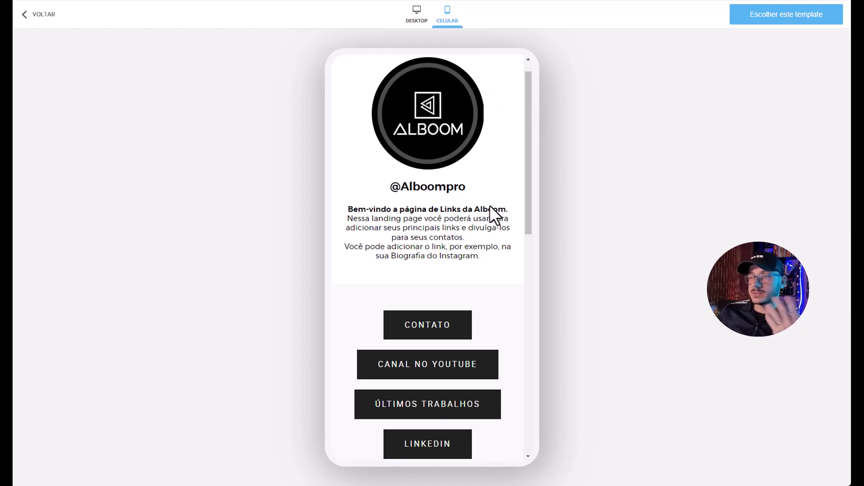
left_click_drag(528, 227, 520, 200)
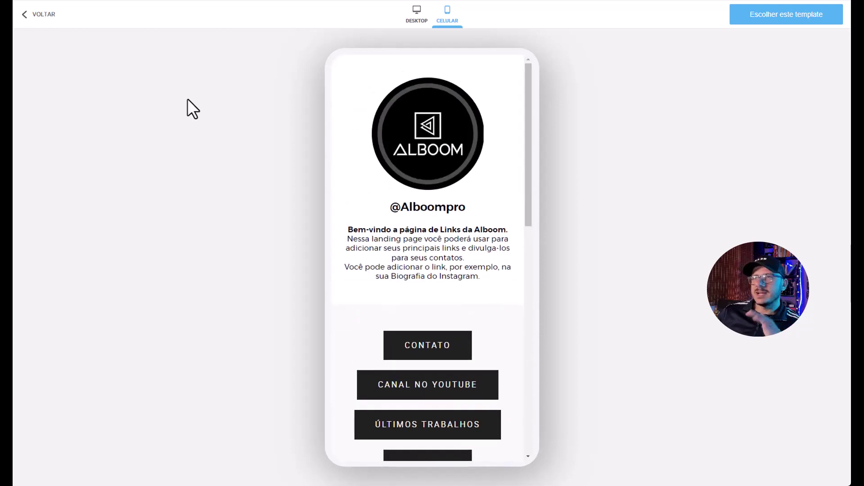
left_click(37, 15)
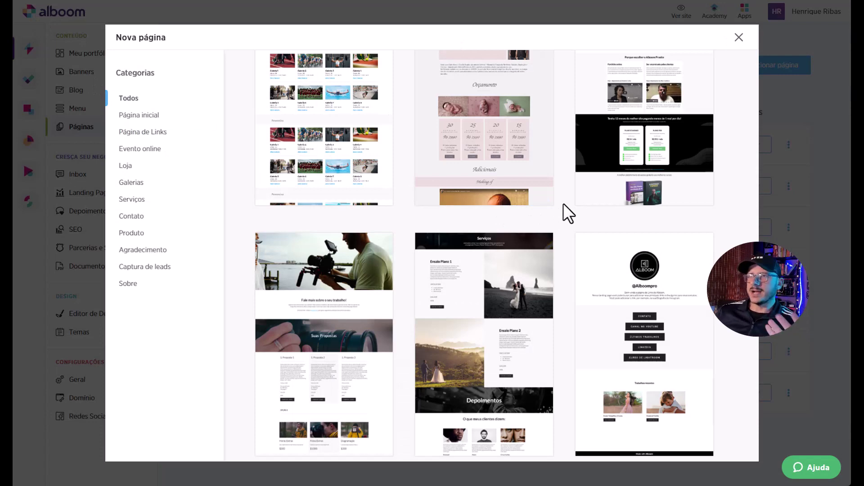
Scroll to the top of the template gallery and choose Página em branco.
scroll(563, 203, "up", 10)
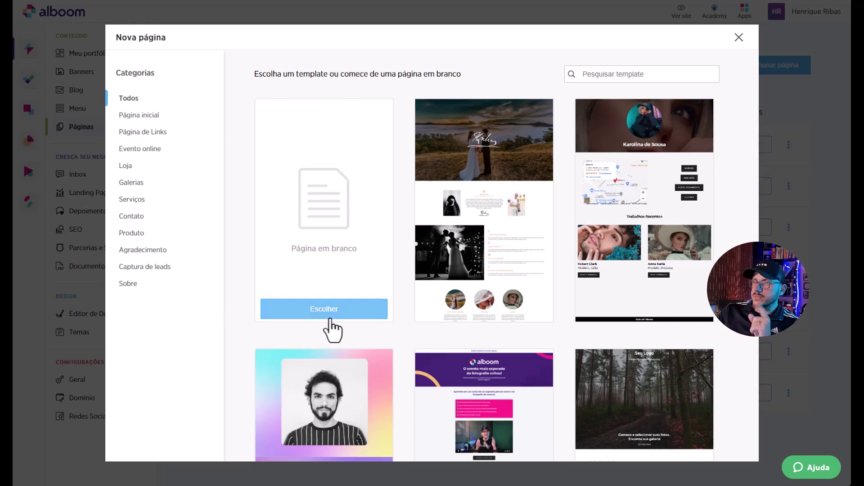
left_click(334, 315)
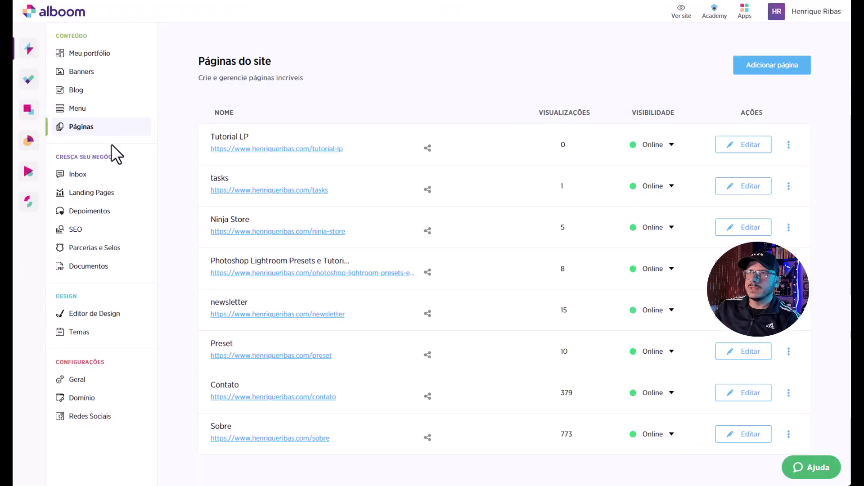
Create a new landing page named 'Teste' and start it from the blank template.
left_click(97, 194)
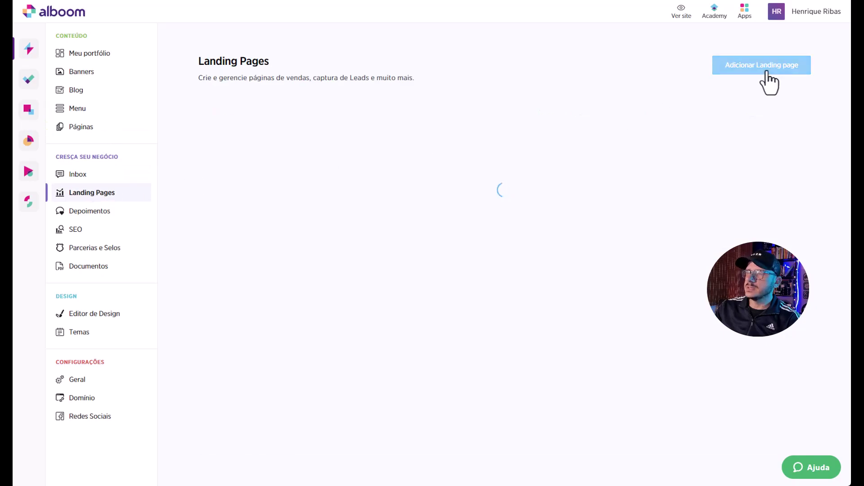
left_click(767, 72)
type("Teste1")
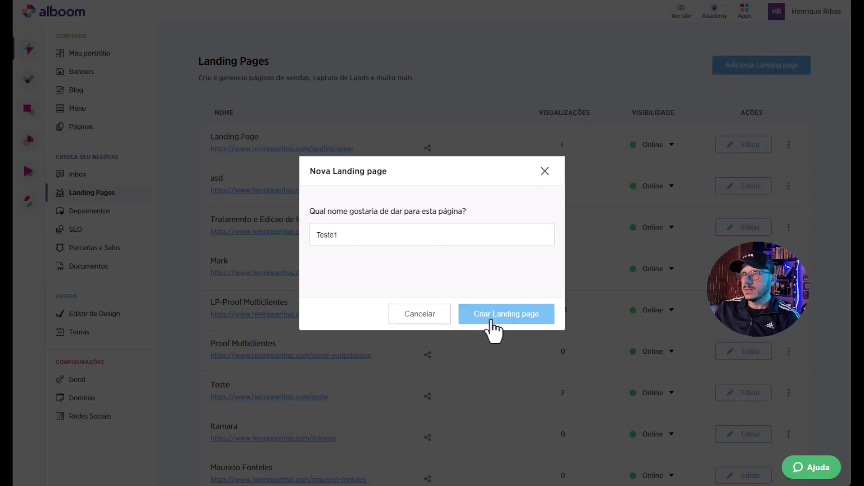
left_click(491, 318)
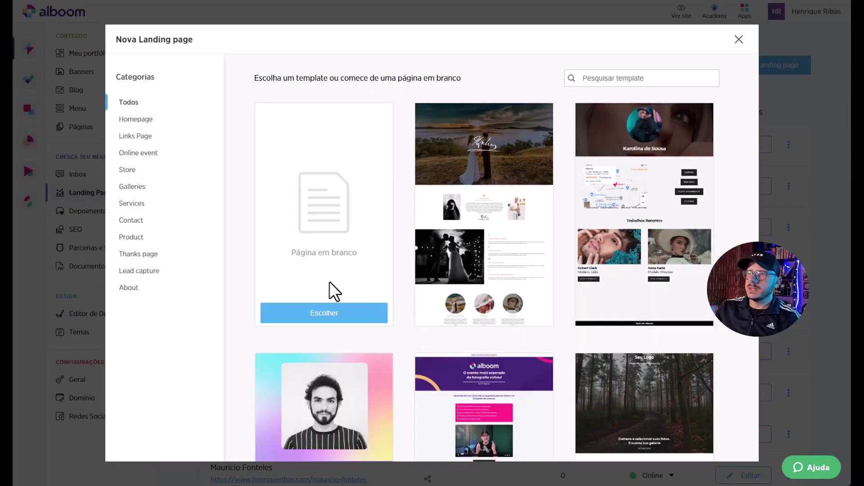
left_click(318, 313)
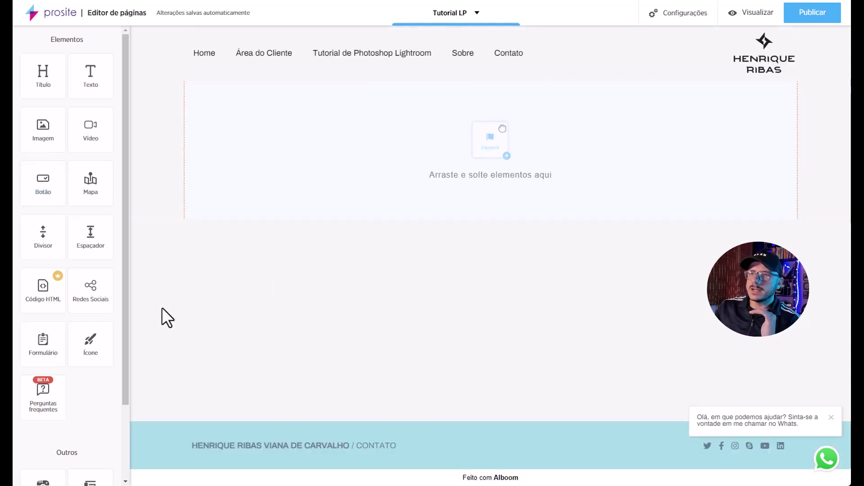
left_click_drag(127, 320, 128, 269)
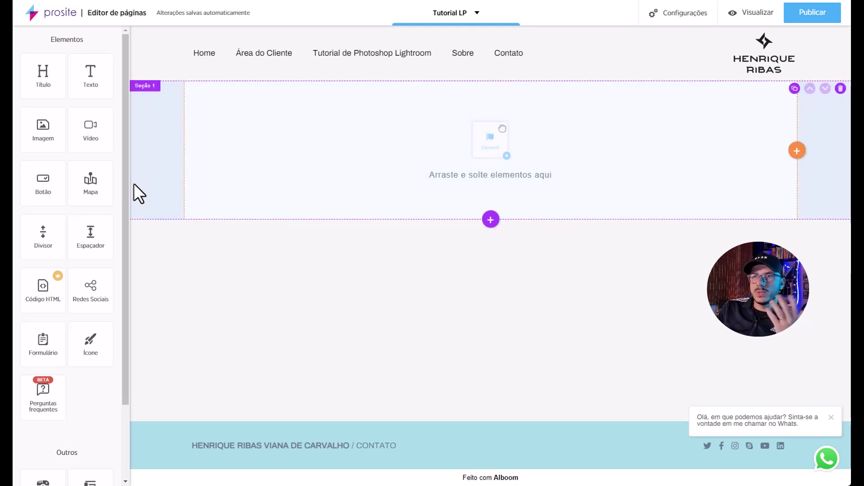
mouse_move(14, 180)
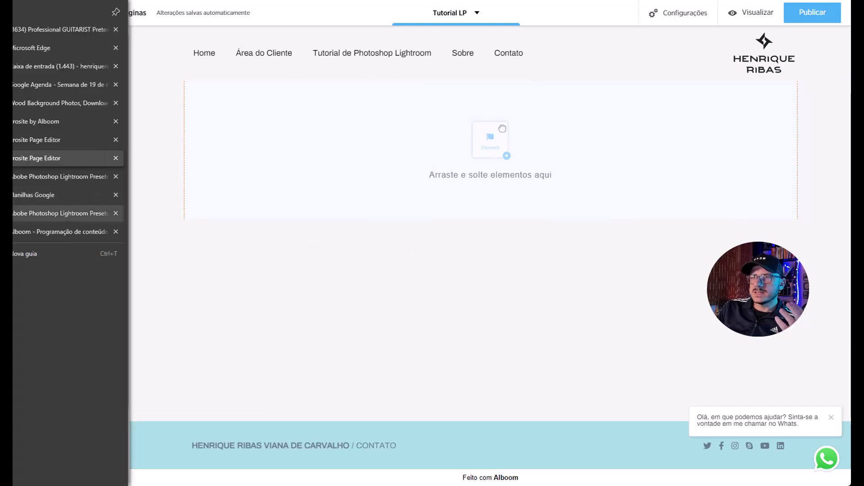
left_click(59, 213)
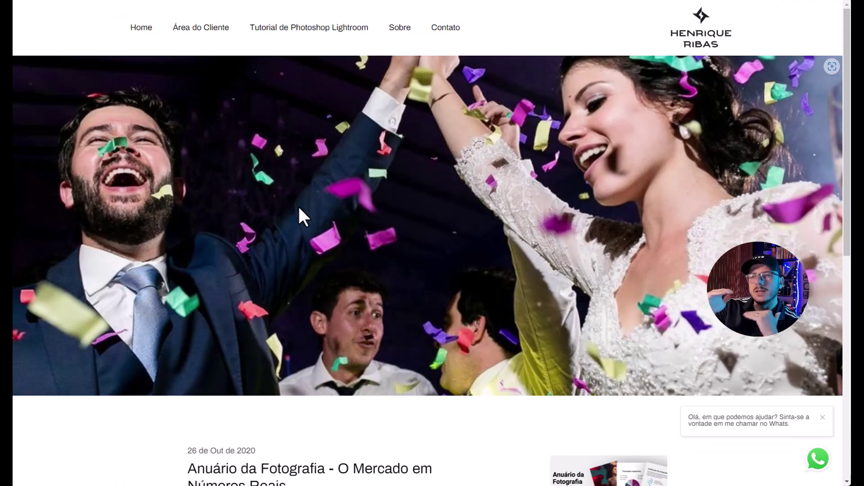
scroll(349, 263, "down", 5)
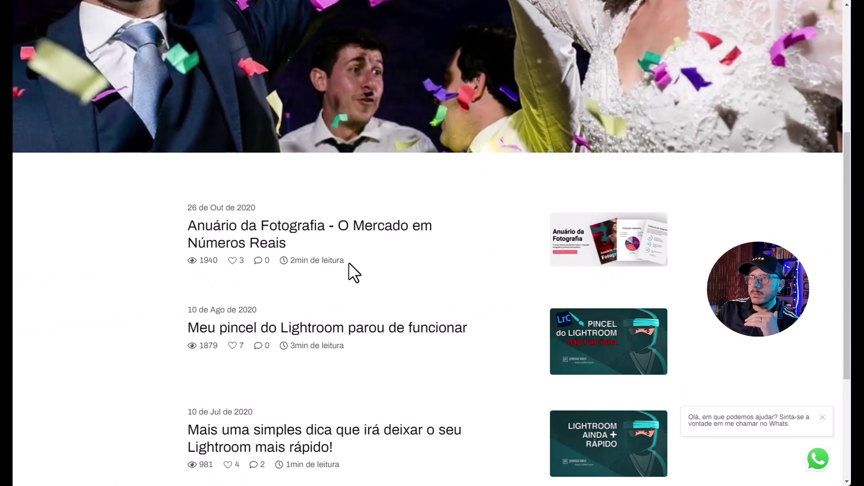
scroll(349, 263, "up", 5)
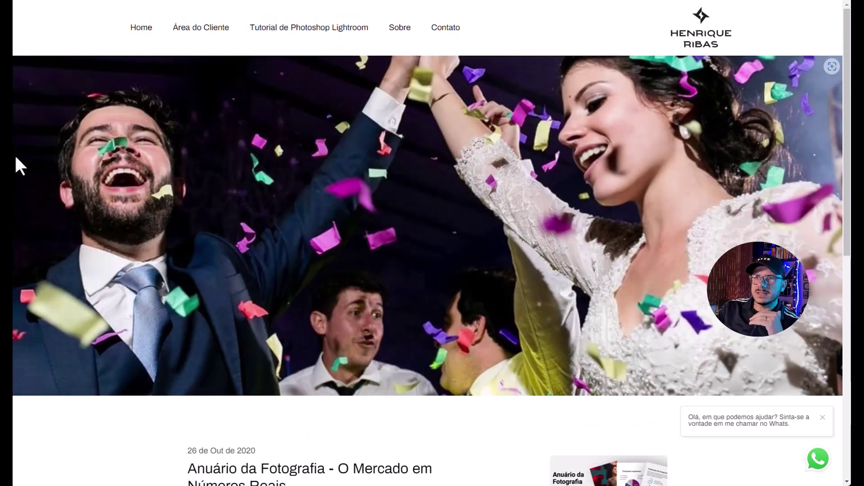
key("ctrl+Tab")
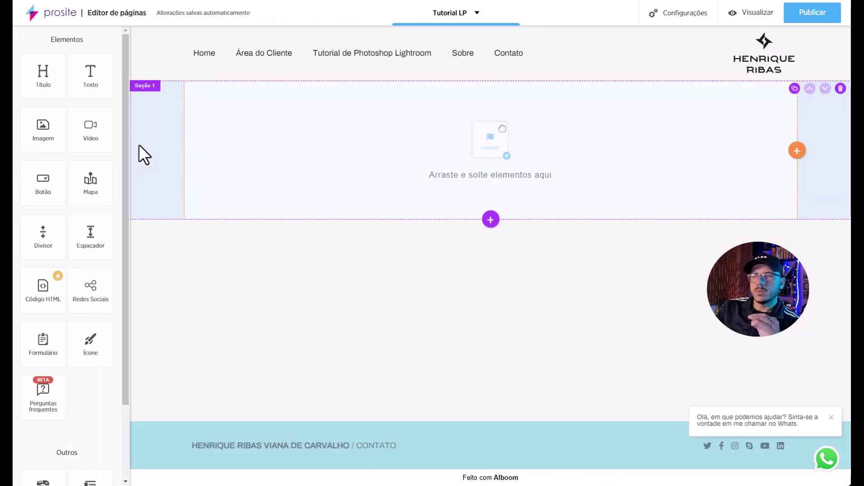
Add an empty Seção 2 below Seção 1.
left_click(491, 219)
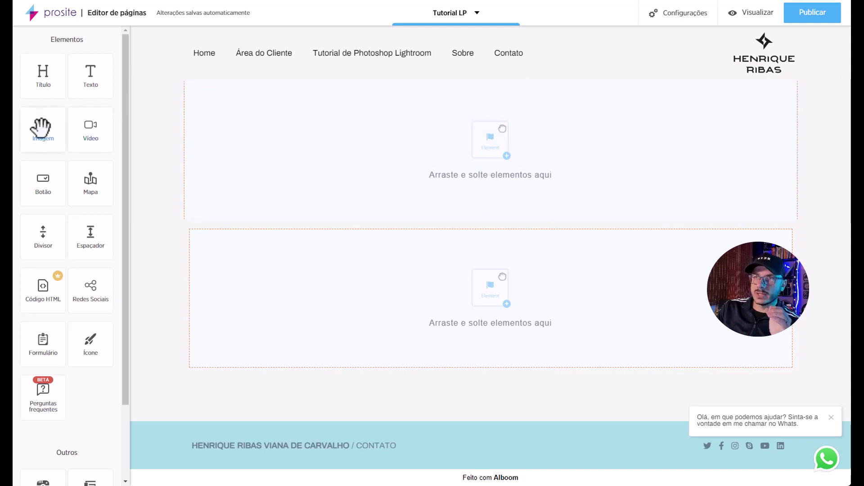
Drag an Imagem element into Seção 1 and select it to show Editar Imagem.
left_click_drag(42, 131, 108, 142)
left_click_drag(333, 147, 449, 147)
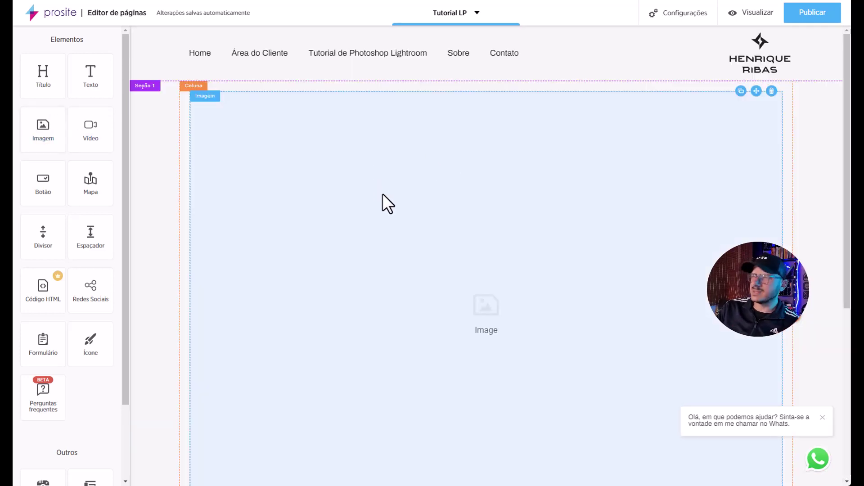
scroll(383, 193, "down", 5)
scroll(386, 196, "up", 5)
scroll(387, 197, "down", 3)
scroll(387, 197, "up", 3)
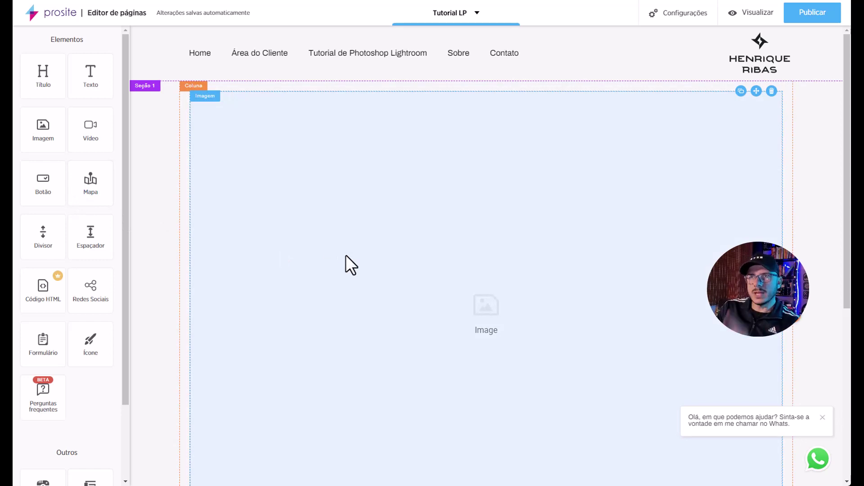
left_click(346, 256)
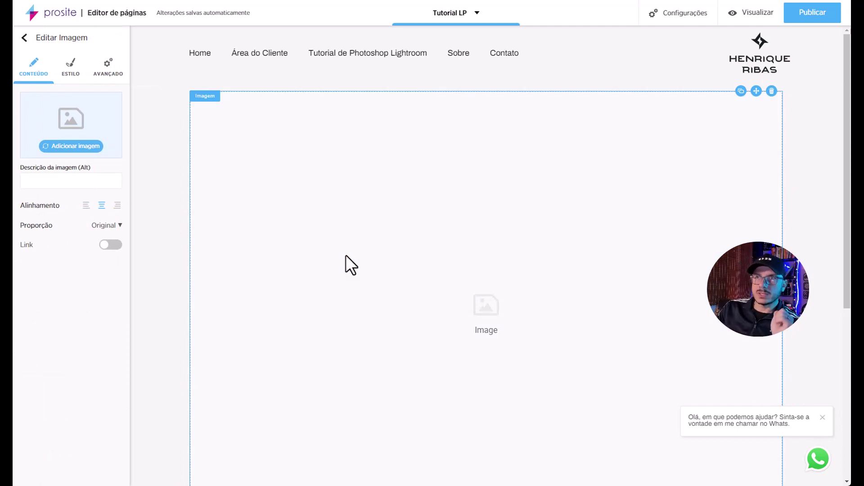
Insert lp_alboom_proof_designbox_temas.png from Alboom Cloud into Seção 1's image block.
left_click(62, 147)
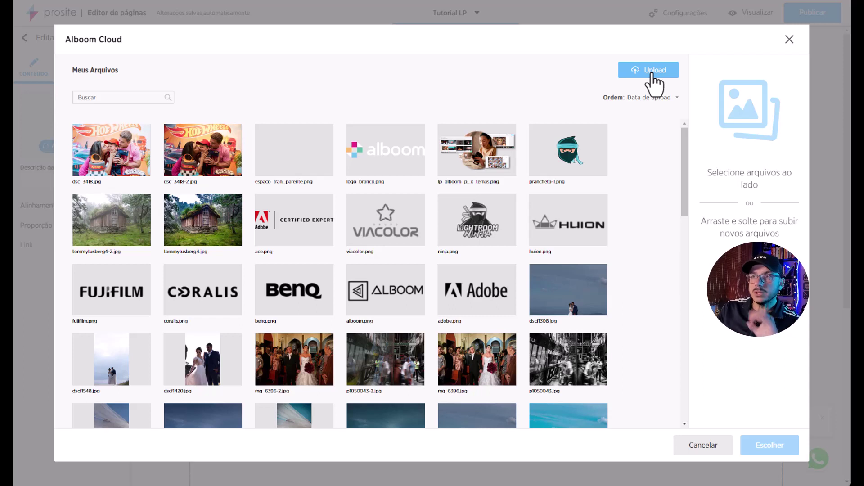
left_click(480, 150)
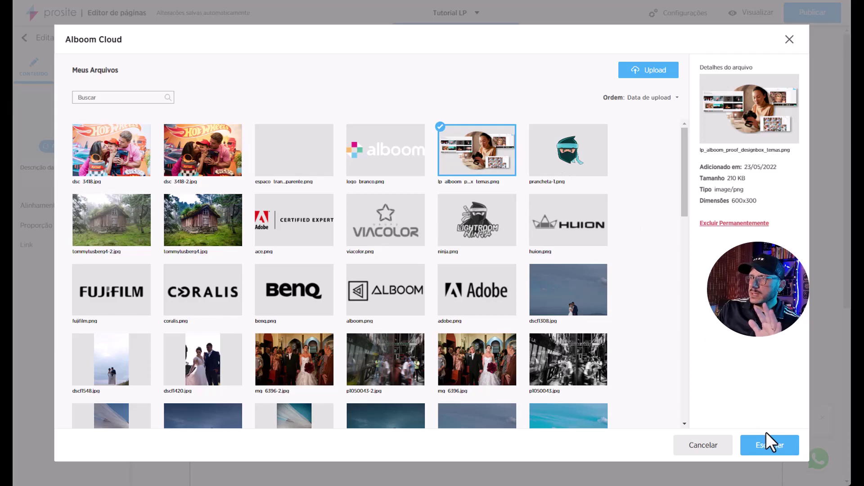
left_click(768, 446)
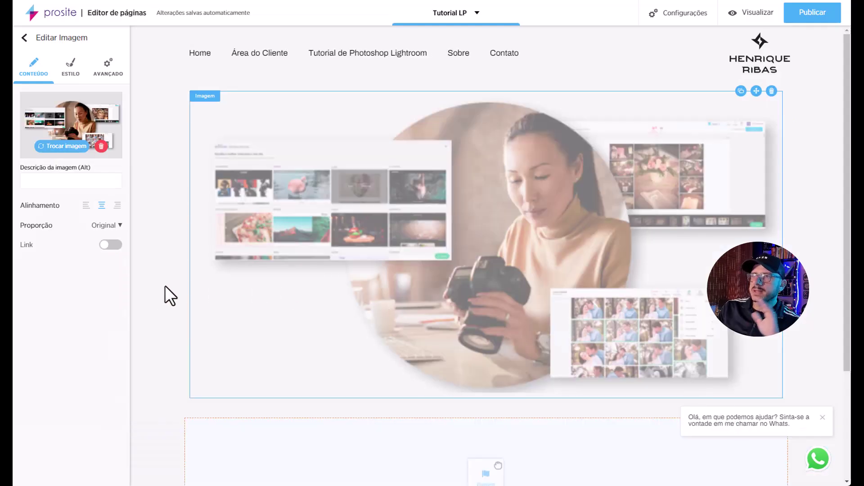
left_click(147, 290)
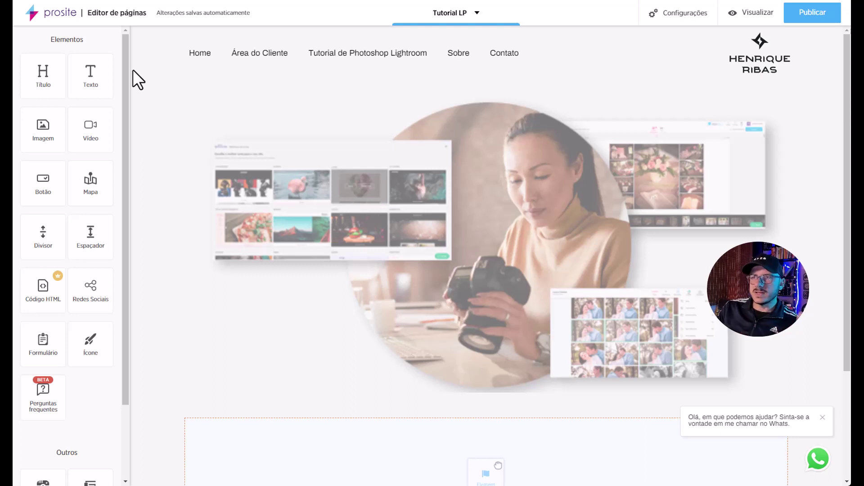
Resize the promo image to 75% in Estilo, leaving its link turned off.
left_click(459, 239)
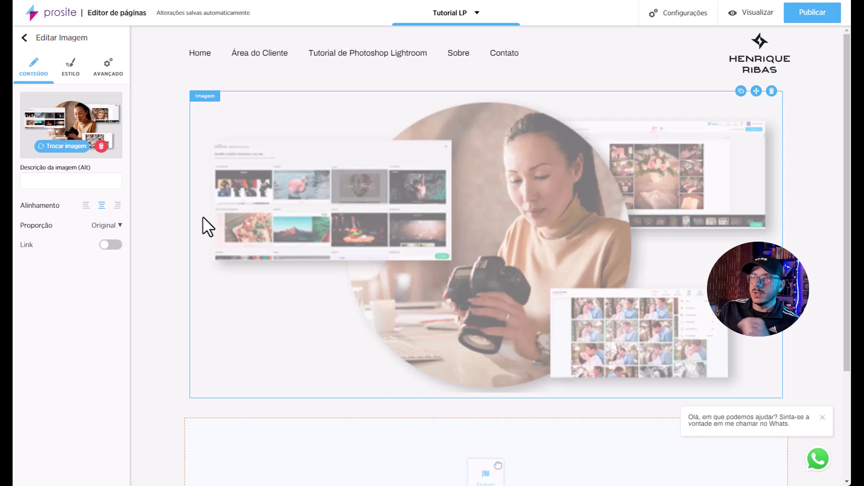
left_click(114, 245)
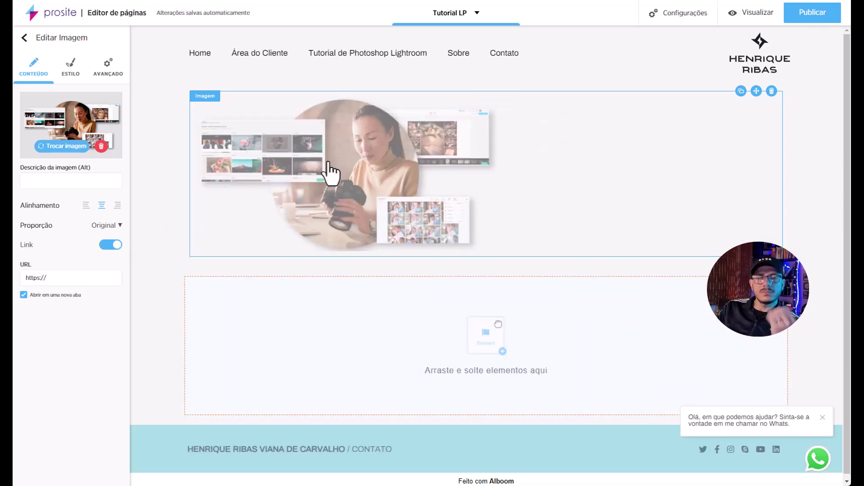
left_click(111, 244)
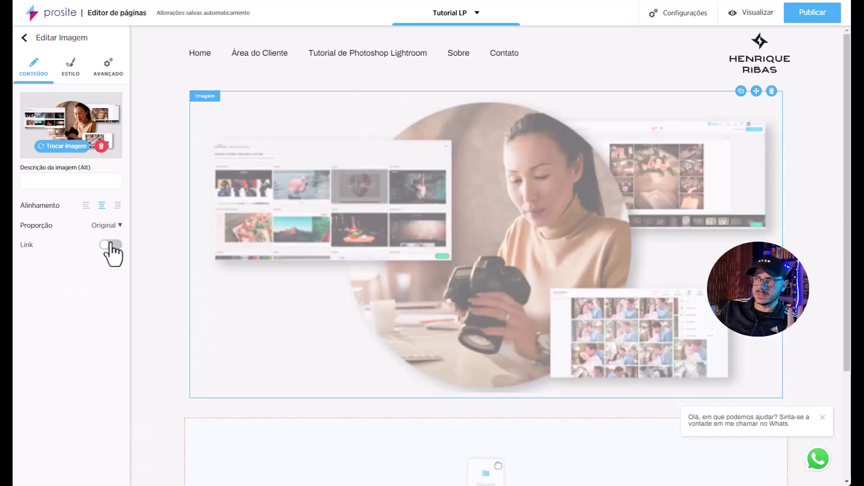
left_click(70, 69)
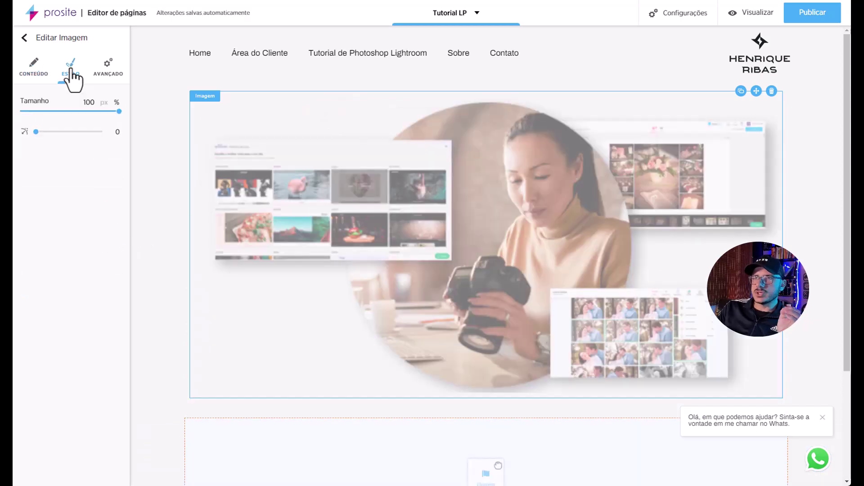
left_click_drag(118, 111, 92, 113)
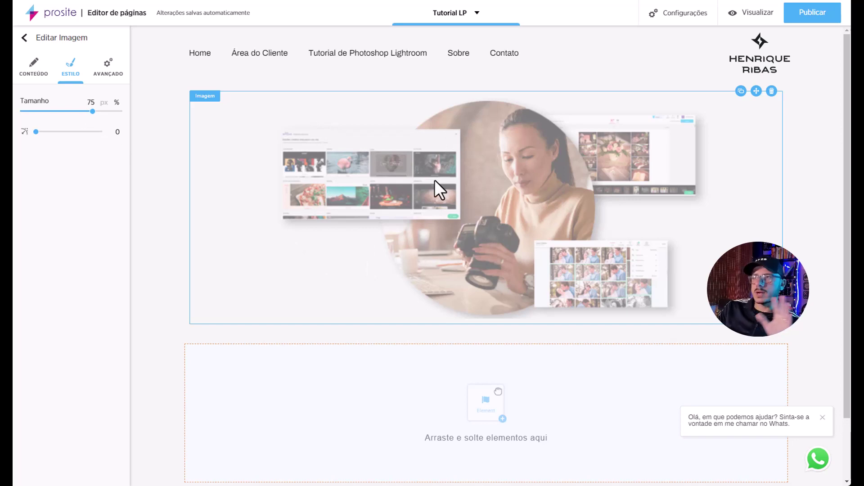
left_click(34, 74)
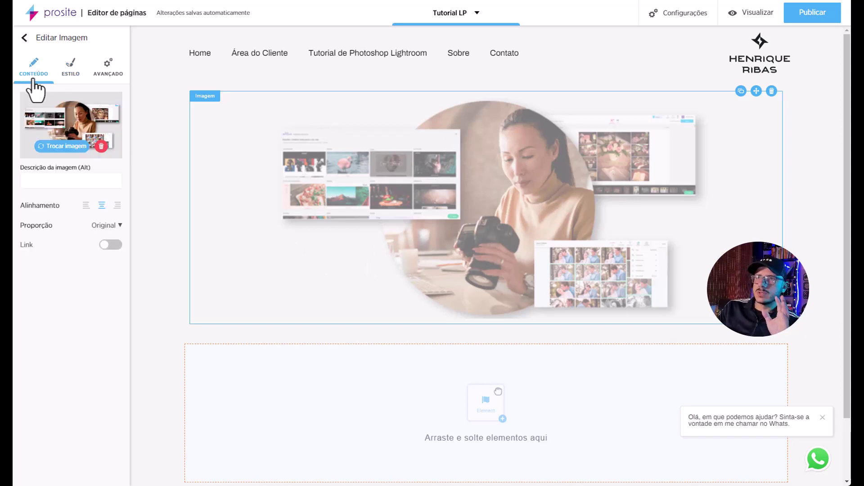
Replace the picture with the forest cabin photo tommytusberg4.jpg.
left_click(61, 149)
left_click(229, 231)
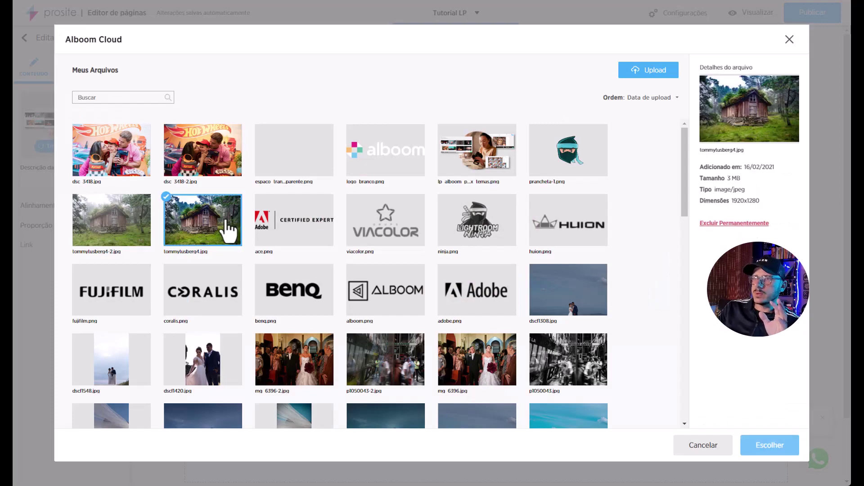
left_click(769, 446)
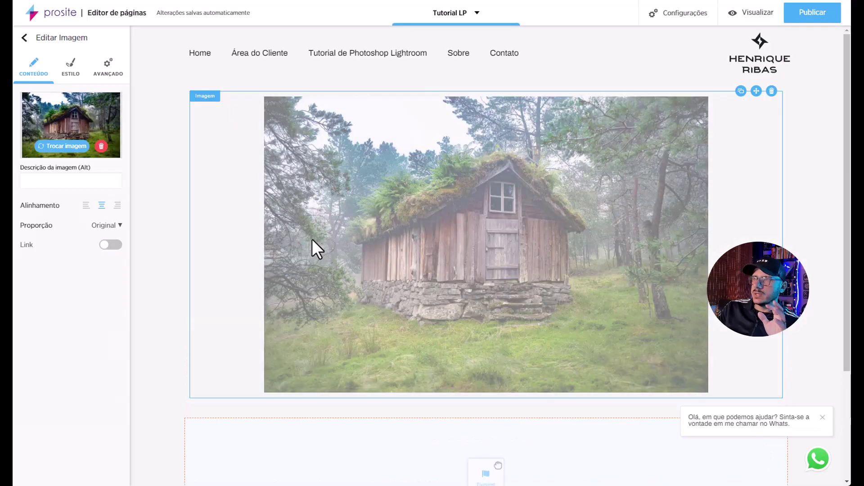
Shrink the image to 65% with rounded corners and set its top spacing to 0.
left_click(72, 74)
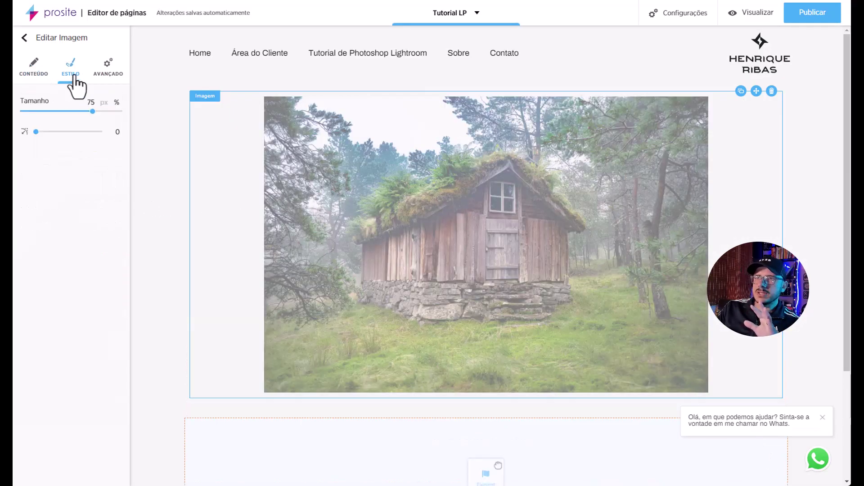
left_click_drag(91, 112, 82, 111)
left_click_drag(36, 131, 57, 131)
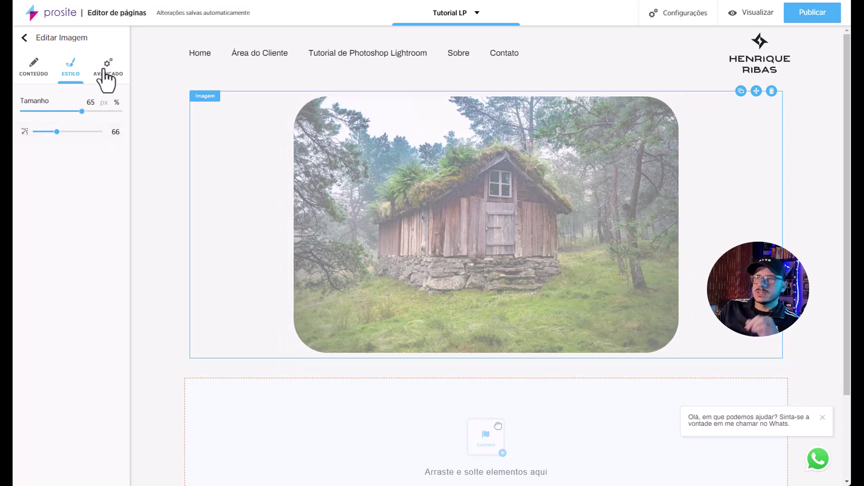
left_click(106, 76)
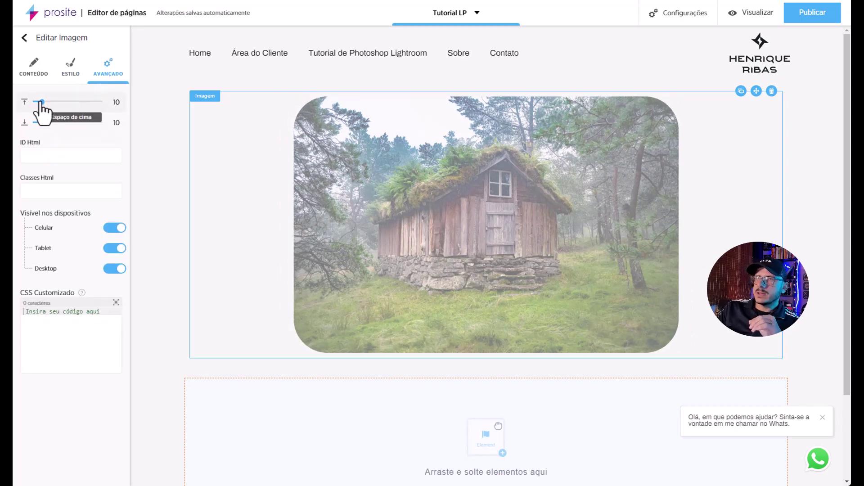
left_click(37, 102)
left_click_drag(37, 103, 39, 121)
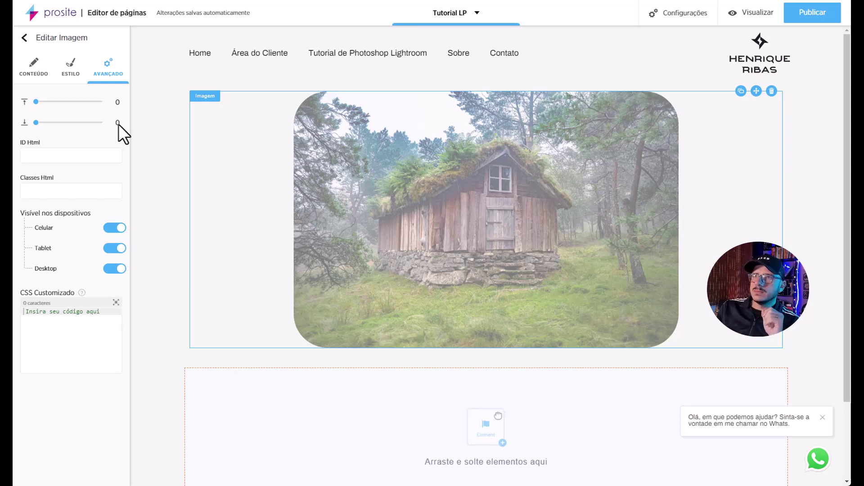
Swap the cabin photo back to lp_alboom_proof_designbox_temas.png.
left_click(34, 67)
left_click(68, 147)
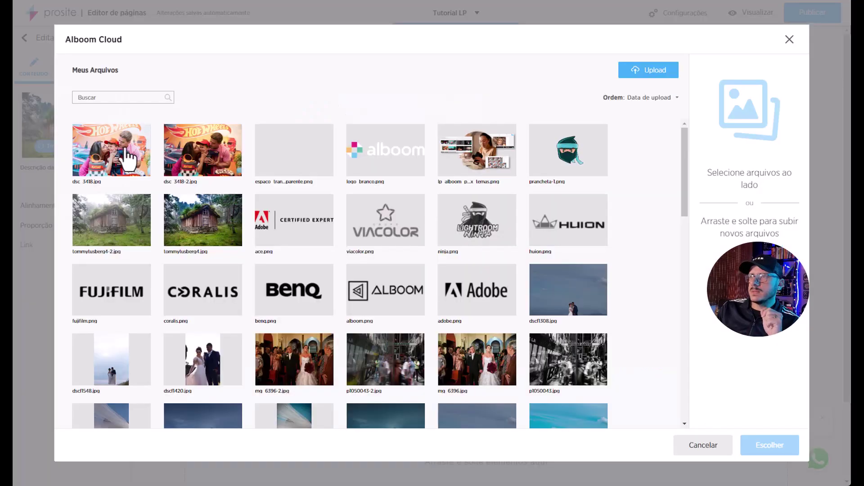
left_click(462, 159)
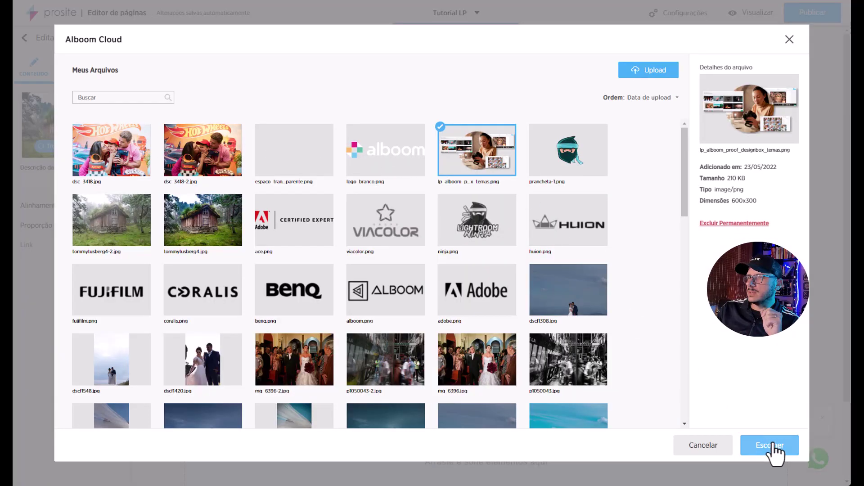
left_click(770, 445)
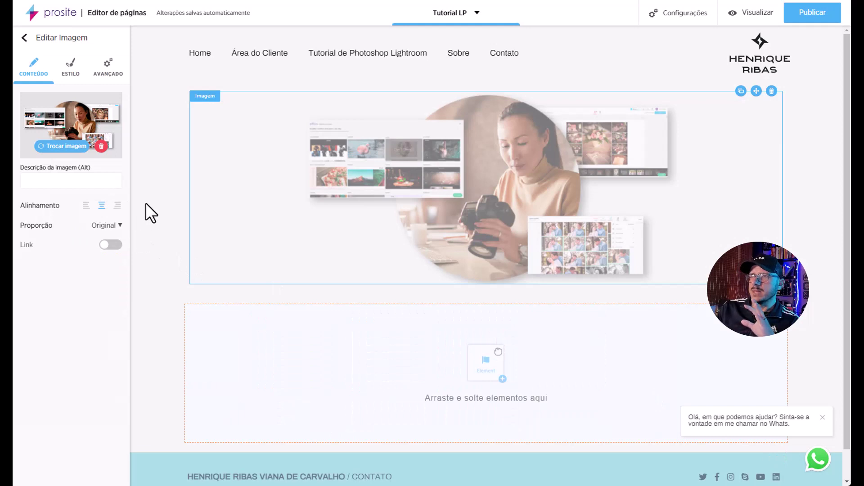
left_click(146, 193)
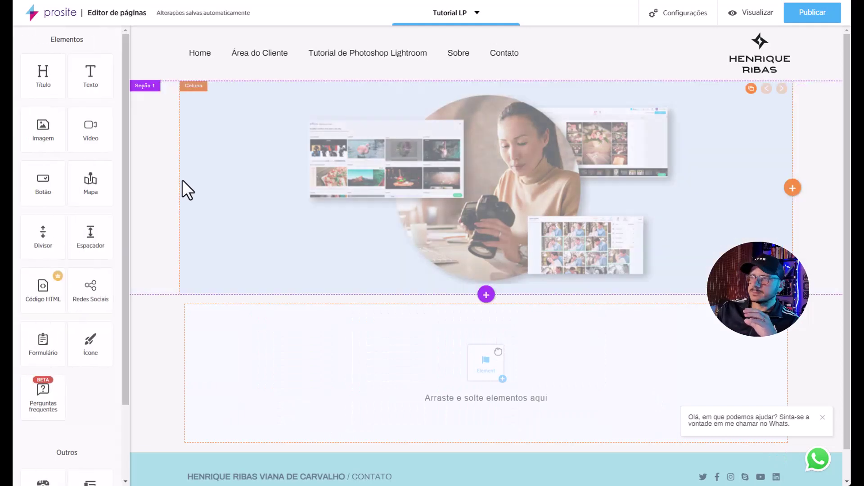
scroll(182, 180, "down", 1)
scroll(182, 180, "up", 1)
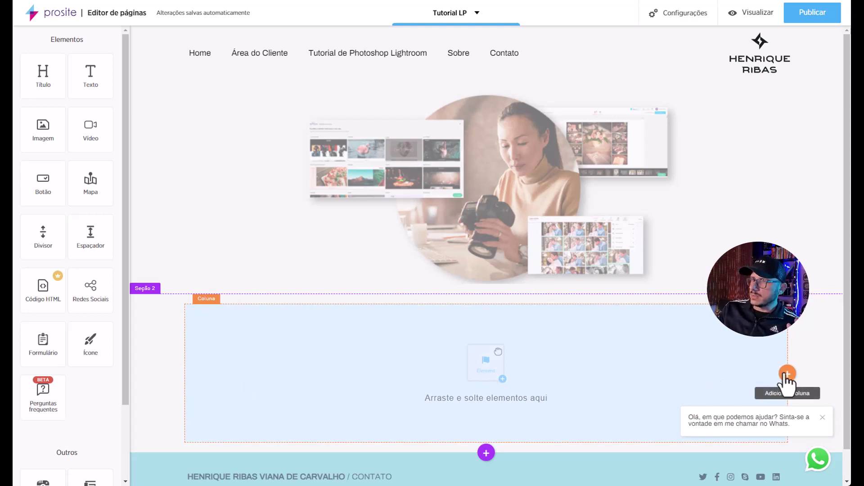
Give Seção 2 three columns holding an Imagem, a Vídeo and an Imagem block.
left_click(787, 375)
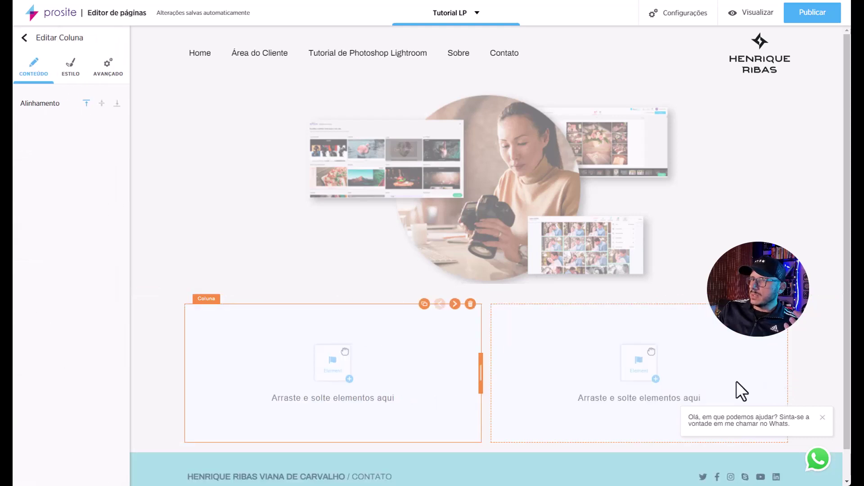
left_click(787, 374)
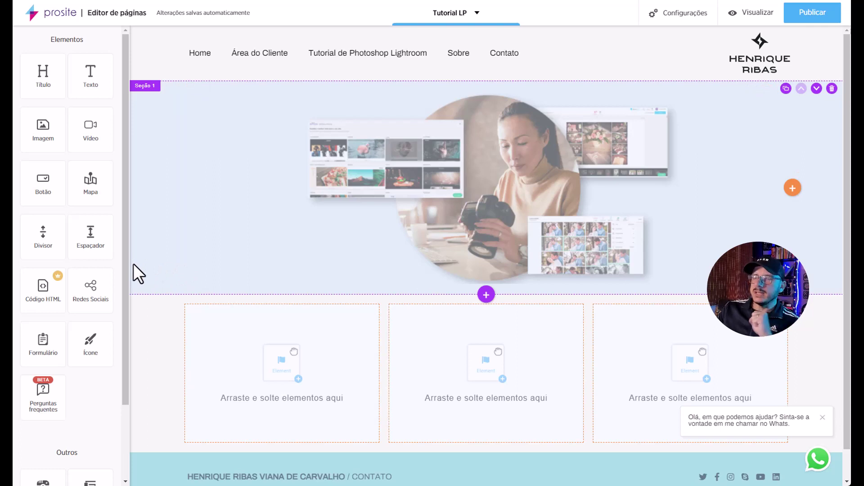
left_click_drag(42, 126, 275, 350)
left_click_drag(52, 131, 656, 392)
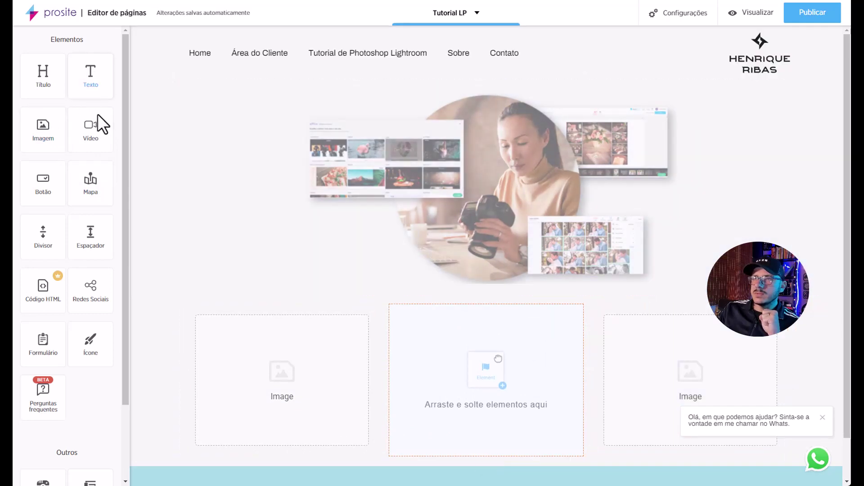
left_click_drag(92, 129, 477, 366)
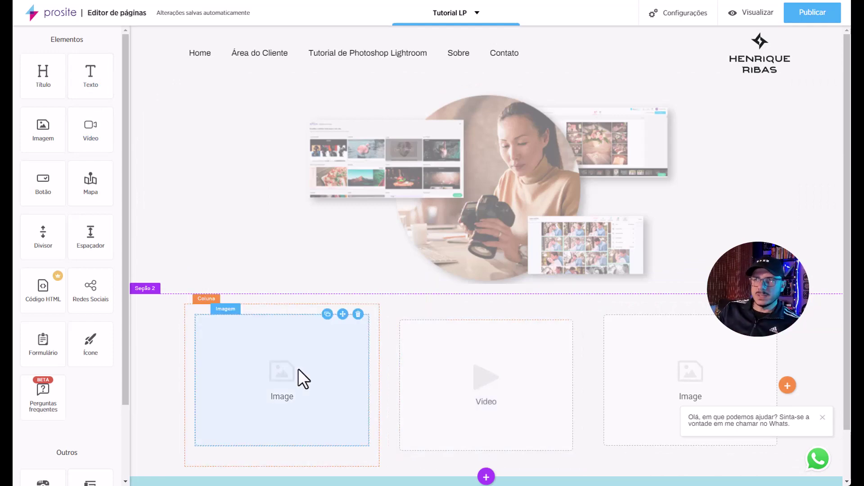
Put the church wedding procession photo mg_6396.jpg in the left image block.
left_click(298, 368)
left_click(70, 146)
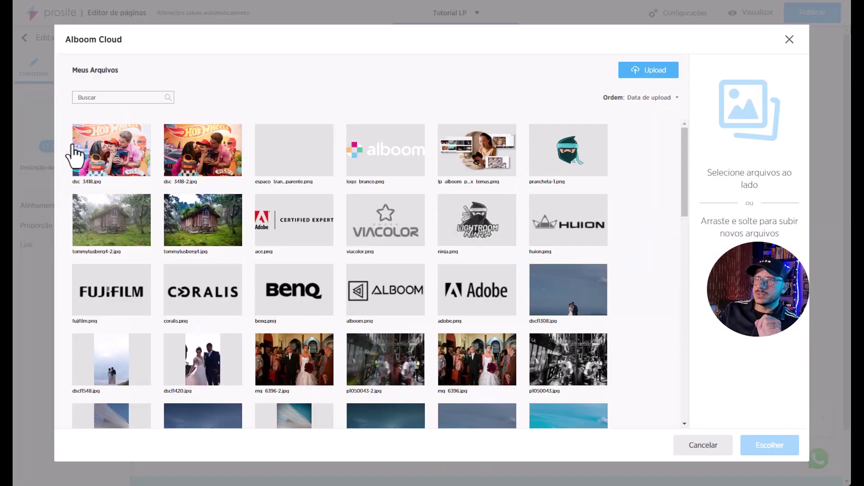
left_click(466, 367)
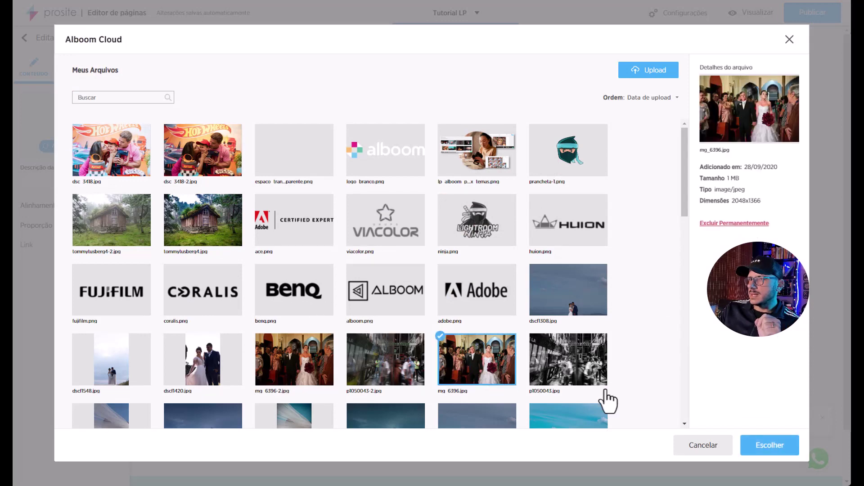
left_click(763, 447)
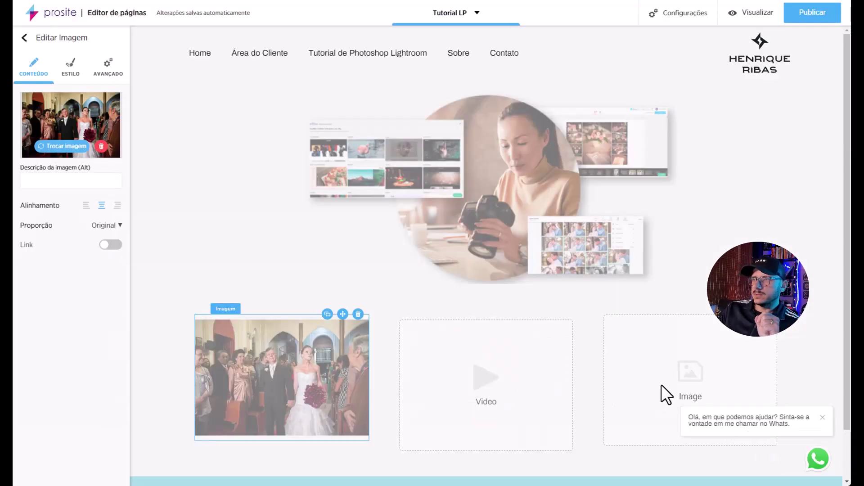
Put the couple-before-the-church photo dscf1269.jpg in the right image block.
left_click(684, 380)
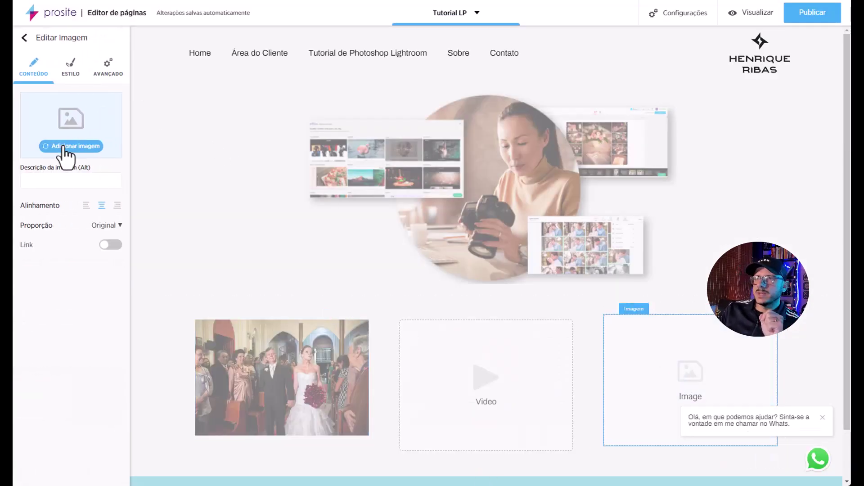
left_click(64, 148)
scroll(560, 362, "down", 2)
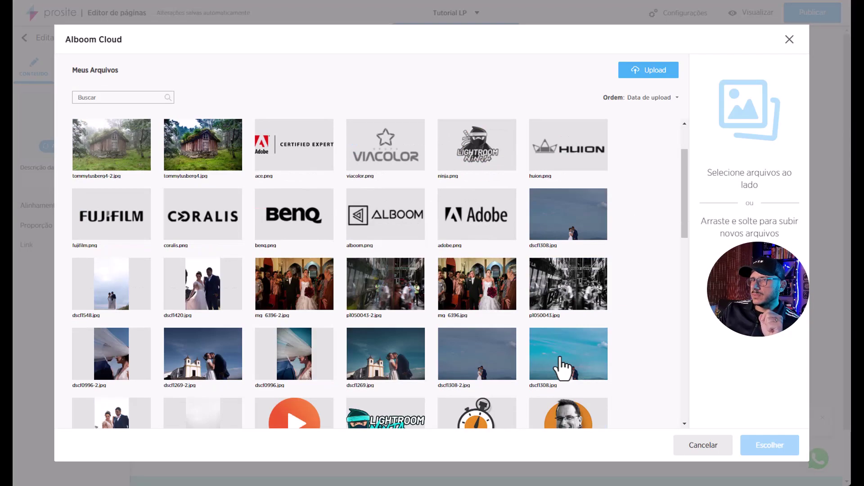
scroll(560, 360, "down", 2)
left_click(403, 285)
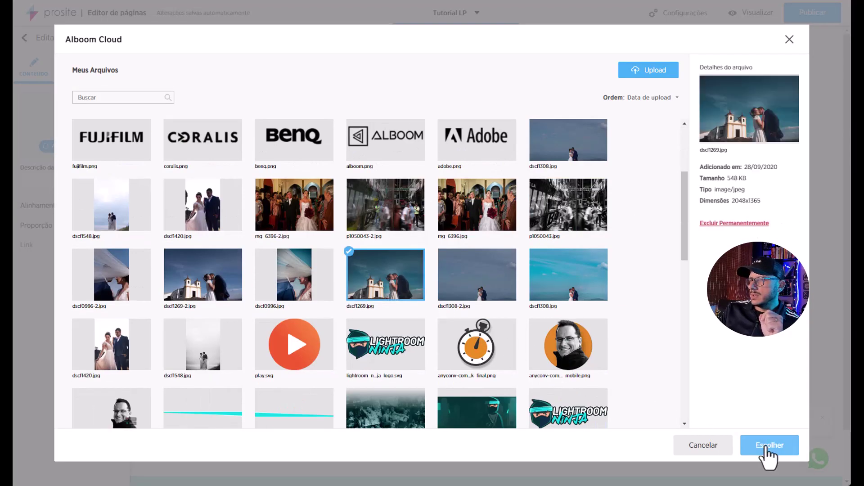
left_click(770, 446)
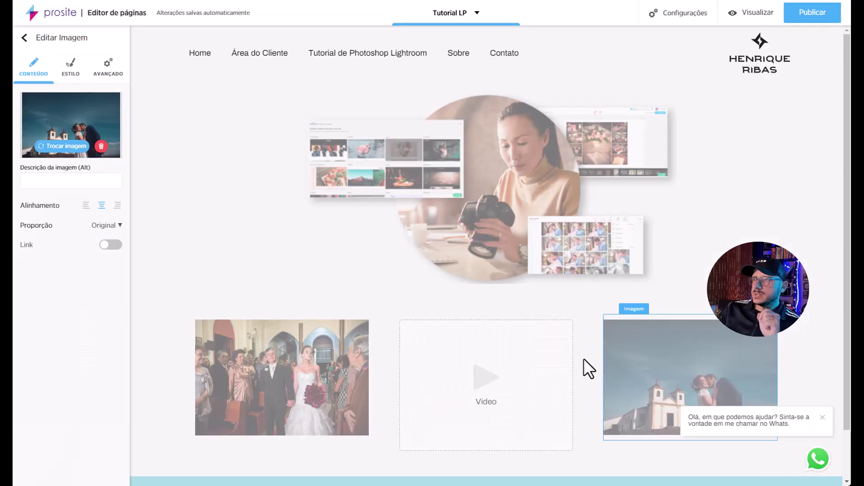
Embed the YouTube video link in the middle block with 16:9 Wide proportion.
left_click(498, 370)
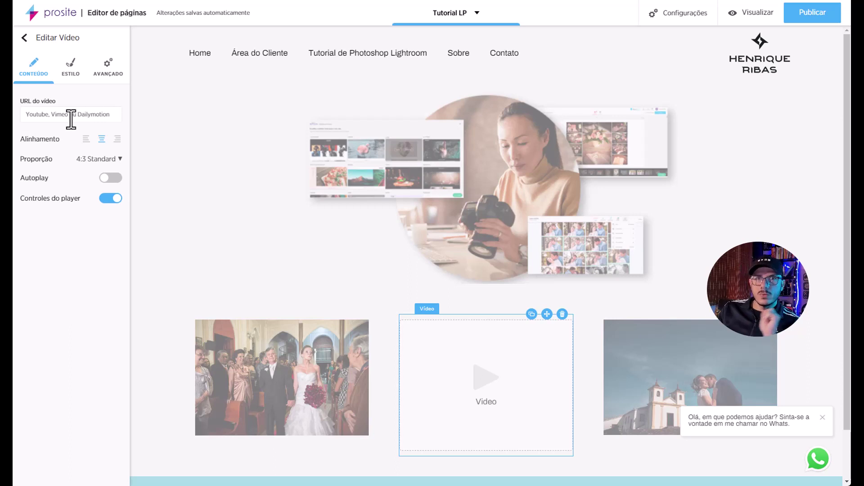
left_click(71, 118)
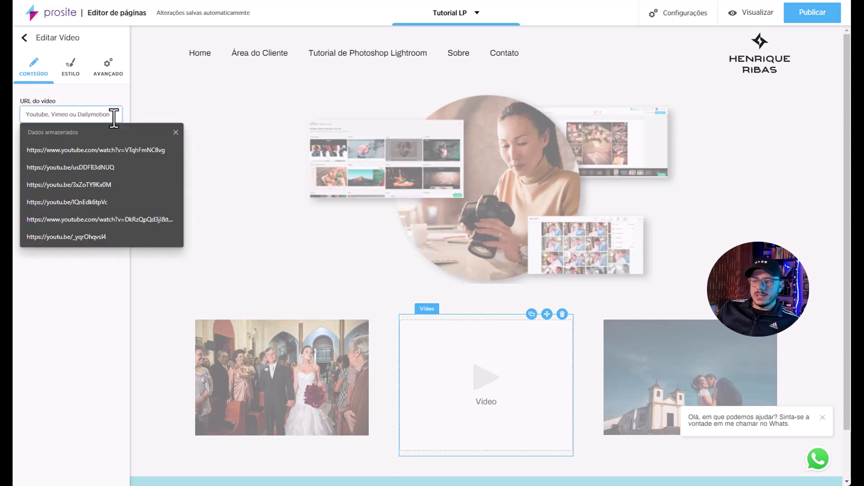
type("https://www.youtube.com/watch?v=52zCvZq7spk")
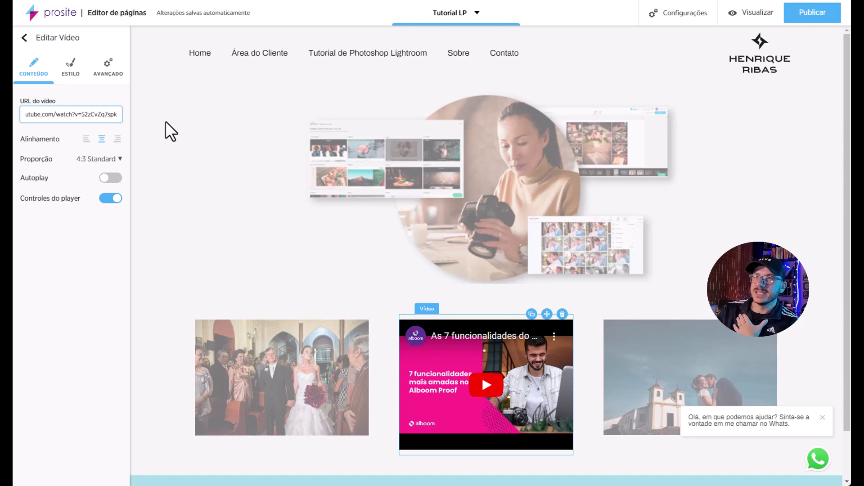
left_click(118, 160)
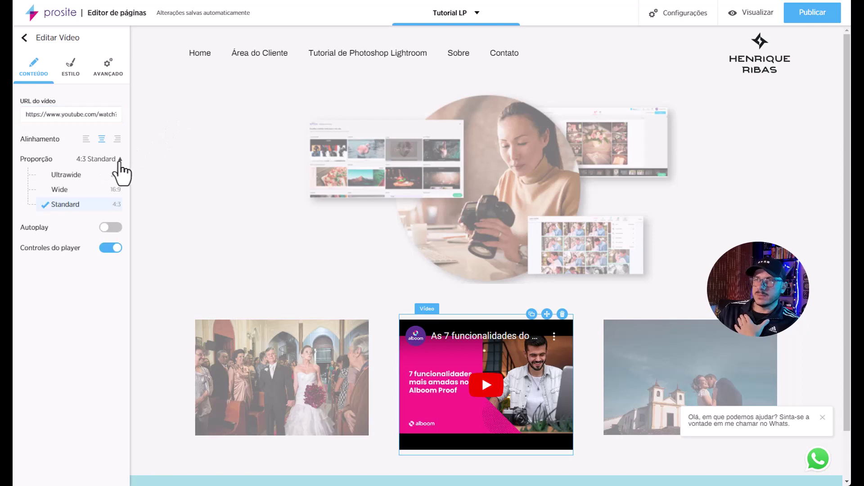
left_click(94, 190)
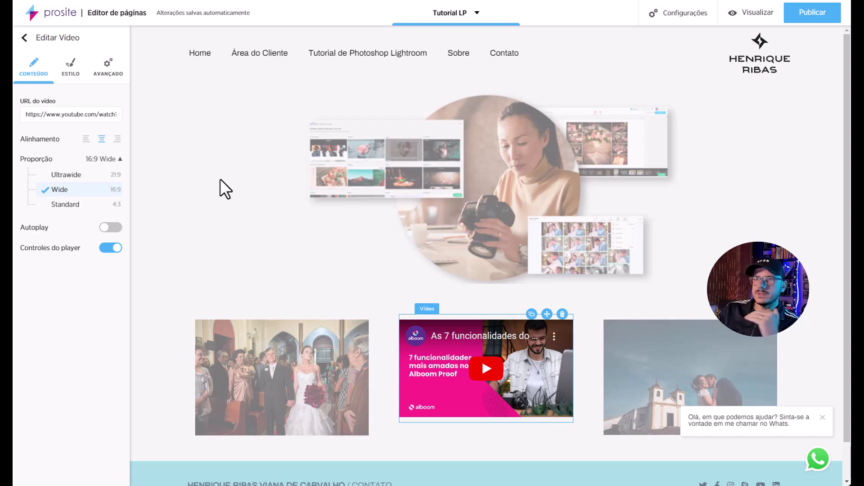
Set the video's spacing to 27 above and 17 below, and width to 91%.
left_click(112, 75)
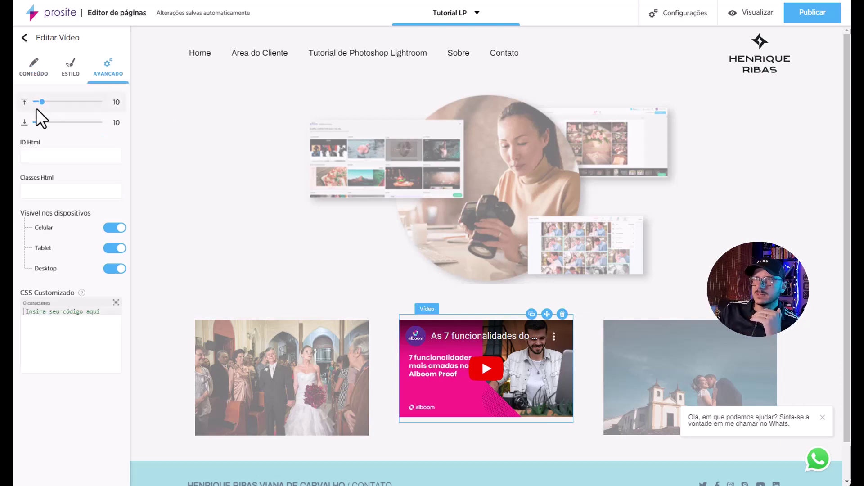
left_click_drag(42, 104, 52, 102)
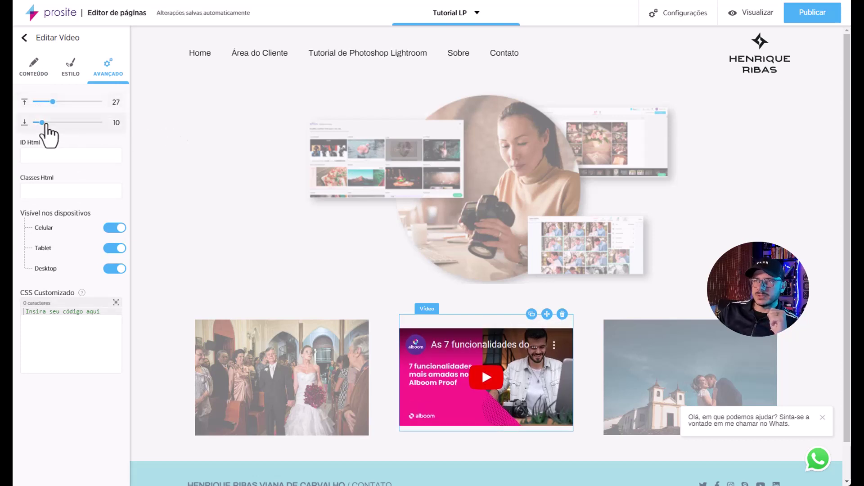
left_click_drag(42, 123, 46, 122)
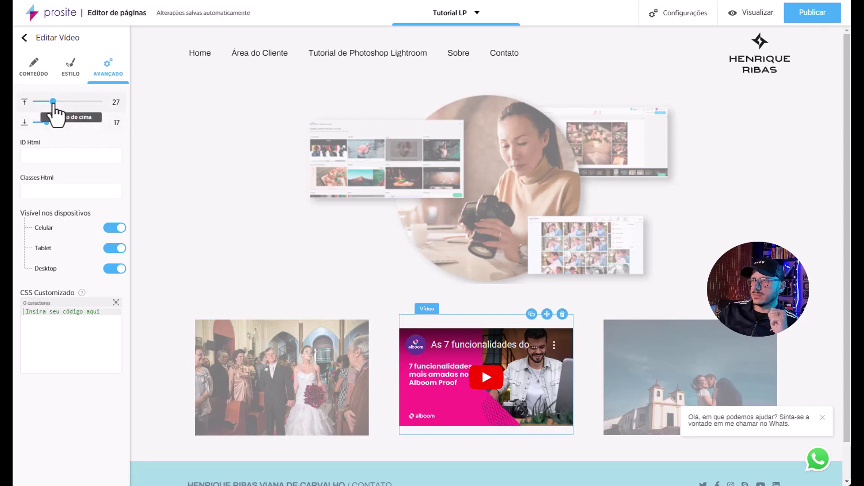
left_click(72, 68)
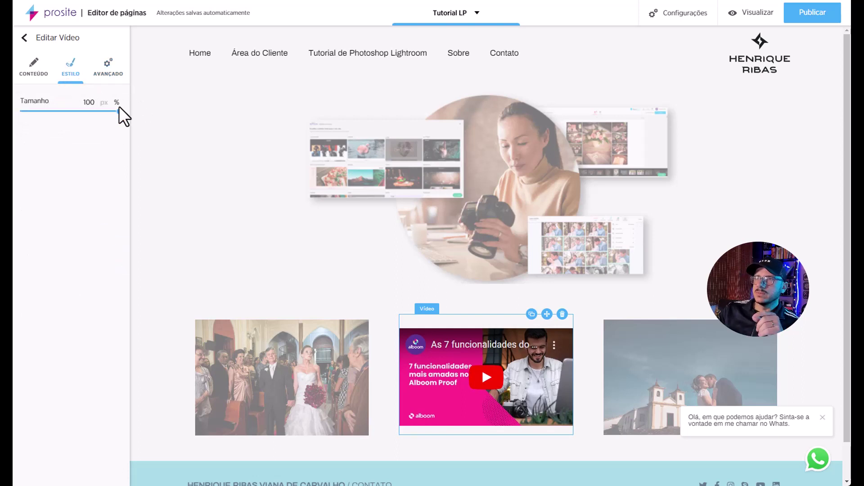
left_click_drag(116, 111, 128, 127)
left_click(45, 76)
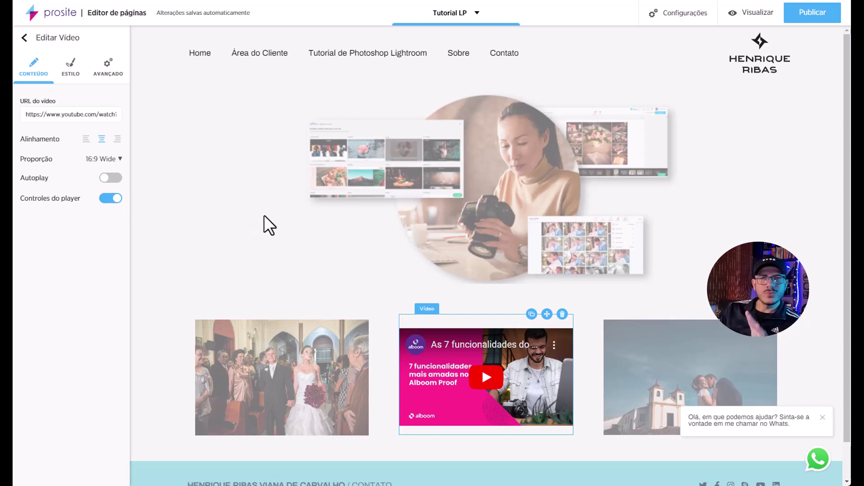
Preview the page with Visualizar, then return to the element list.
left_click(741, 18)
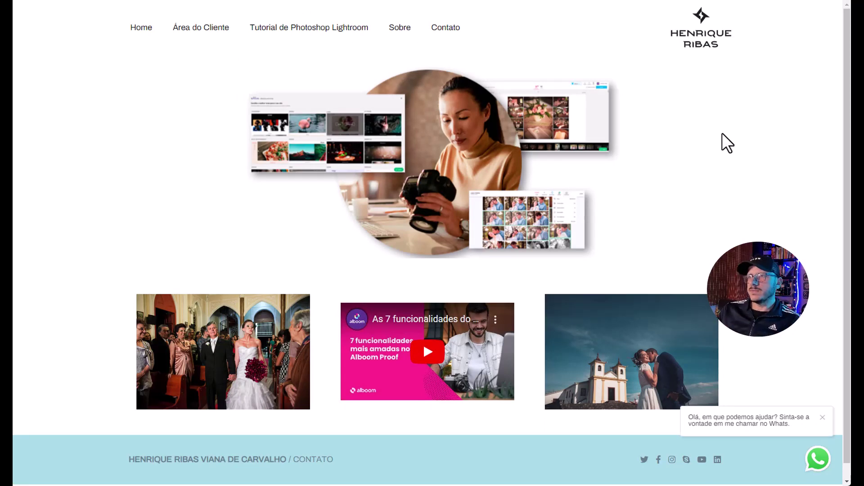
key("Escape")
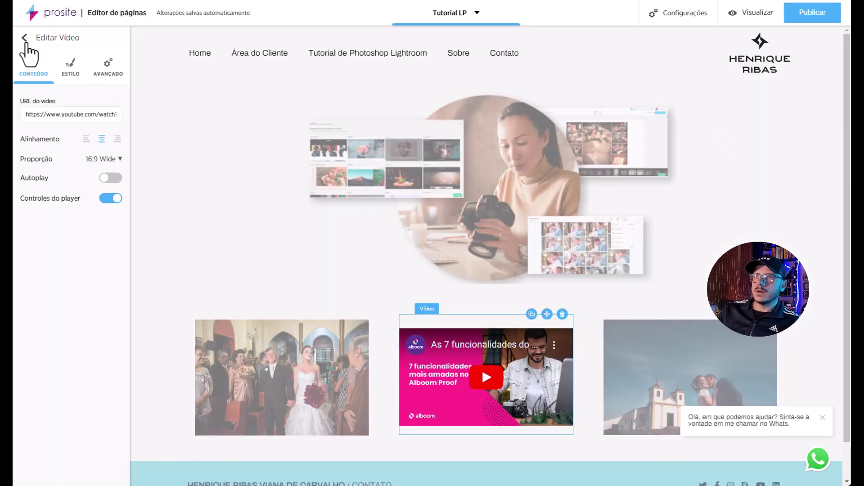
left_click(24, 37)
Add a new Seção 3 below the gallery and split it into two columns.
scroll(252, 275, "down", 1)
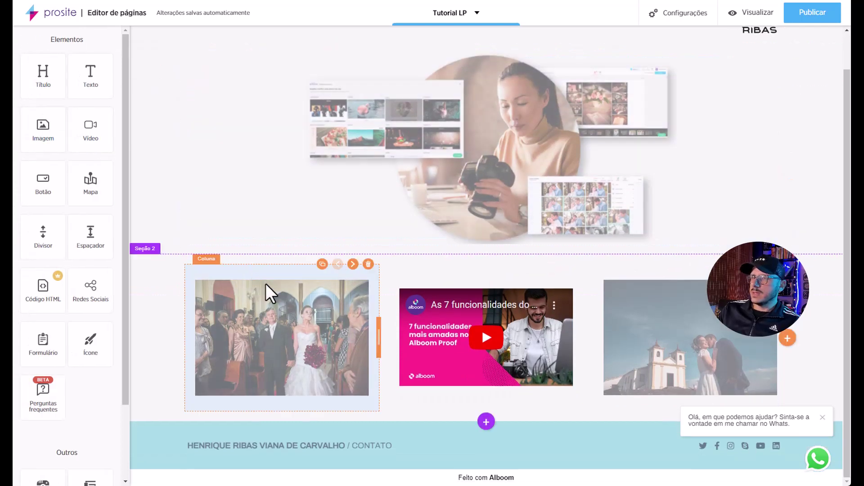
left_click(486, 423)
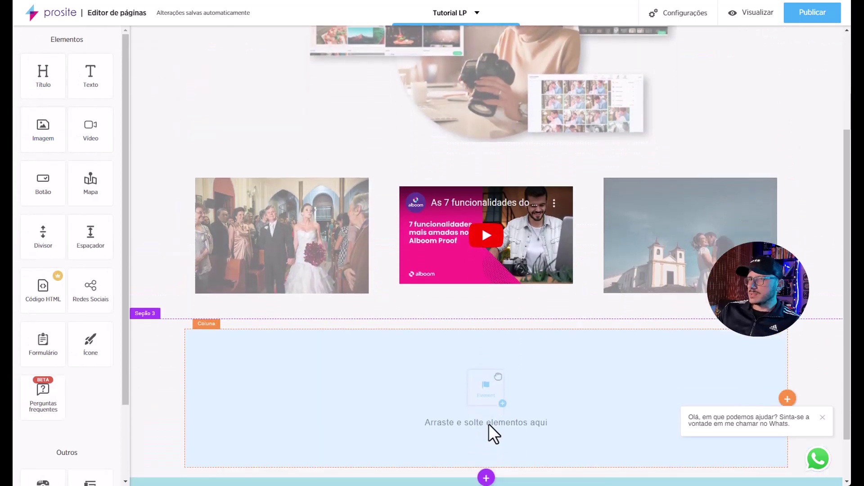
scroll(144, 372, "down", 1)
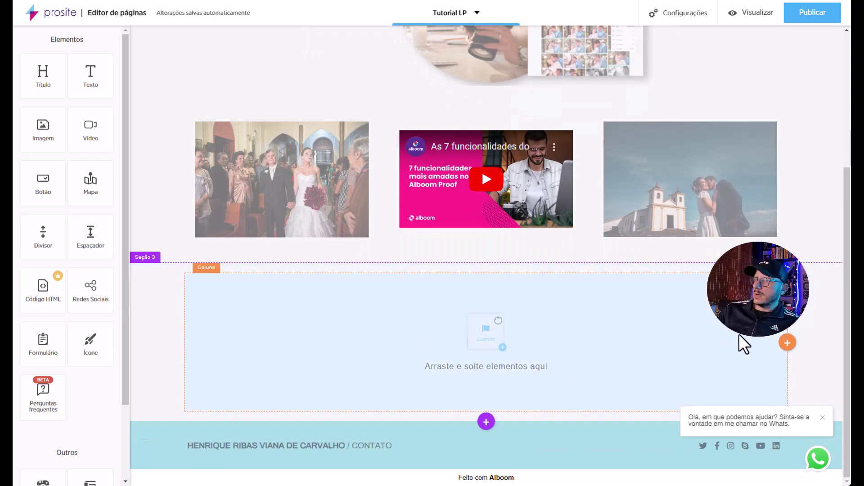
left_click(787, 343)
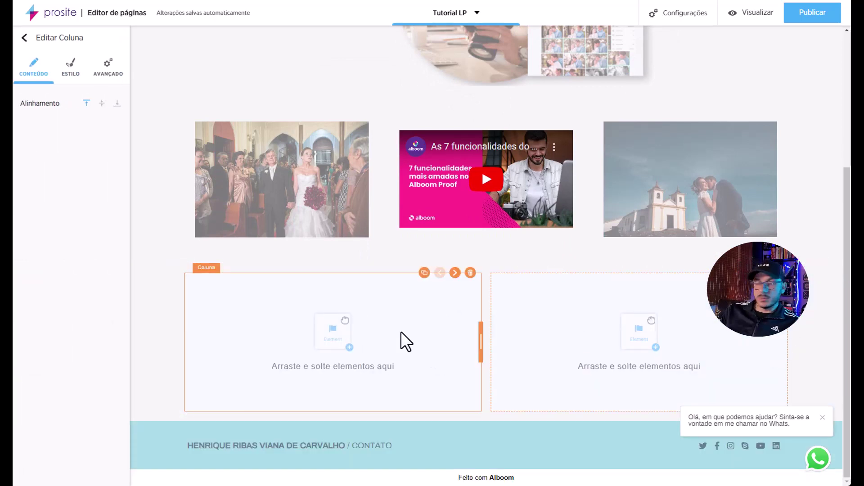
Place a Texto element in the left column and a map in the right column.
left_click(25, 38)
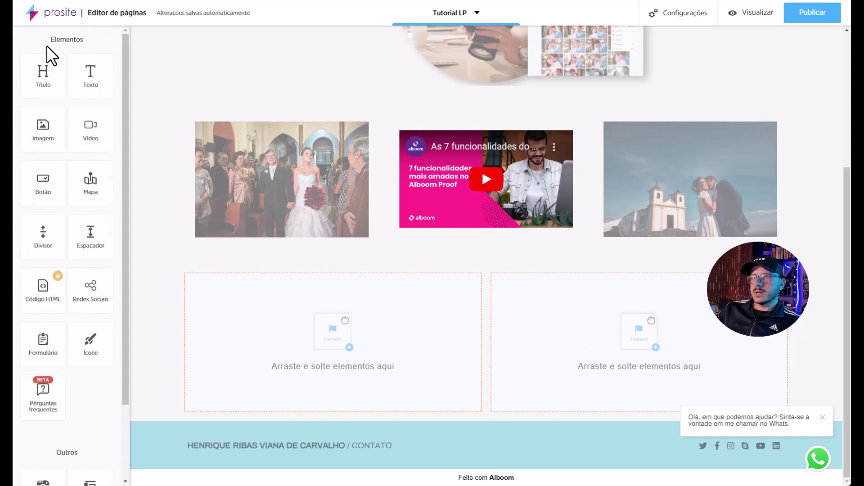
left_click_drag(81, 76, 336, 349)
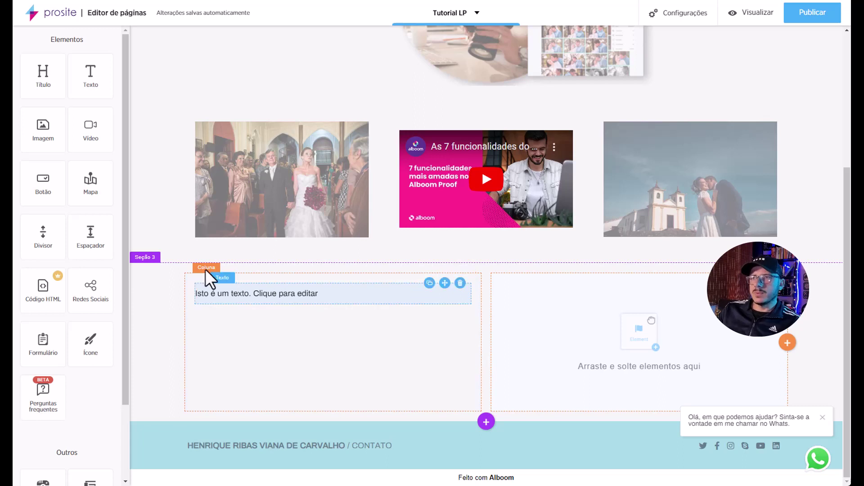
left_click_drag(92, 184, 580, 344)
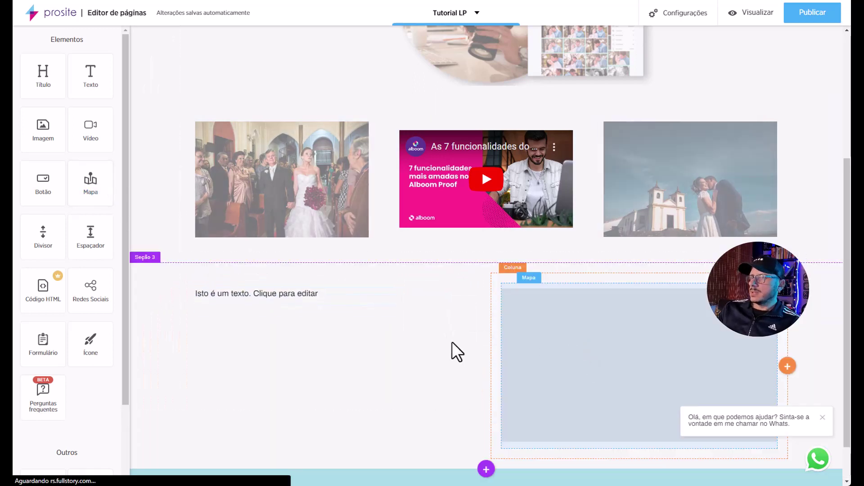
Replace the placeholder text with two pasted Lorem Ipsum paragraphs separated by a blank line.
left_click(372, 344)
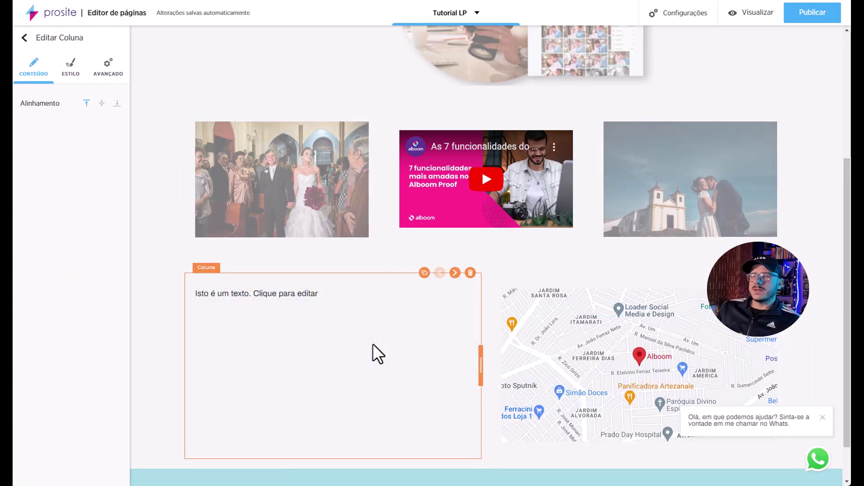
left_click(304, 294)
double_click(304, 294)
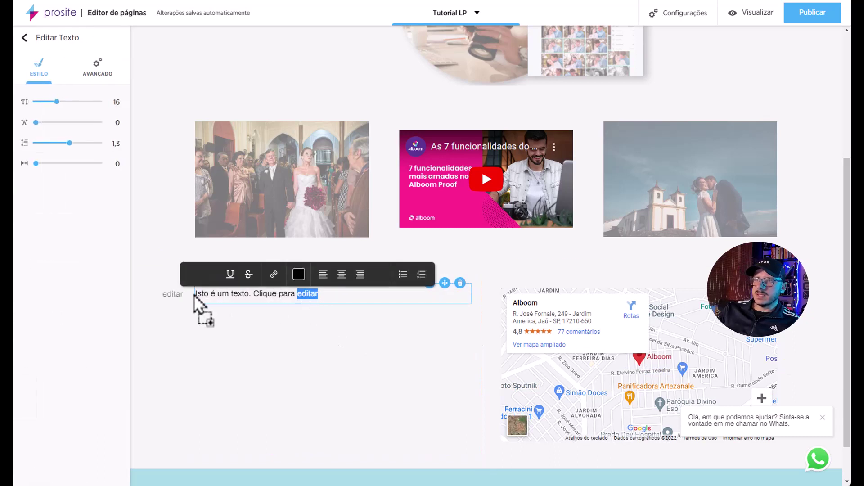
triple_click(224, 293)
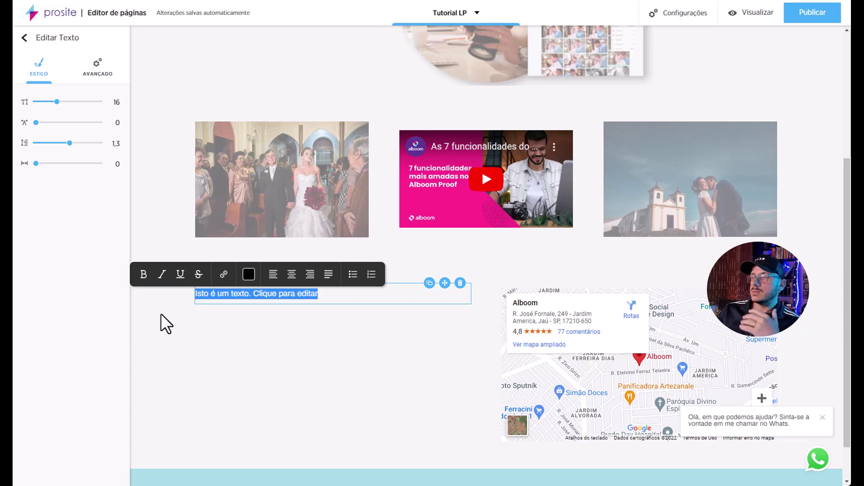
left_click_drag(353, 295, 193, 296)
type("Contrary to popular belief, Lorem Ipsum is not simply random text. It has roots in a piece of classical Latin literature from 45 BC, making it over 2000 years old. Richard McClintock, a Latin professor at Hampden-Sydney College in Virginia, looked up one of the more obscure Latin words, consectetur, from a Lorem Ipsum passage, and going through the cites of the word in classical literature, discovered the undoubtable source. Lorem Ipsum comes from sections 1.10.32 and 1.10.33 of \"de Finibus Bonorum et Malorum\" (The Extremes of Good and Evil) by Cicero, written in 45 BC. This book is a treatise on the theory of ethics, very popular during the Renaissance. The first line of Lorem Ipsum, \"Lorem ipsum dolor sit amet..\", comes from a line in section 1.10.32. The standard chunk of Lorem Ipsum used since the 1500s is reproduced below for those interested. Sections 1.10.32 and 1.10.33 from \"de Finibus Bonorum et Malorum\" by Cicero are also reproduced in their exact original form, accompanied by English versions from the 1914 translation by H. Rackham.")
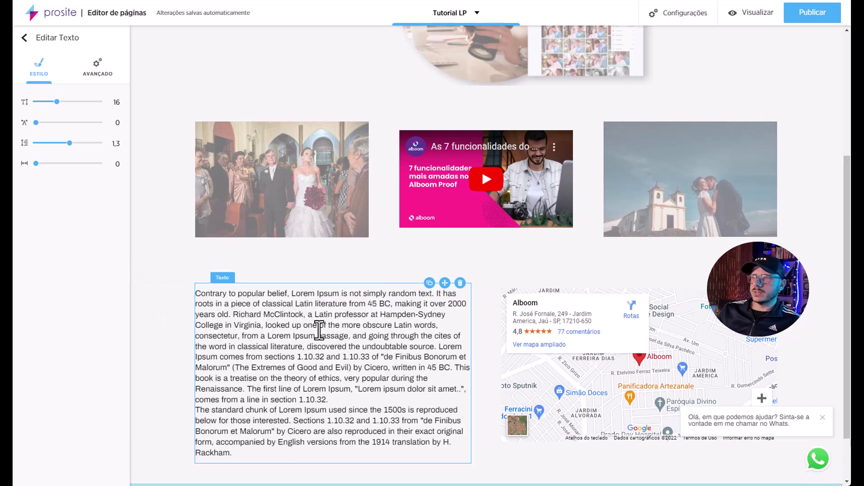
left_click(342, 400)
key("Return")
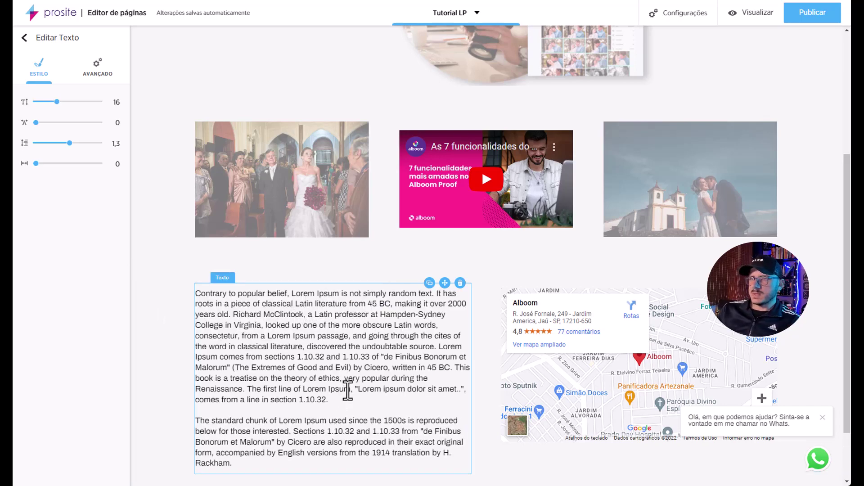
Bold the phrase "The Extremes of Good and Evil" and leave the text block.
scroll(305, 359, "down", 2)
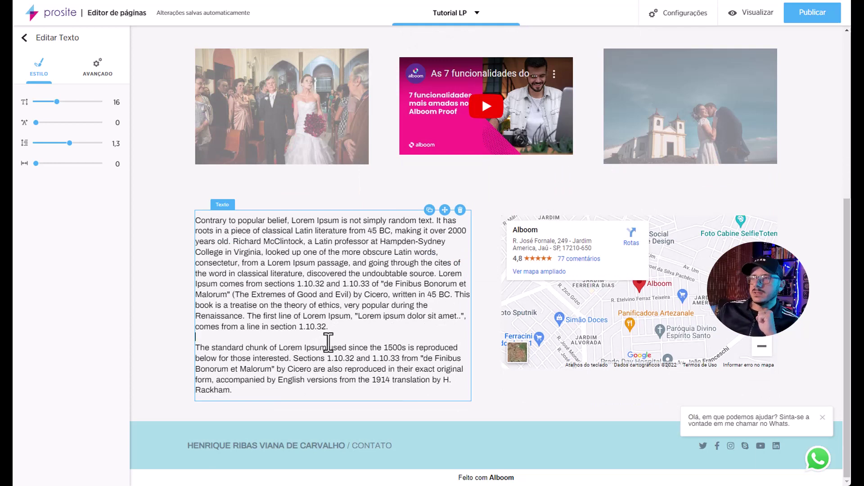
left_click_drag(337, 329, 253, 287)
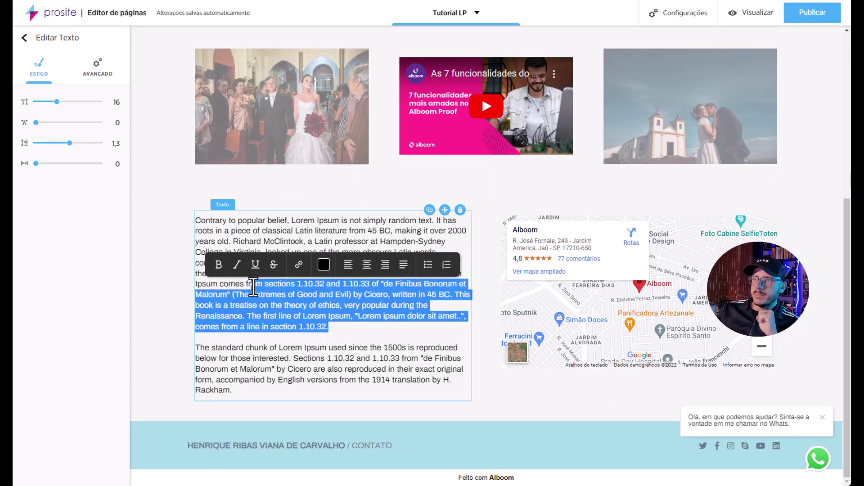
left_click(285, 306)
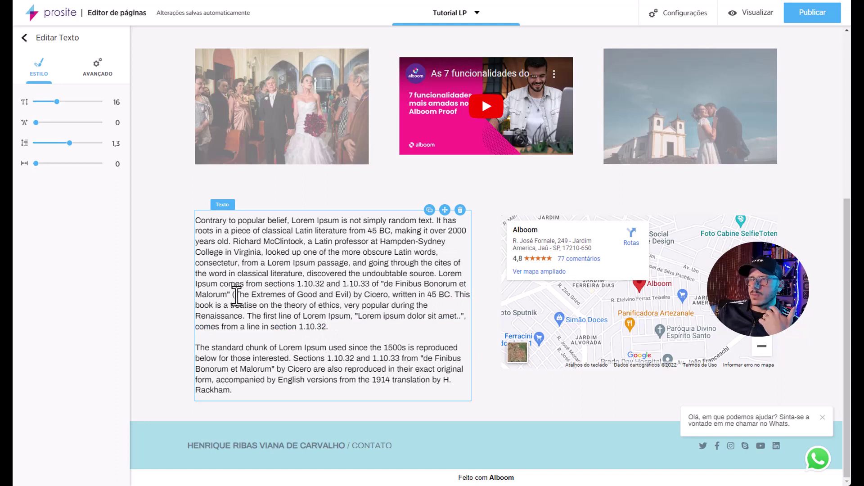
left_click_drag(234, 295, 351, 298)
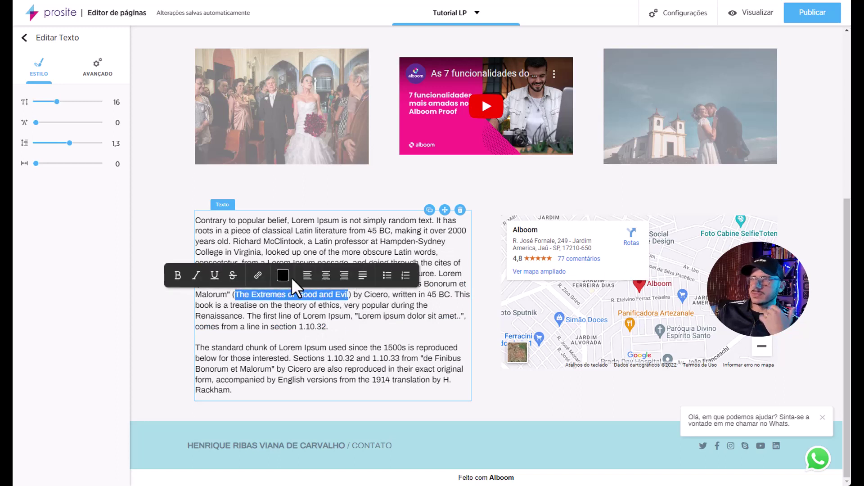
left_click(178, 275)
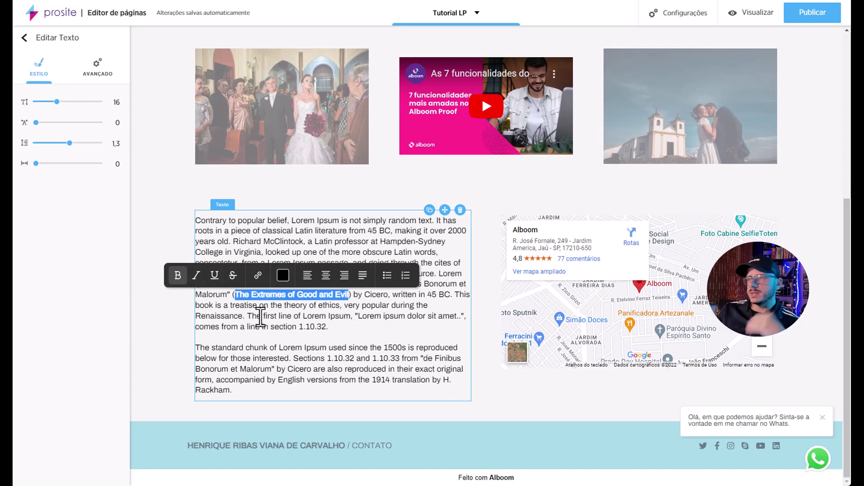
left_click(270, 316)
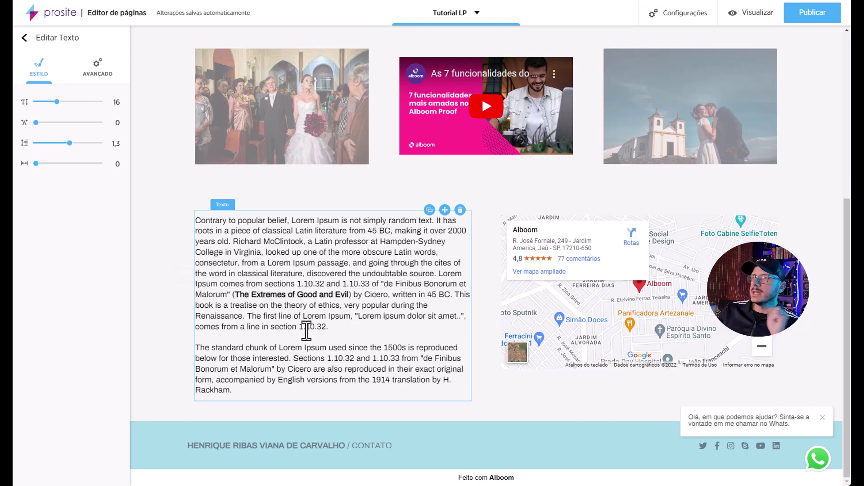
left_click(570, 325)
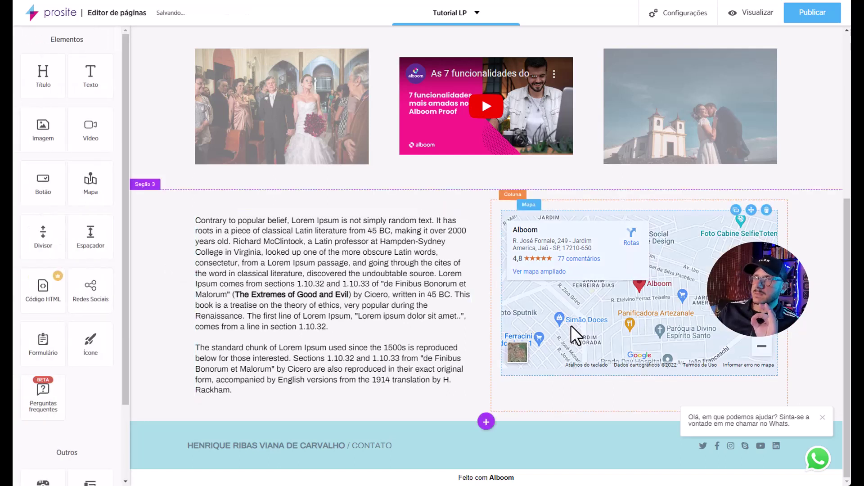
left_click(571, 325)
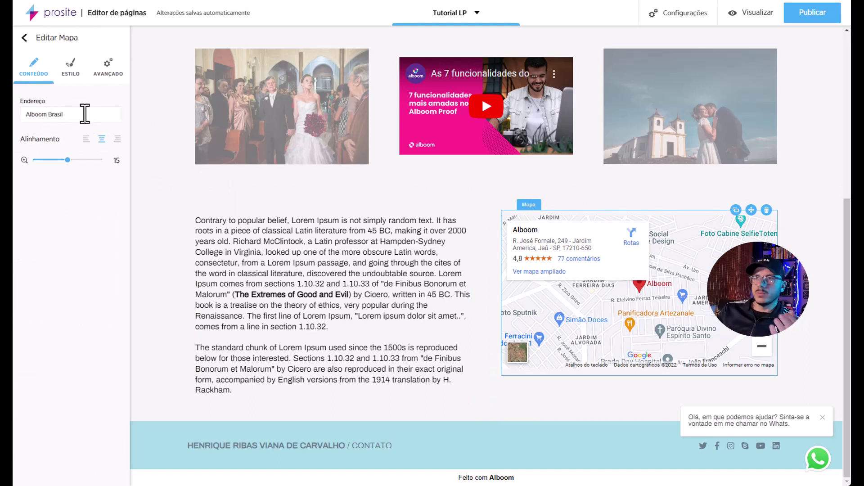
triple_click(85, 114)
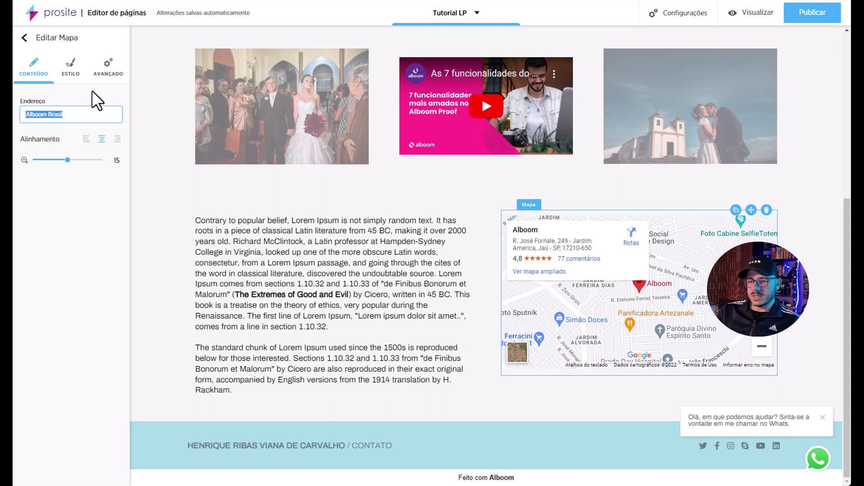
type("Henrique Ribas")
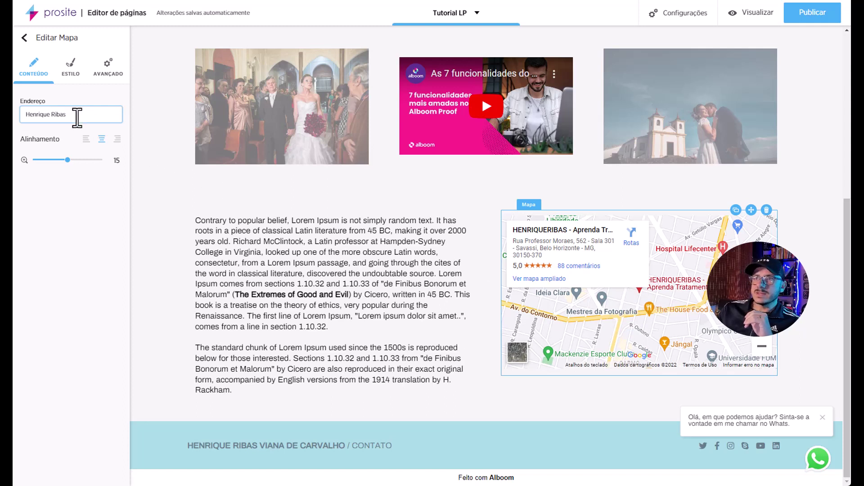
left_click_drag(77, 118, 15, 112)
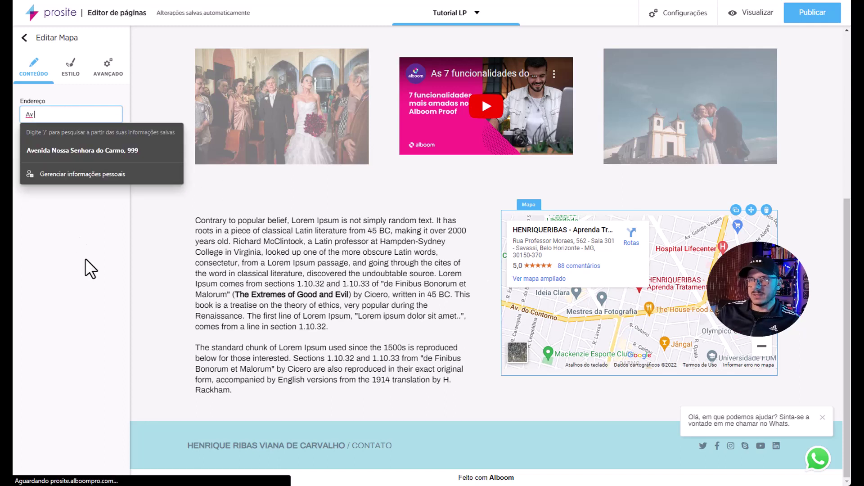
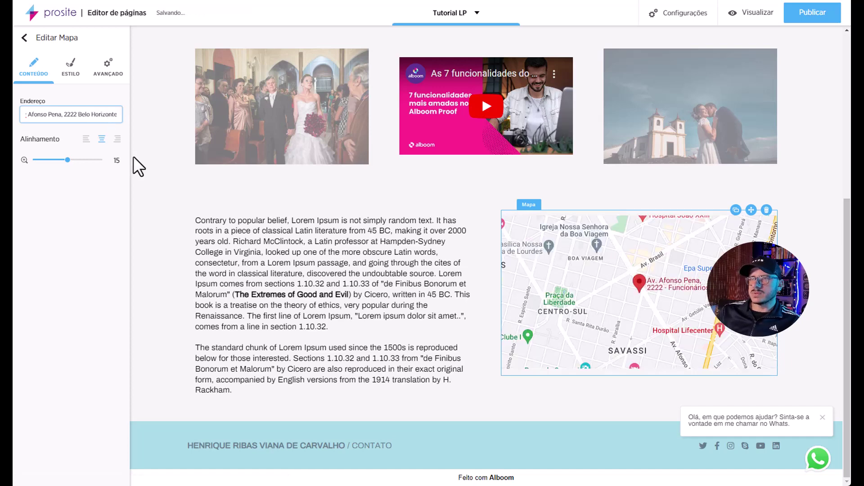
left_click(74, 160)
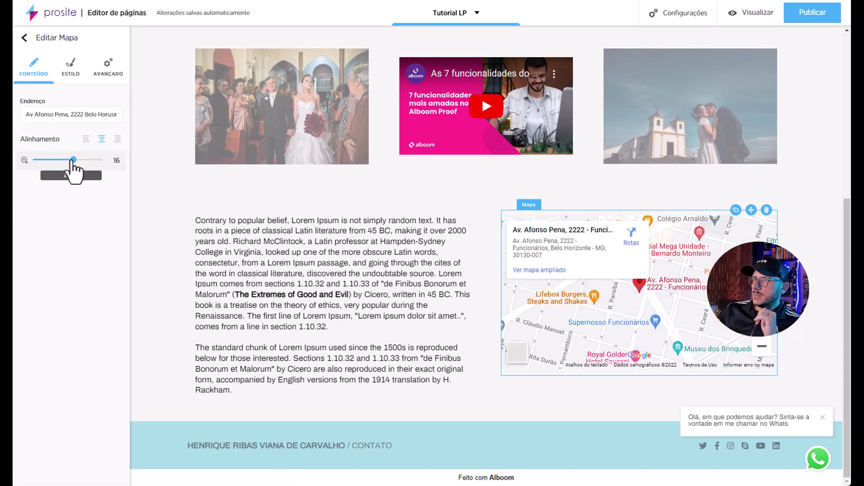
left_click_drag(72, 160, 69, 160)
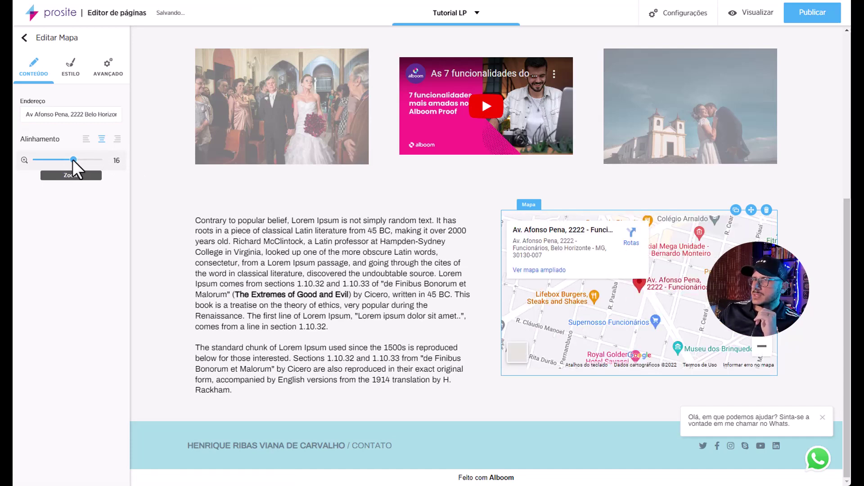
left_click_drag(74, 161, 80, 160)
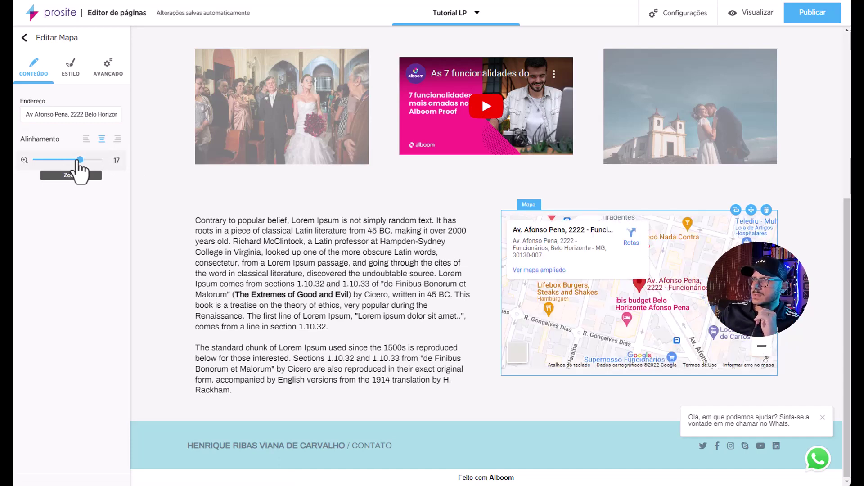
Make the map 344 px tall at 100% width with 9 spacing above.
left_click(71, 70)
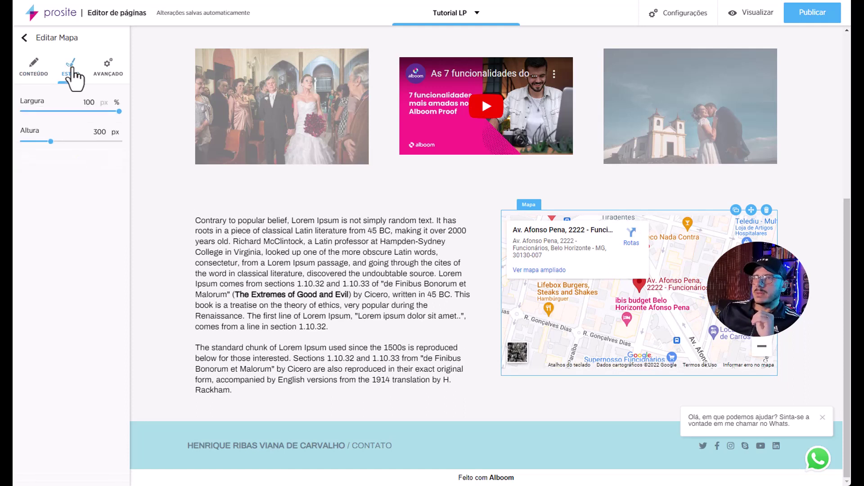
left_click_drag(50, 139, 55, 141)
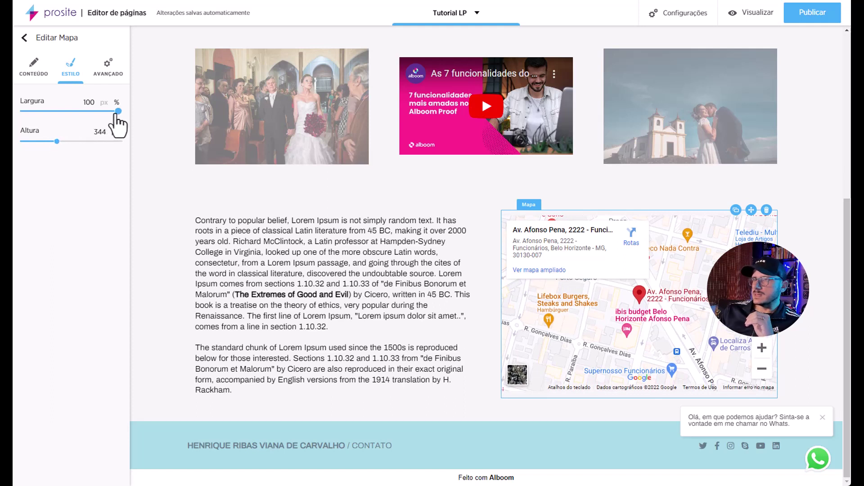
left_click_drag(117, 113, 119, 112)
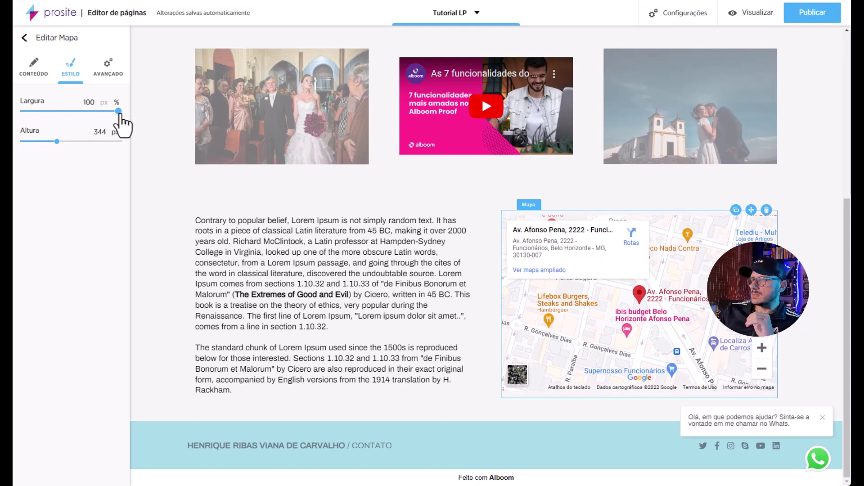
left_click(108, 67)
left_click_drag(43, 102, 41, 102)
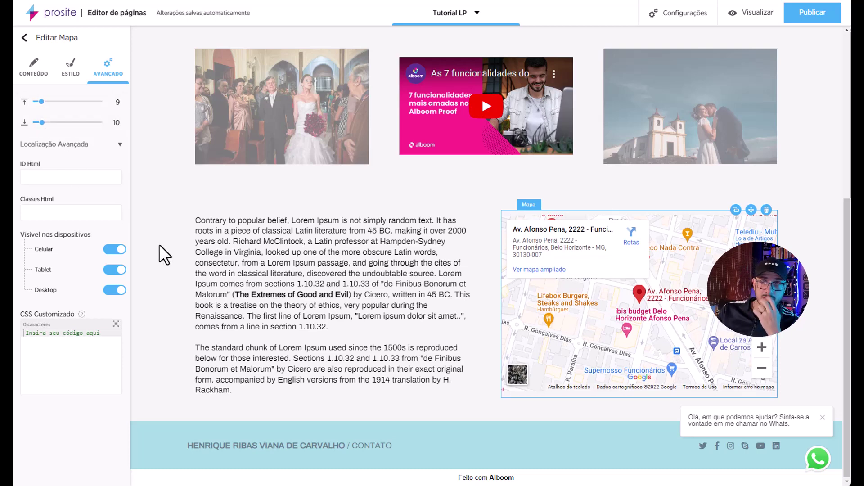
left_click(179, 303)
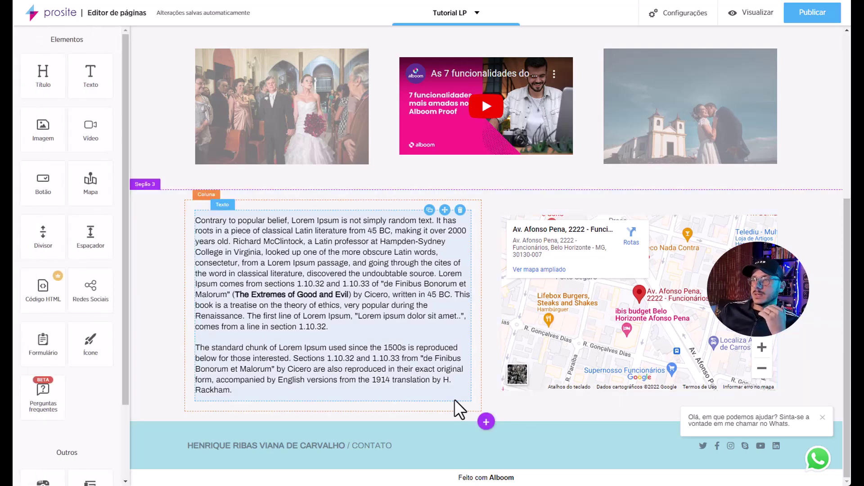
Add a new section below the map holding a Redes Sociais block without the Facebook icon.
left_click(489, 422)
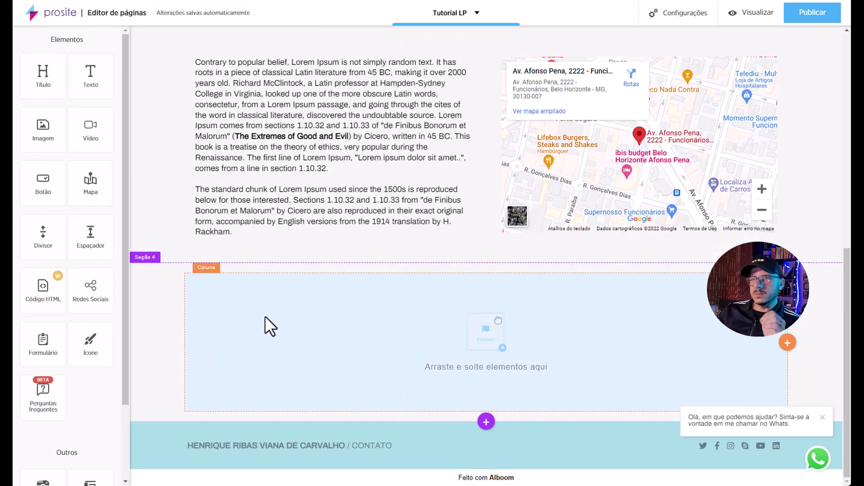
left_click_drag(97, 288, 391, 358)
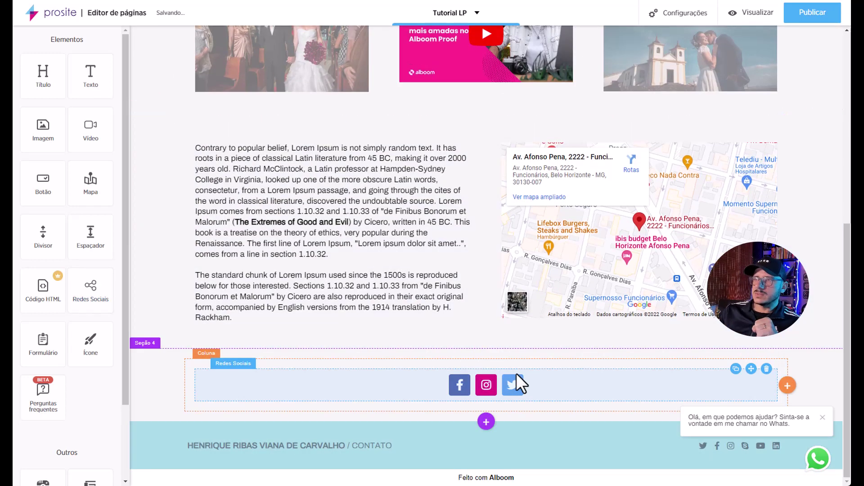
left_click(555, 381)
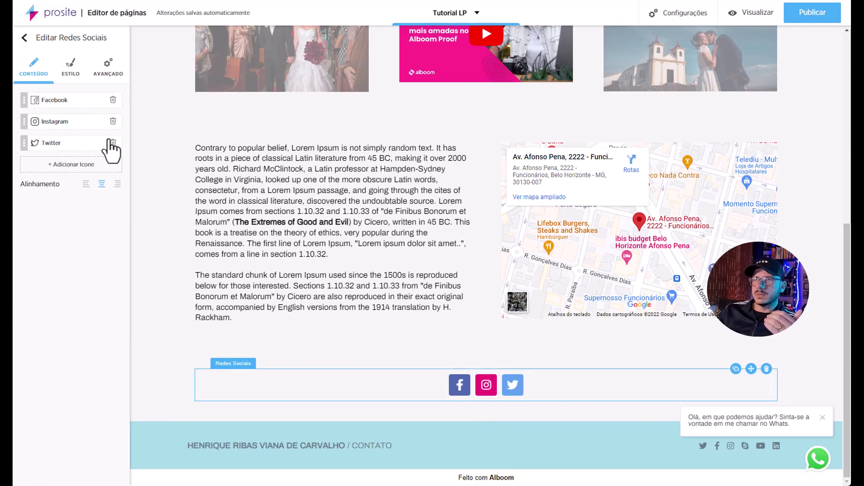
left_click(113, 99)
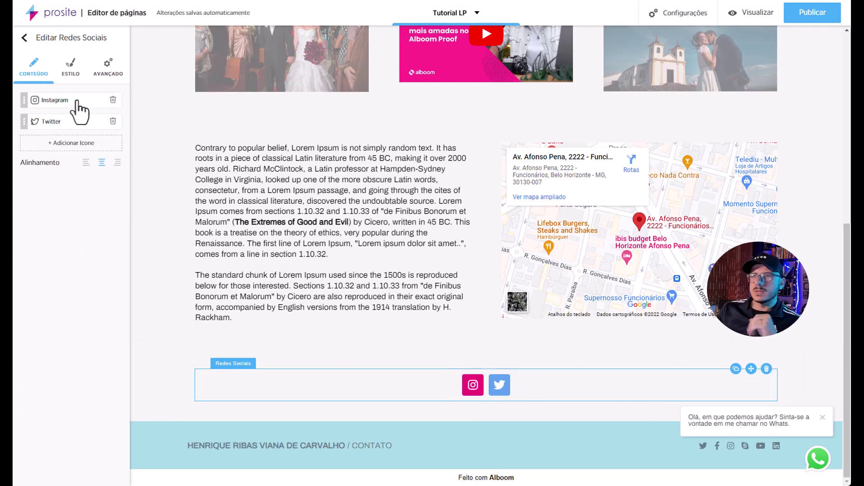
Enter the owner's Instagram and Twitter profile URLs in their icons' links.
left_click(54, 101)
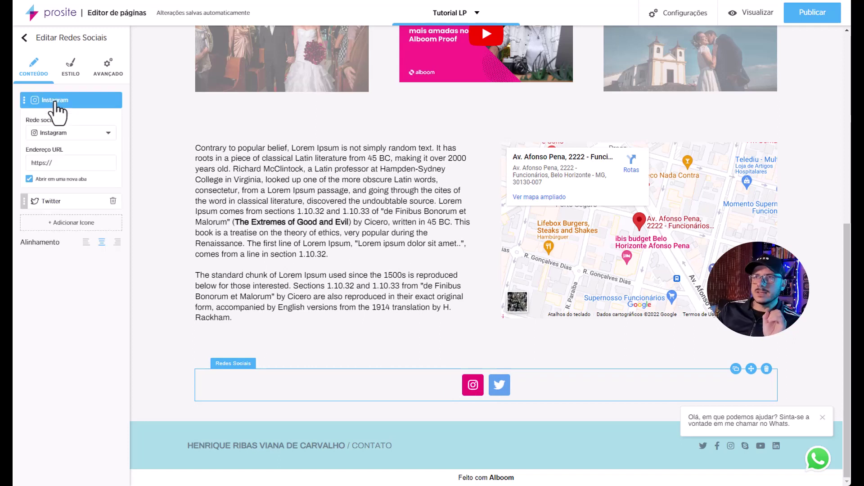
left_click(79, 163)
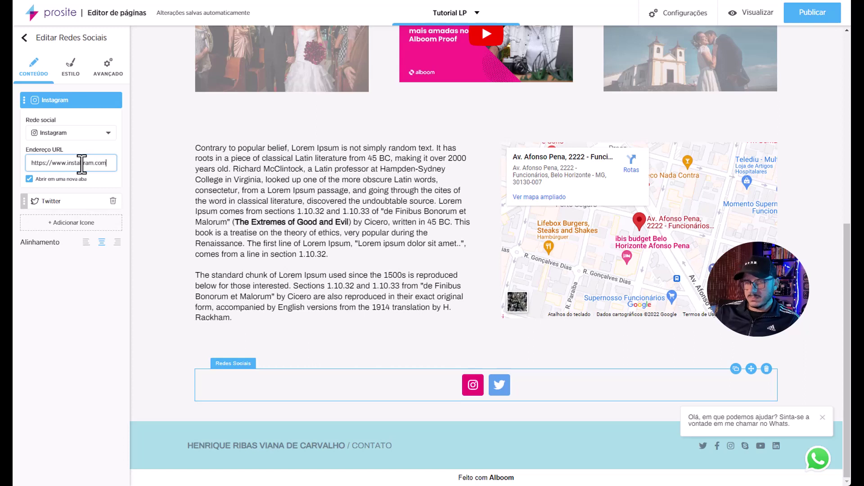
type("www.instagram.com/herniqueribas")
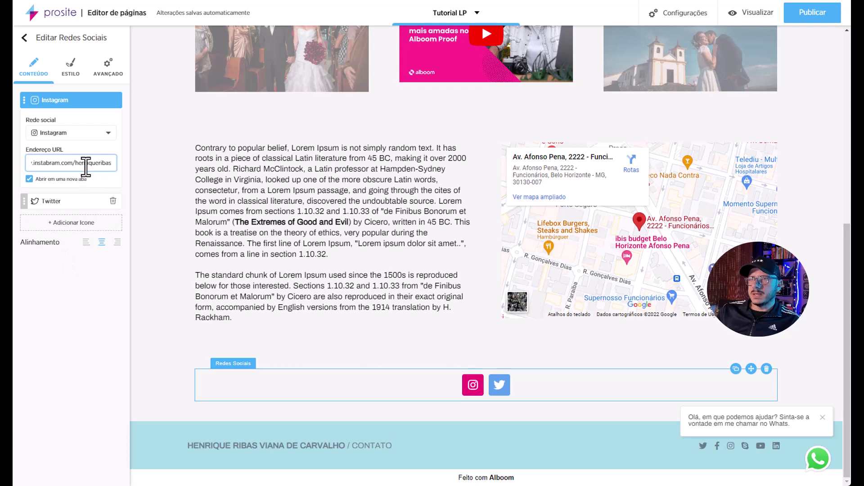
key("BackSpace")
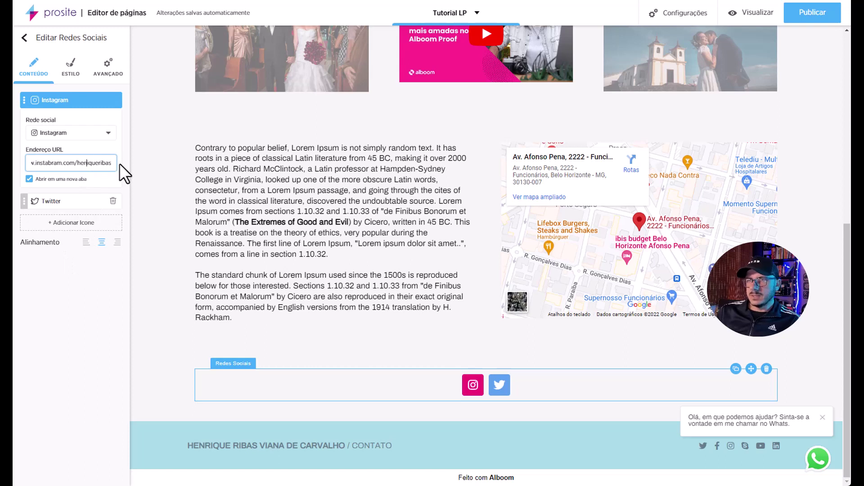
key("Right")
type("r")
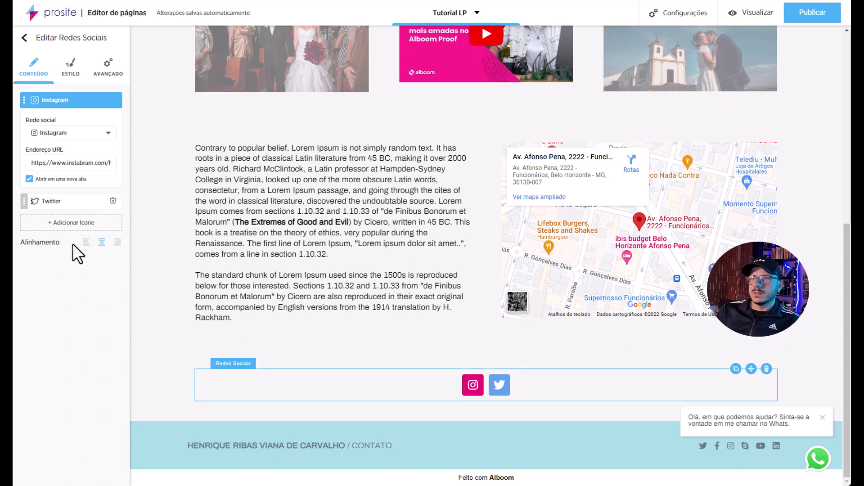
left_click(69, 201)
left_click(74, 185)
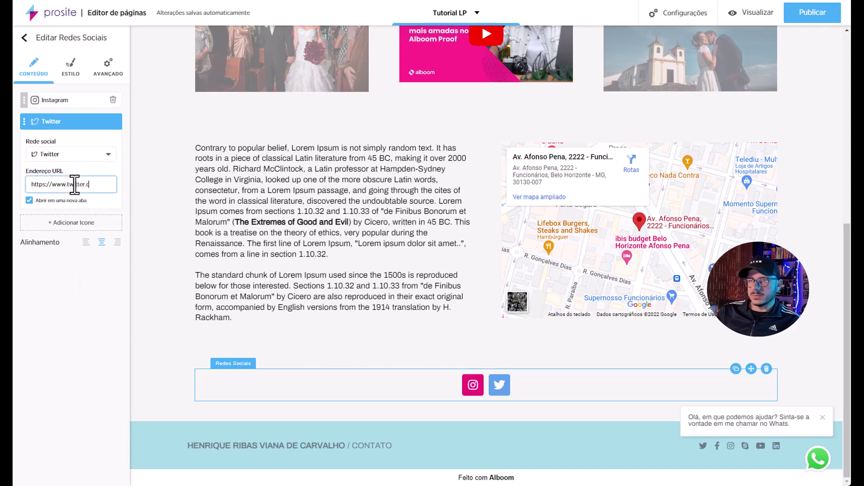
type("www.twitter.com/henriqueriba")
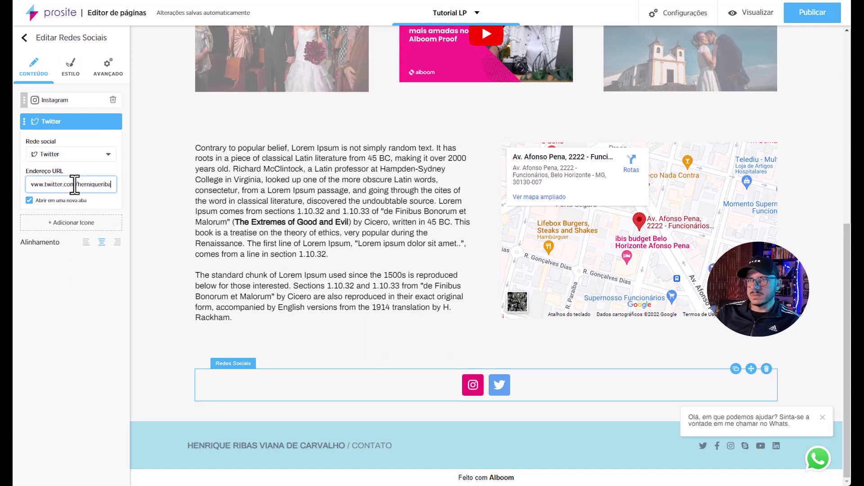
Add a third icon set to Youtube, linking to the owner's YouTube channel URL.
left_click(68, 223)
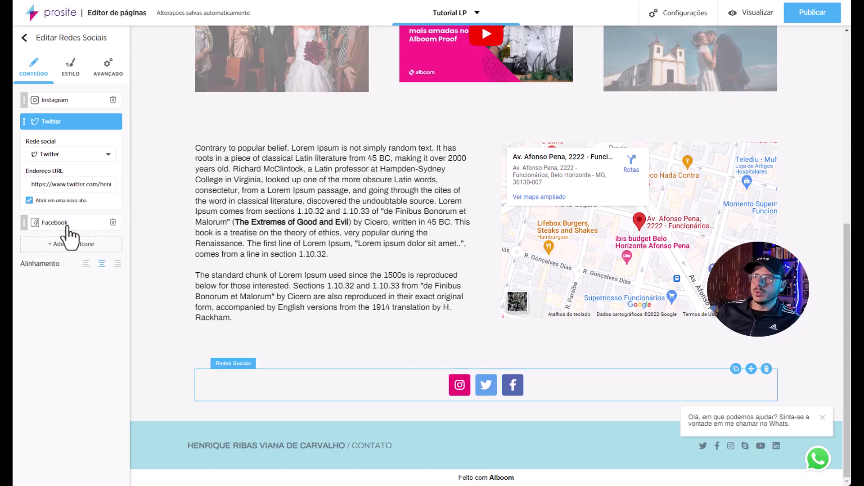
left_click(52, 224)
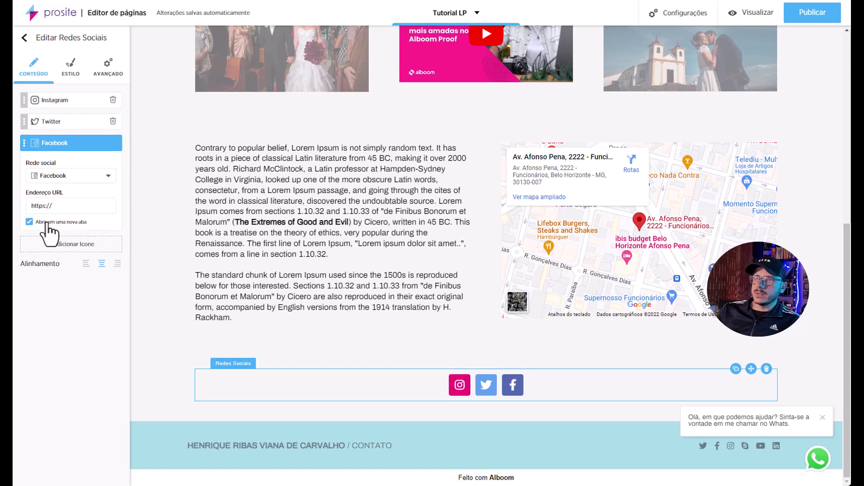
left_click(99, 175)
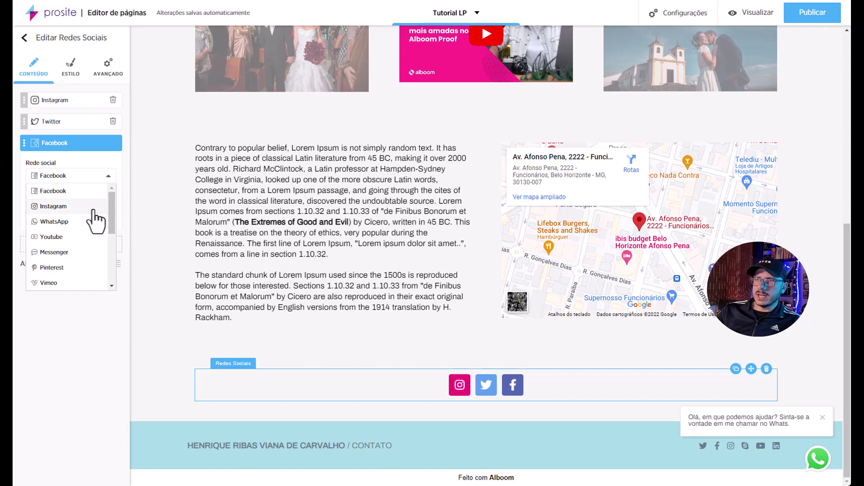
left_click(85, 237)
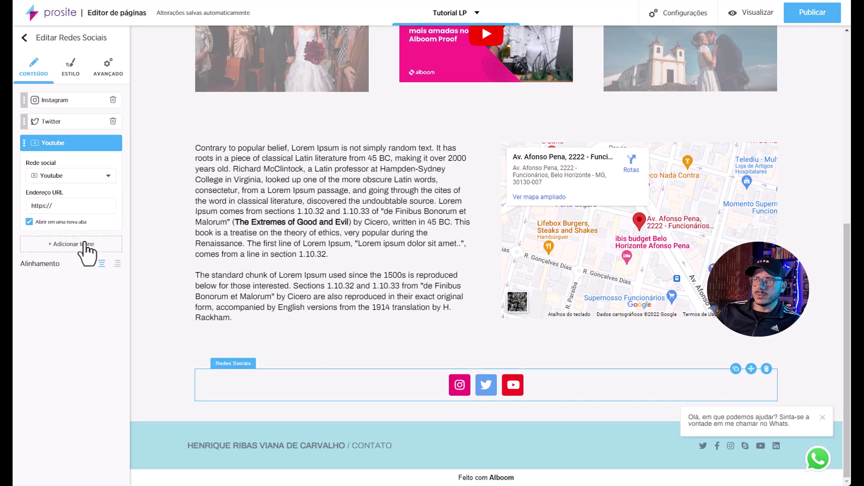
left_click(78, 206)
type("www.you")
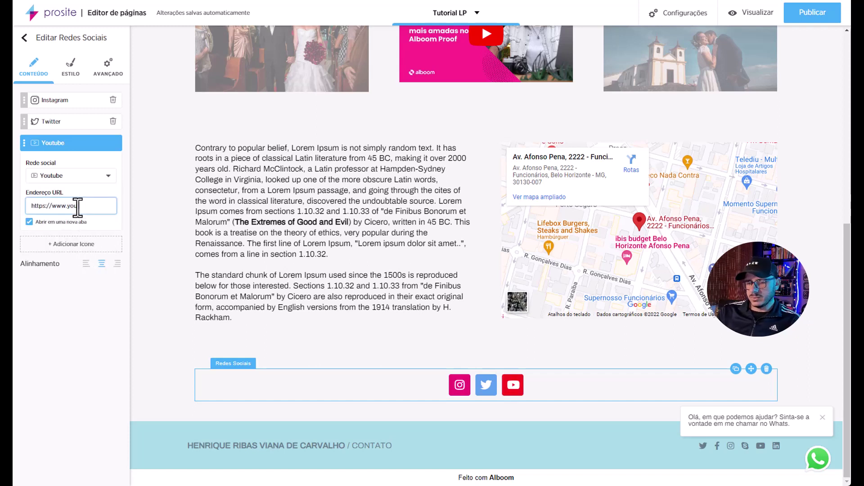
type("tube.com/herniq")
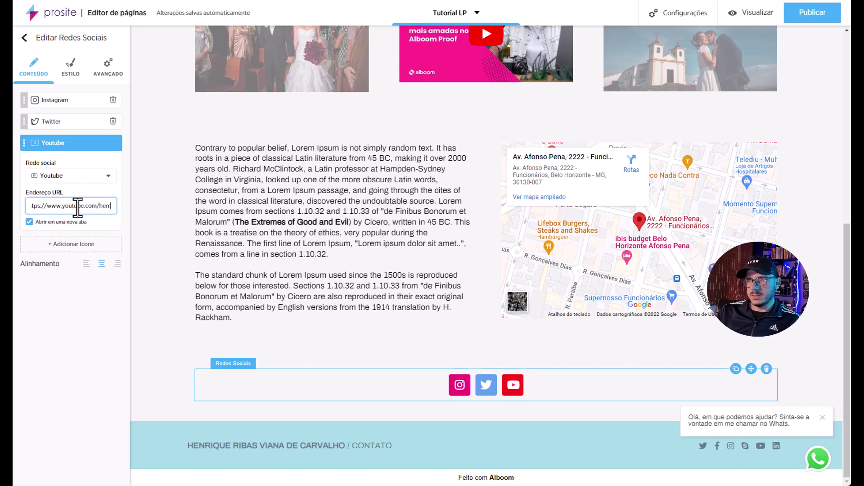
key("BackSpace")
key("BackSpace")
key("BackSpace")
key("BackSpace")
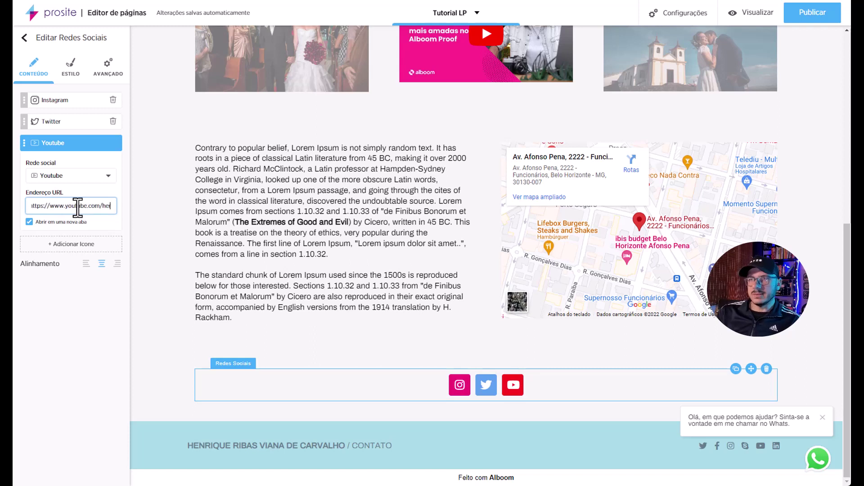
type("nriqueribas")
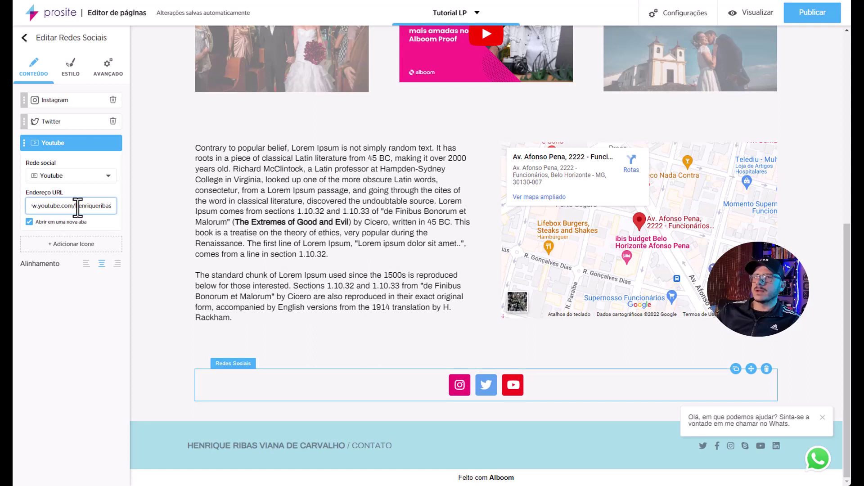
left_click(71, 295)
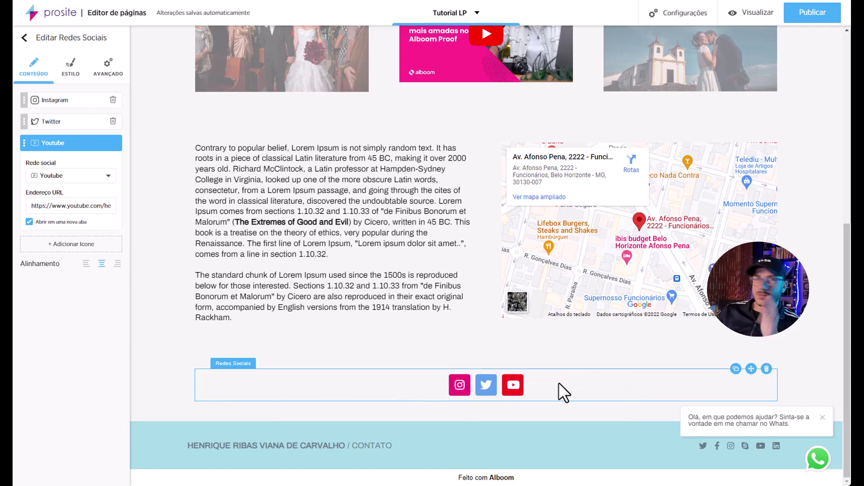
left_click(747, 13)
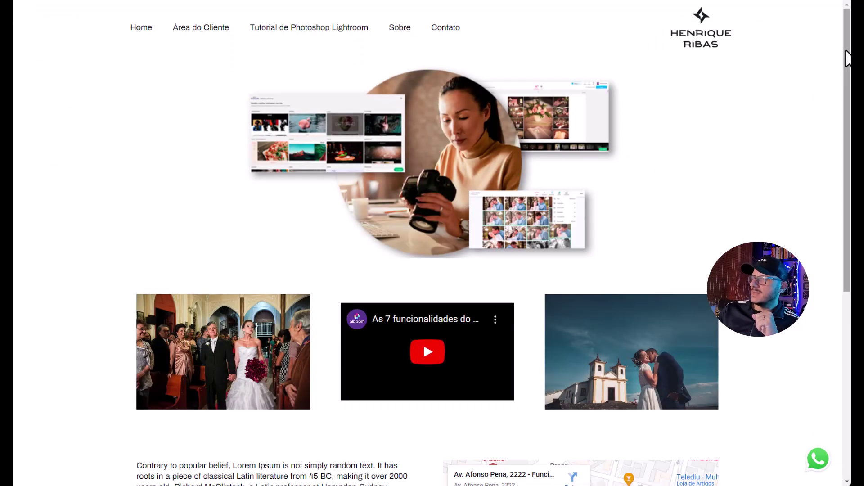
scroll(842, 84, "down", 1)
left_click_drag(841, 85, 839, 37)
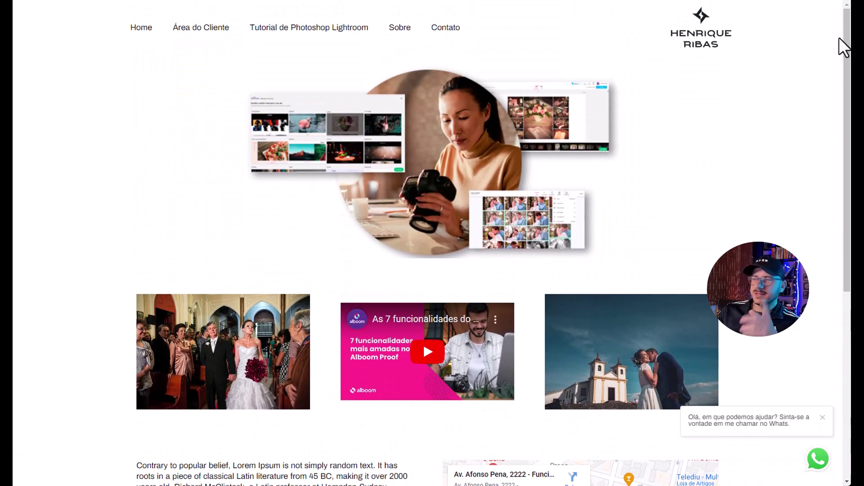
key("ctrl+w")
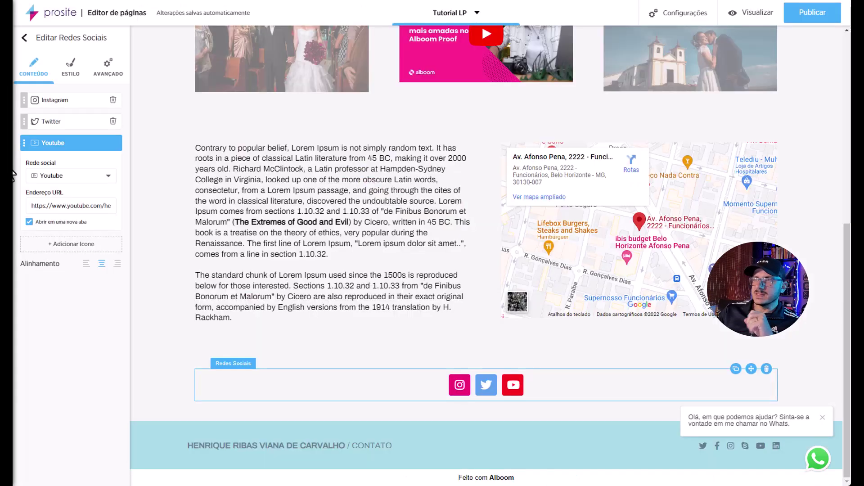
scroll(311, 251, "up", 8)
scroll(310, 251, "down", 3)
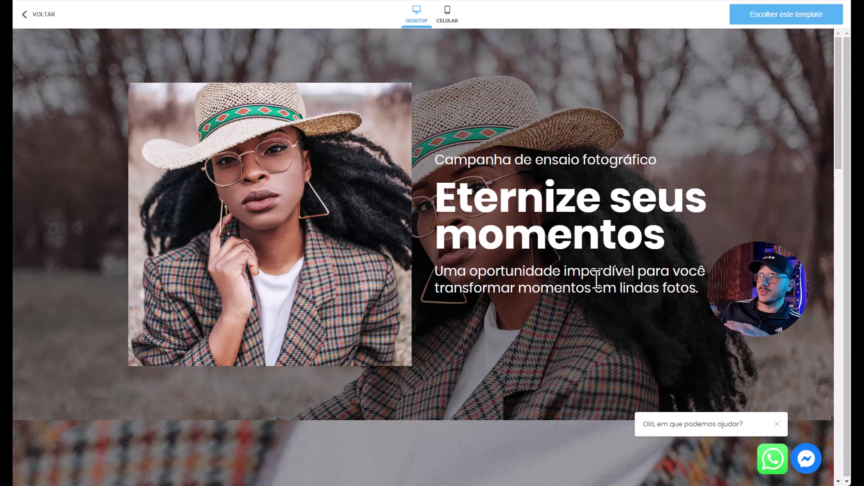
left_click_drag(837, 85, 846, 203)
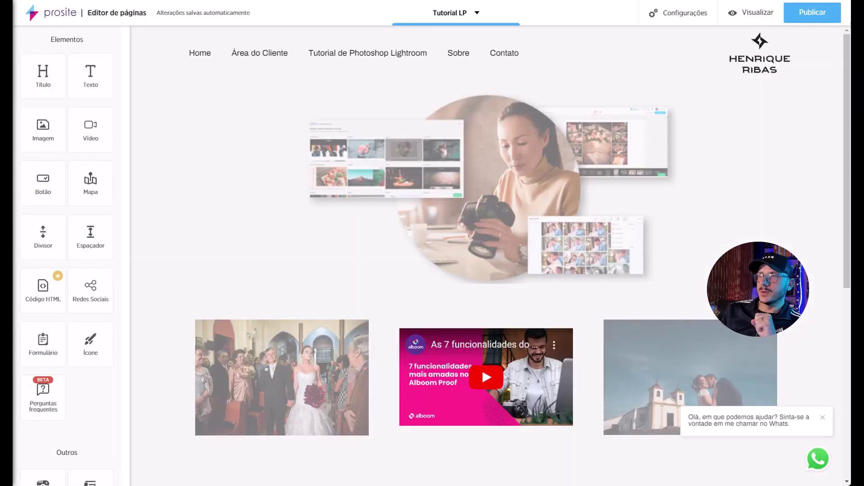
scroll(322, 200, "down", 5)
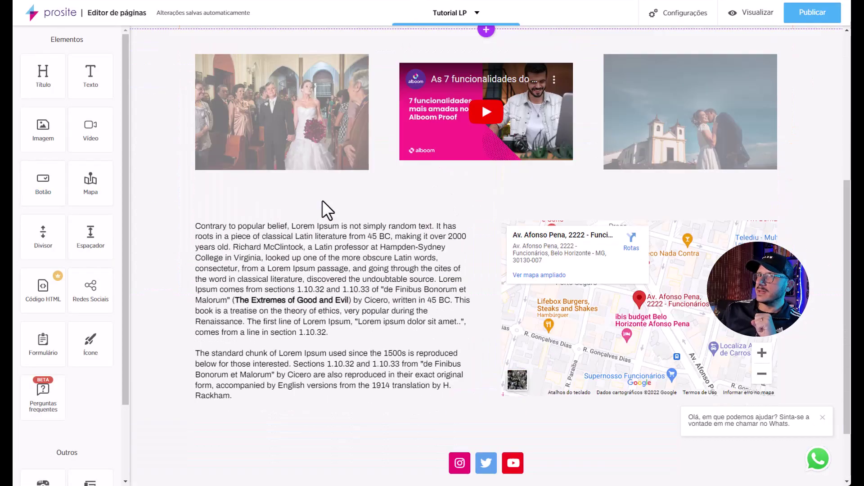
Add a new section below the gallery with an image block showing the ninja illustration from the cloud.
scroll(322, 199, "up", 3)
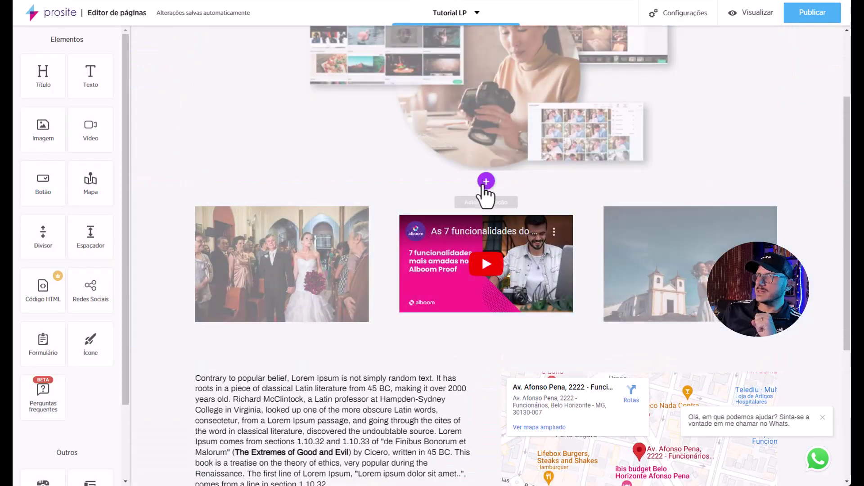
left_click(486, 349)
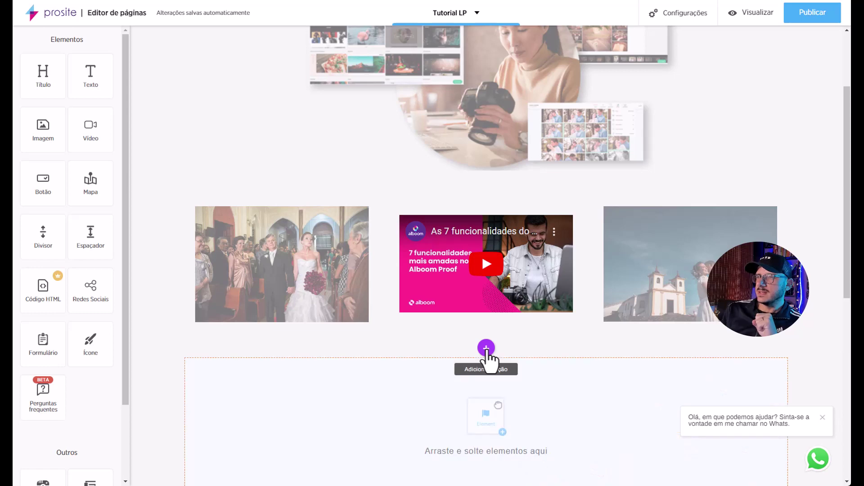
scroll(423, 330, "down", 5)
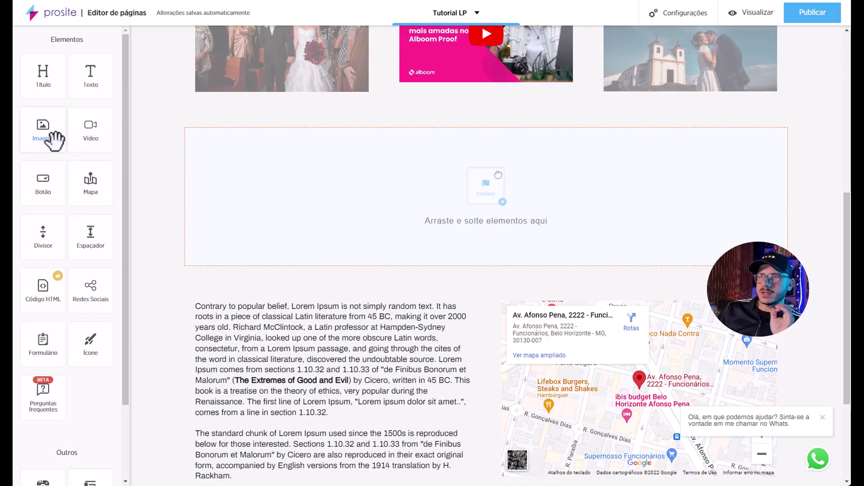
left_click_drag(54, 139, 239, 187)
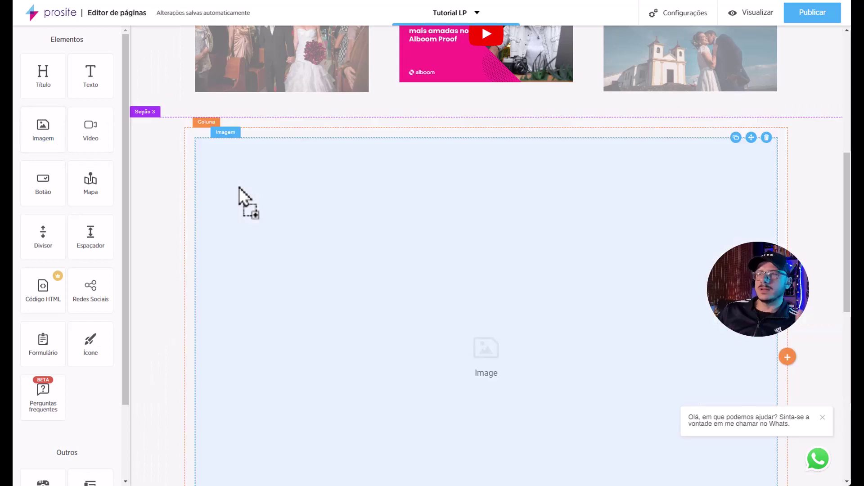
left_click(239, 187)
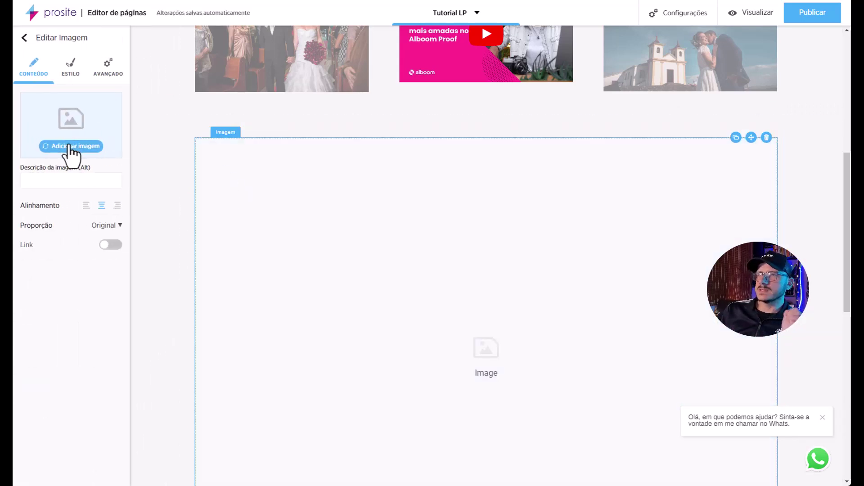
left_click(96, 151)
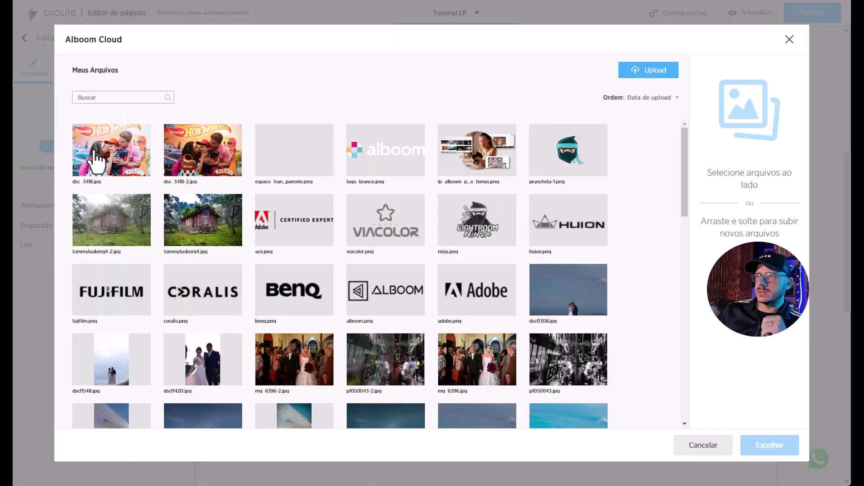
scroll(392, 292, "down", 3)
scroll(395, 295, "down", 5)
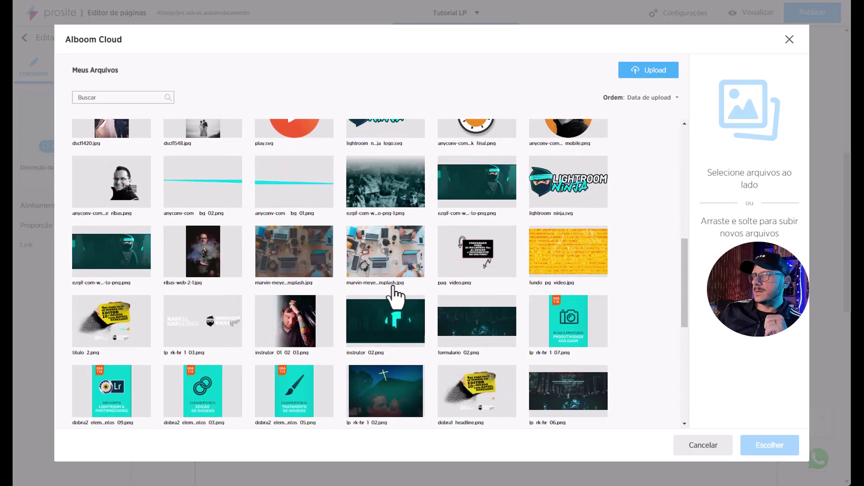
left_click(463, 193)
left_click(753, 440)
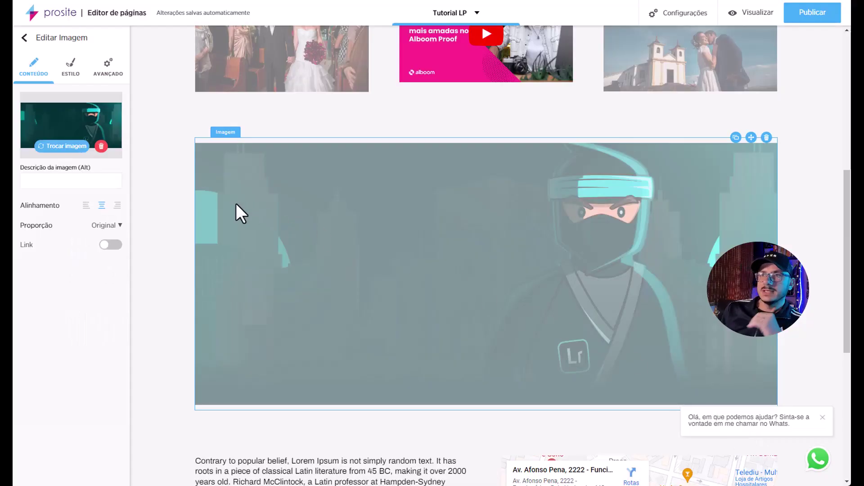
Keep the image's original proportions and set its Tamanho to 90%.
left_click(119, 225)
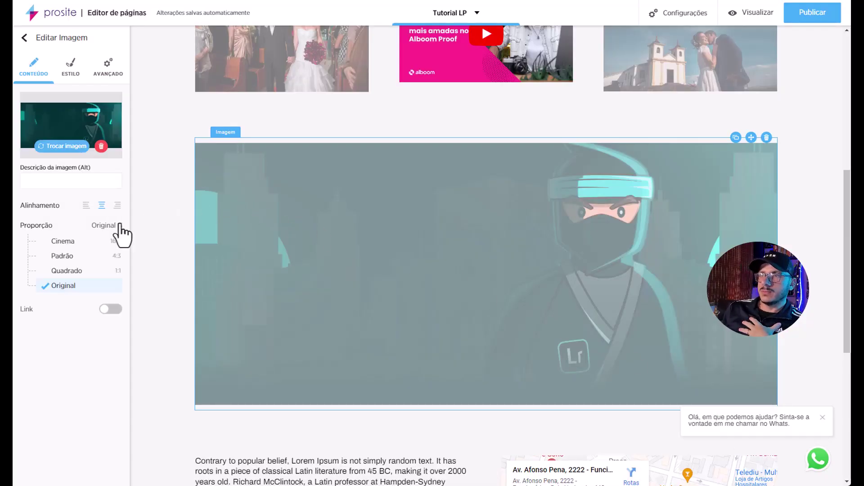
left_click(86, 241)
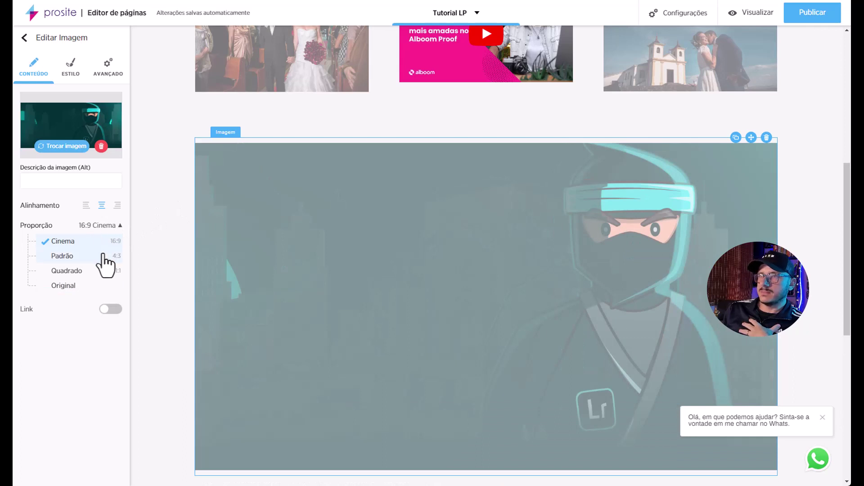
left_click(103, 256)
left_click(99, 271)
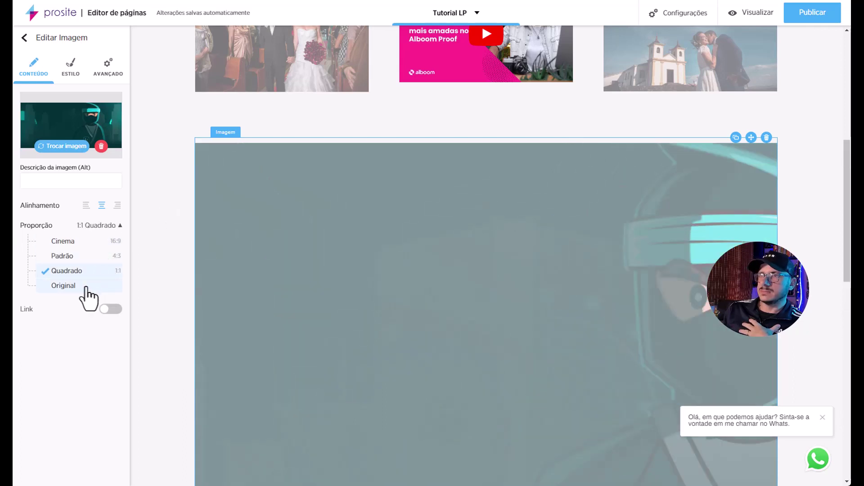
left_click(85, 287)
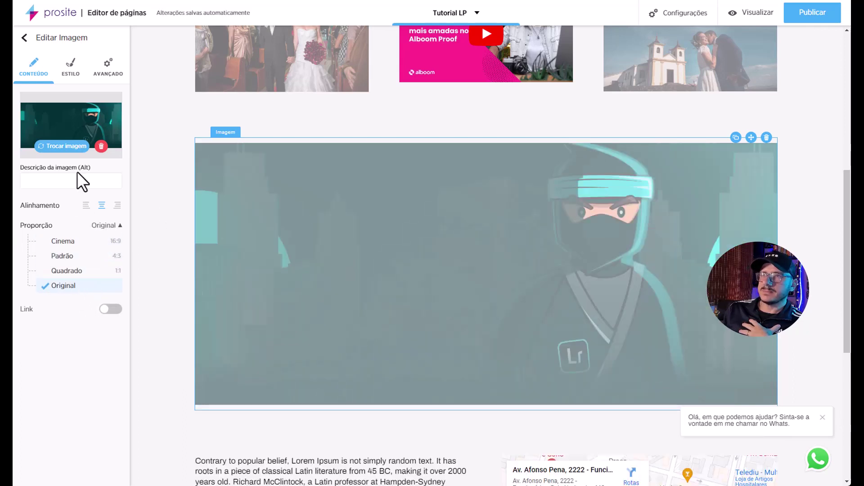
left_click(108, 67)
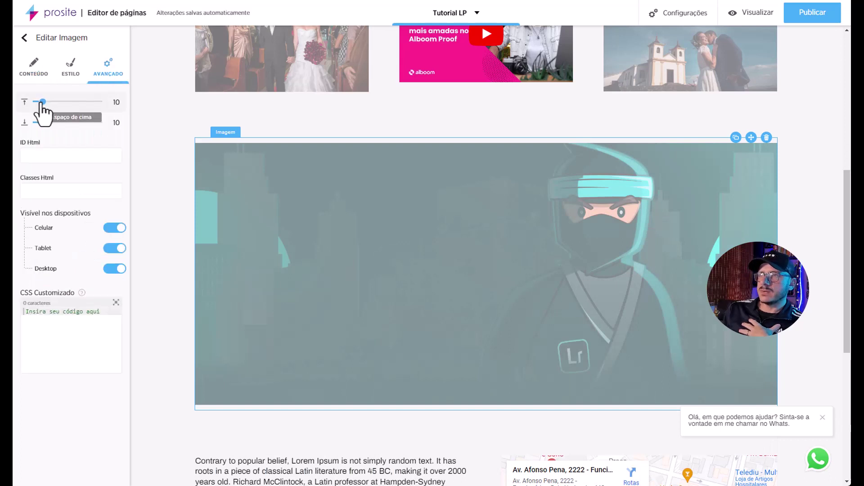
left_click(68, 69)
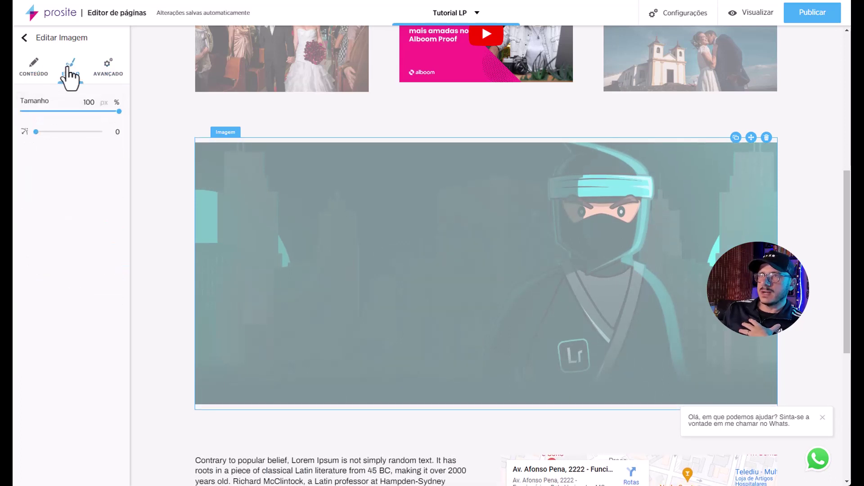
left_click_drag(118, 111, 108, 112)
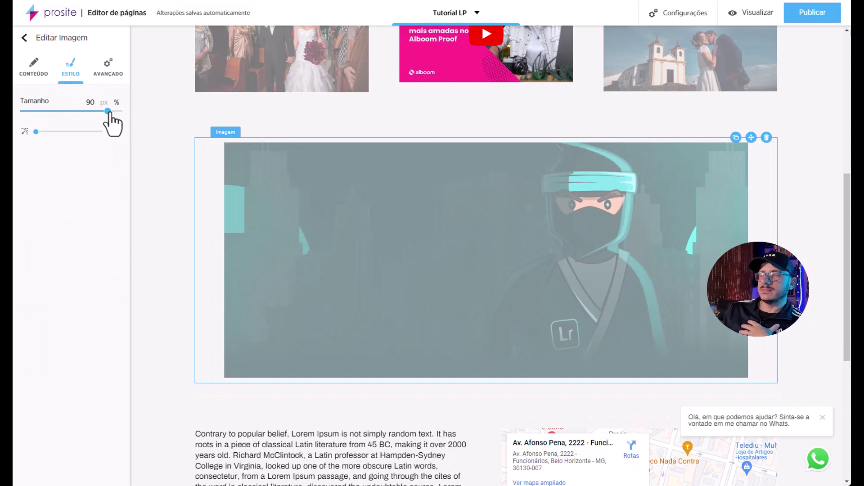
left_click(33, 66)
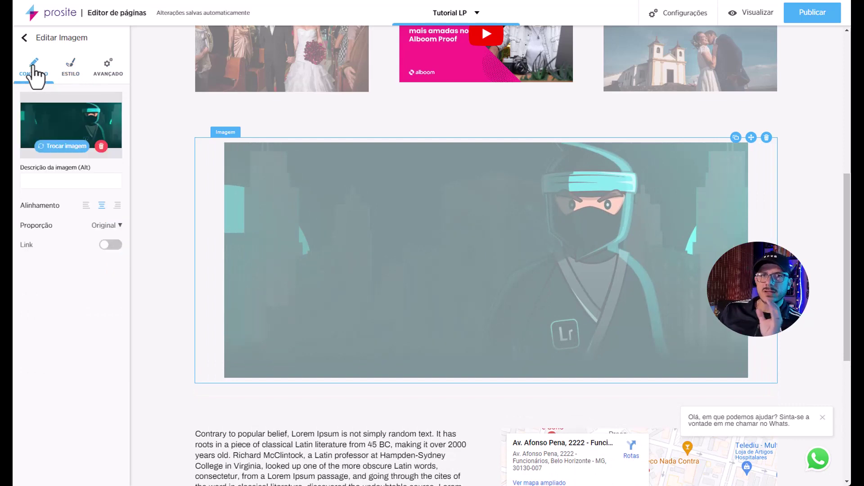
Delete the ninja image block and set Seção 3's Modo to Completo.
left_click(767, 137)
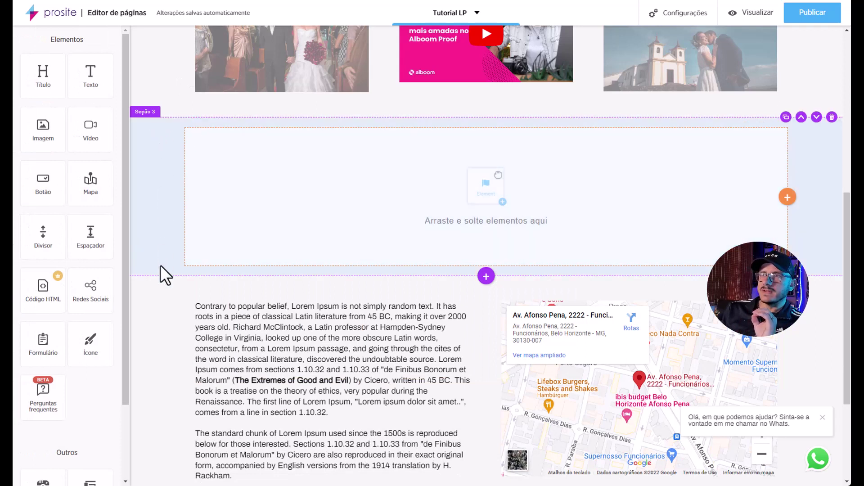
left_click(142, 129)
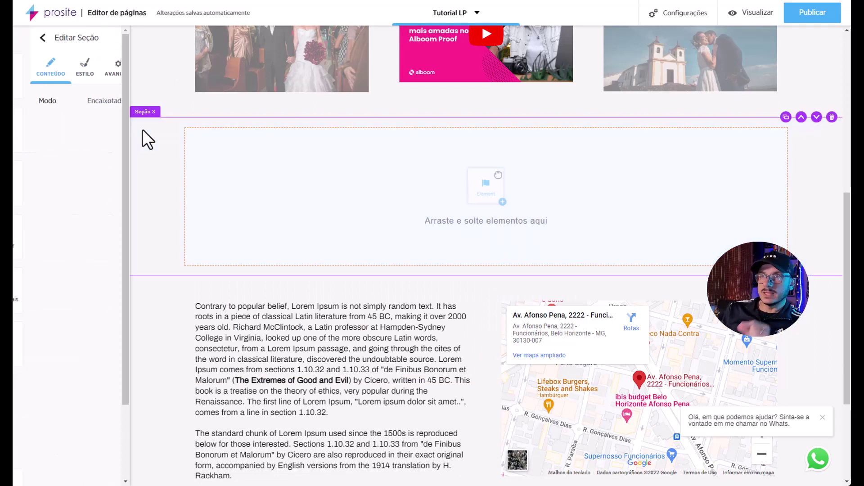
left_click(99, 102)
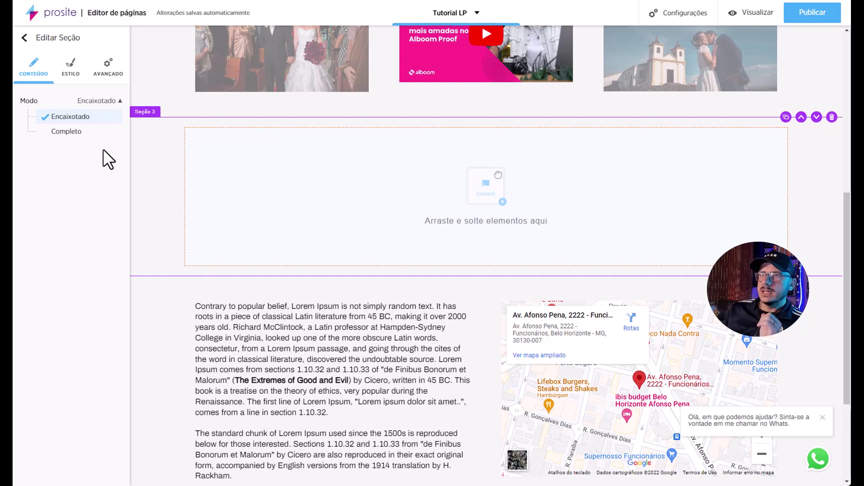
left_click(67, 131)
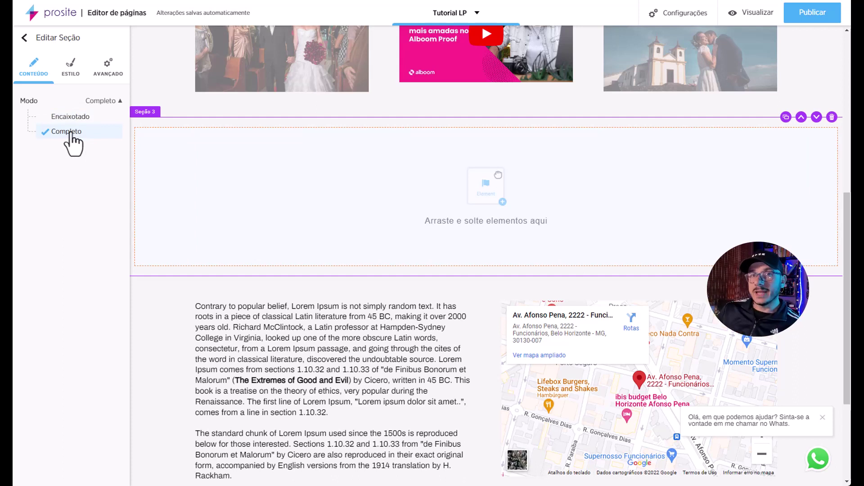
Set the ninja PNG from Alboom Cloud as Seção 3's background image.
left_click(71, 85)
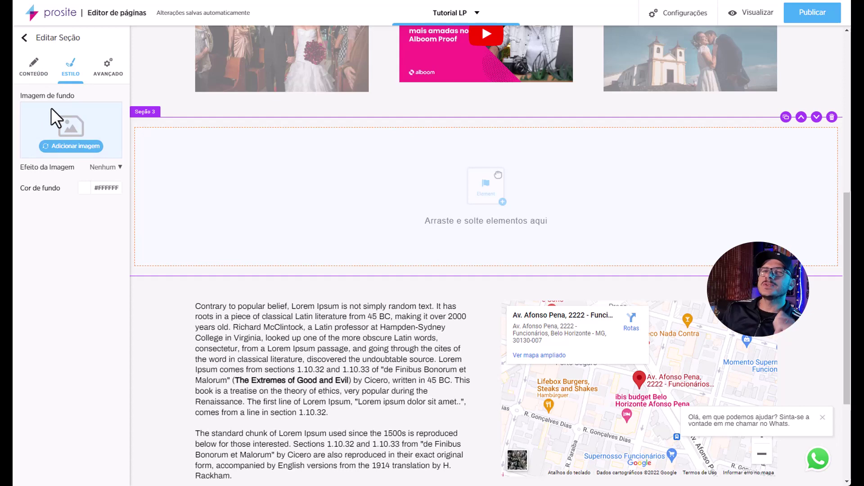
left_click(65, 146)
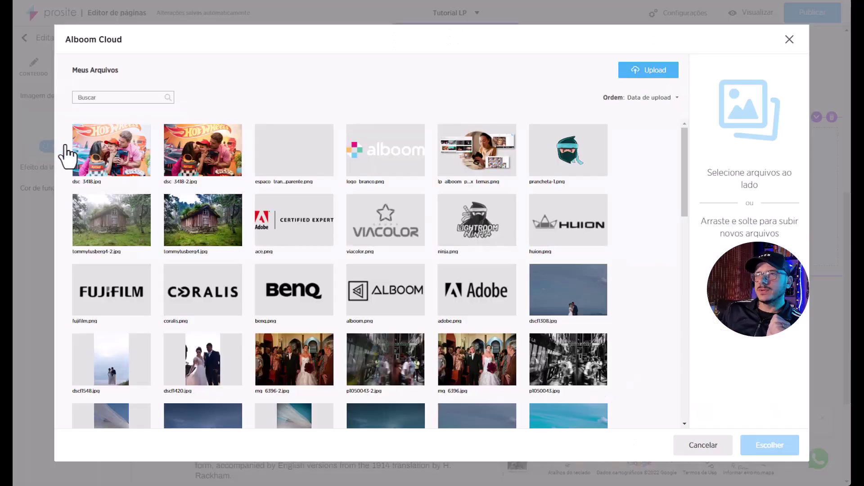
scroll(396, 311, "down", 6)
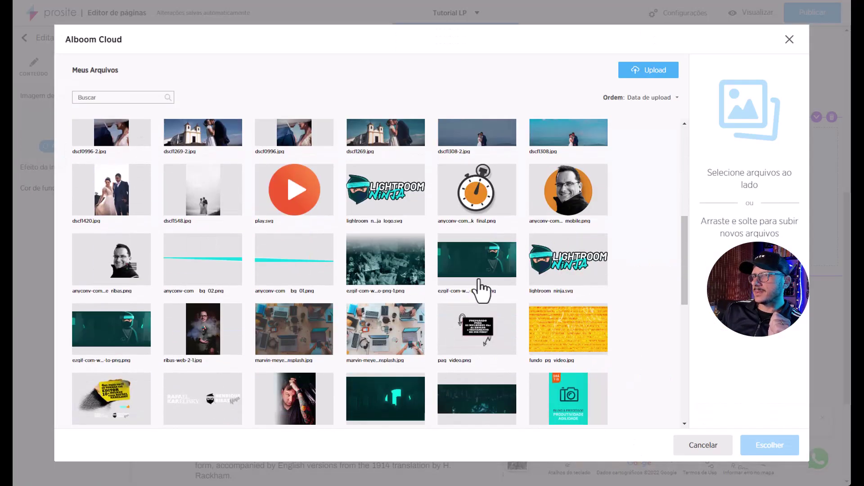
left_click(478, 279)
left_click(767, 448)
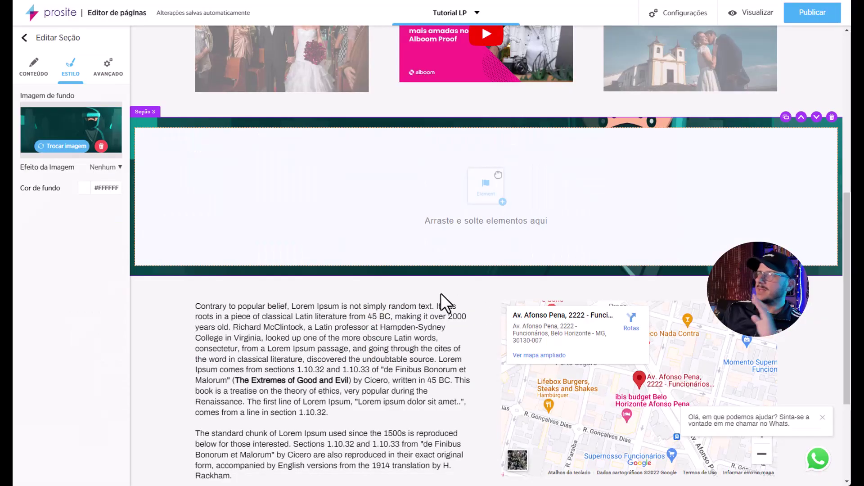
left_click(754, 13)
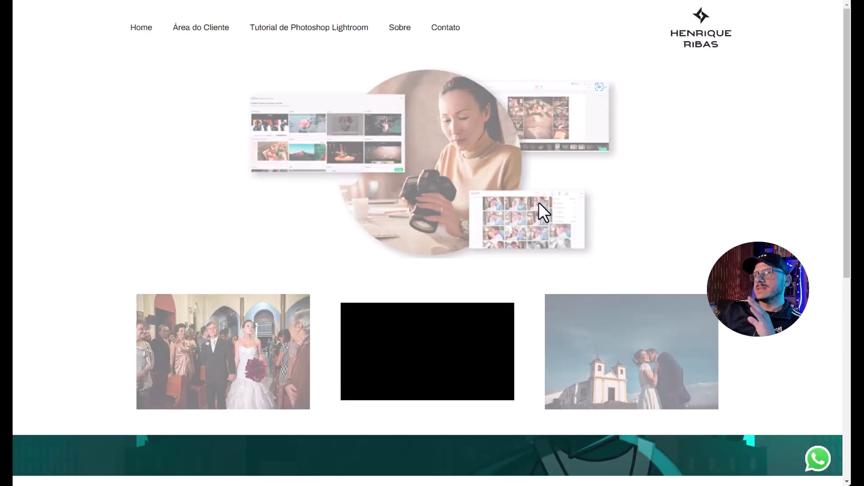
scroll(545, 202, "down", 5)
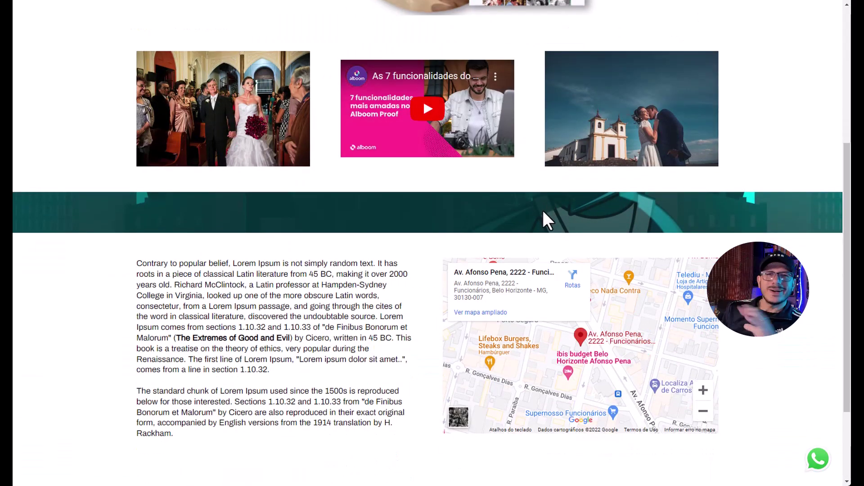
scroll(543, 210, "up", 5)
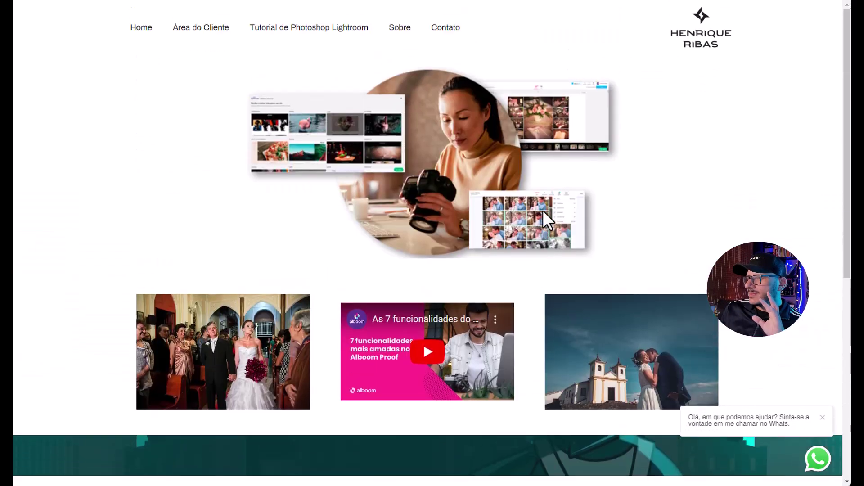
left_click(21, 144)
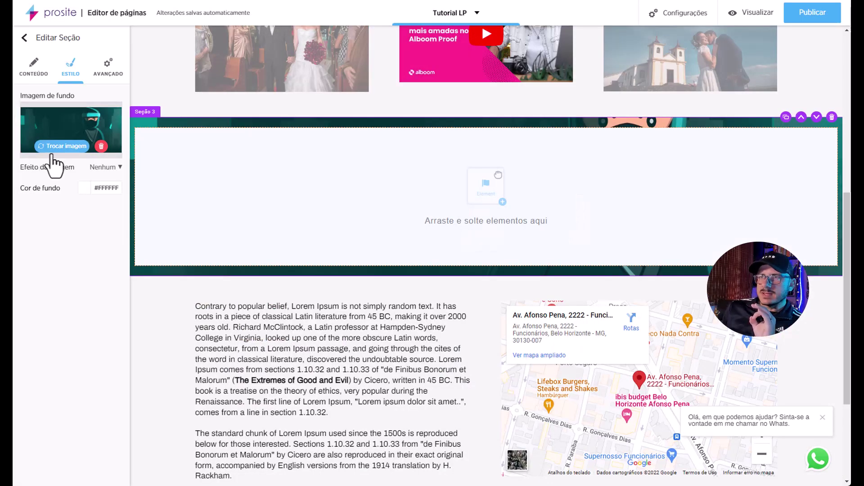
Raise Seção 3's vertical spacing from 20 to 107 px and preview the taller band.
left_click(108, 77)
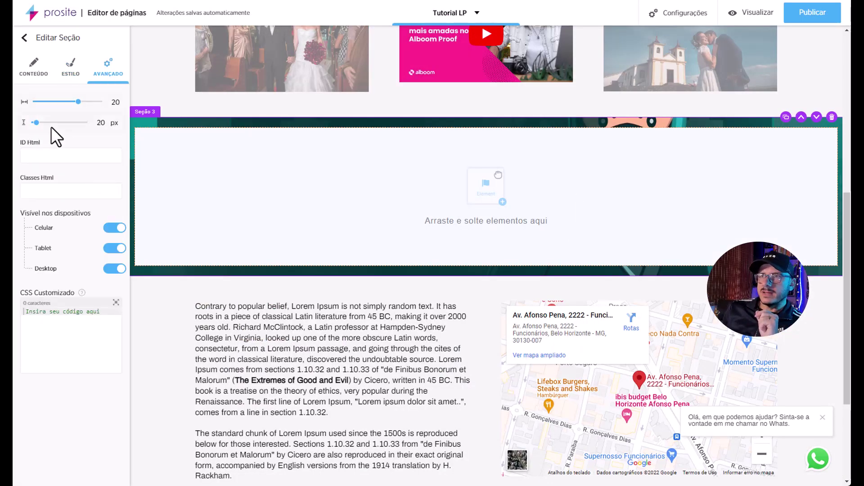
left_click_drag(37, 125, 46, 125)
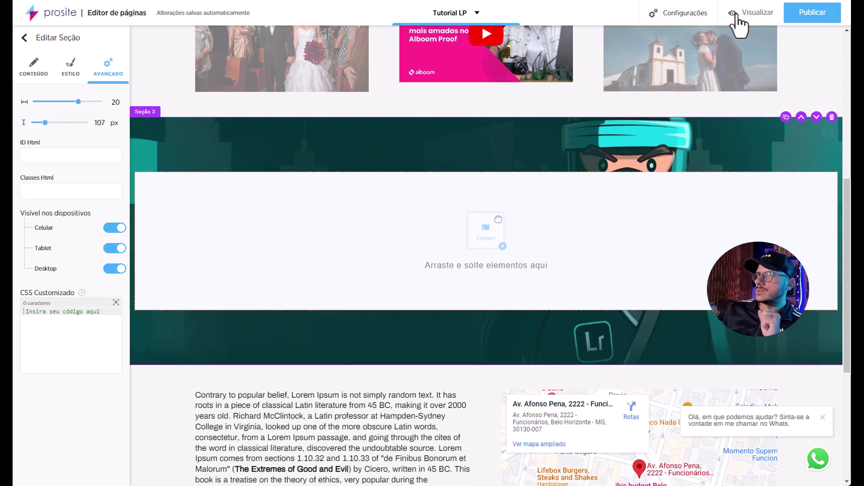
left_click(739, 18)
scroll(588, 252, "down", 8)
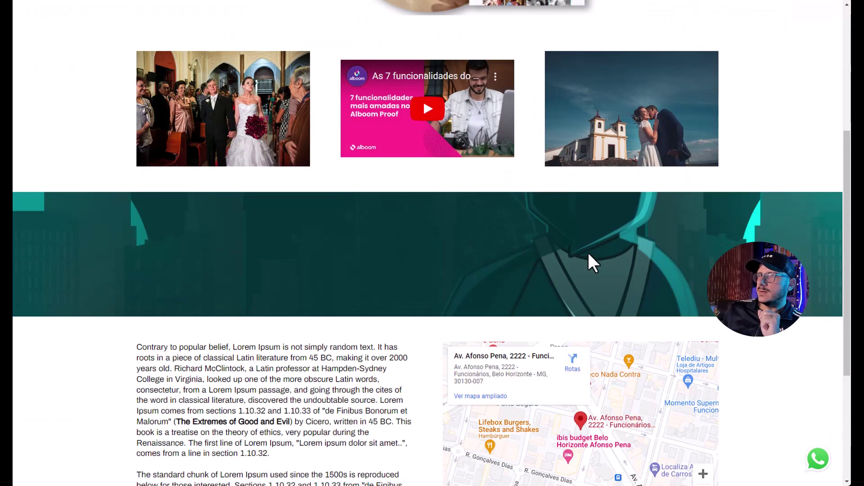
scroll(588, 252, "down", 2)
scroll(588, 252, "up", 8)
scroll(588, 252, "down", 2)
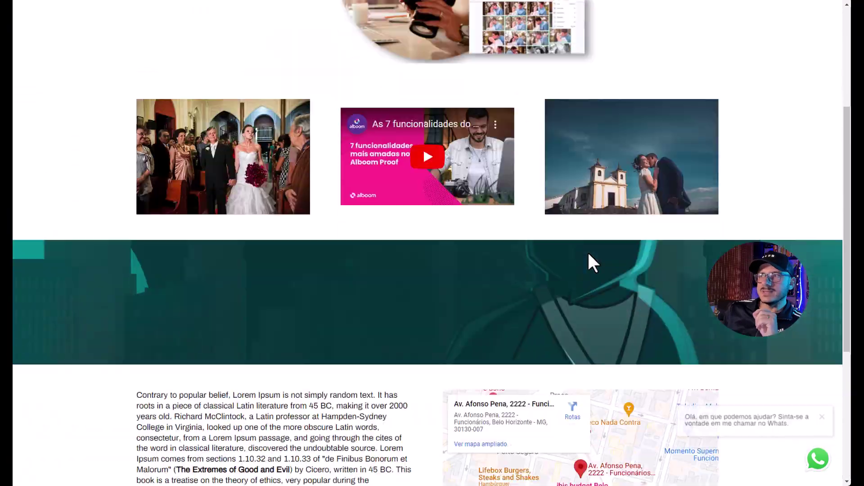
left_click(14, 167)
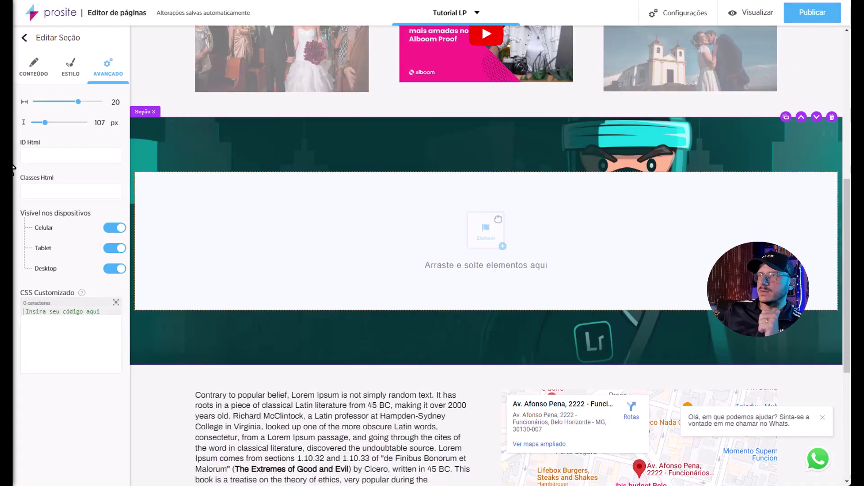
Set the section background's Efeito da Imagem to Parallax.
left_click(71, 81)
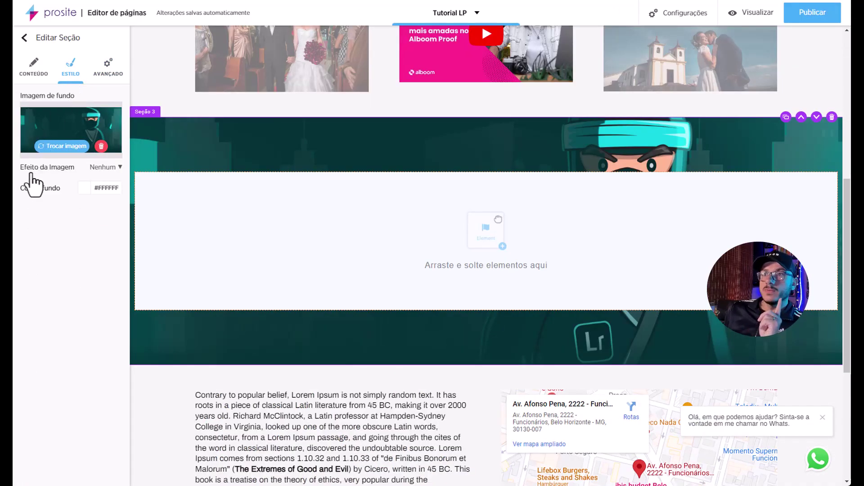
left_click(107, 169)
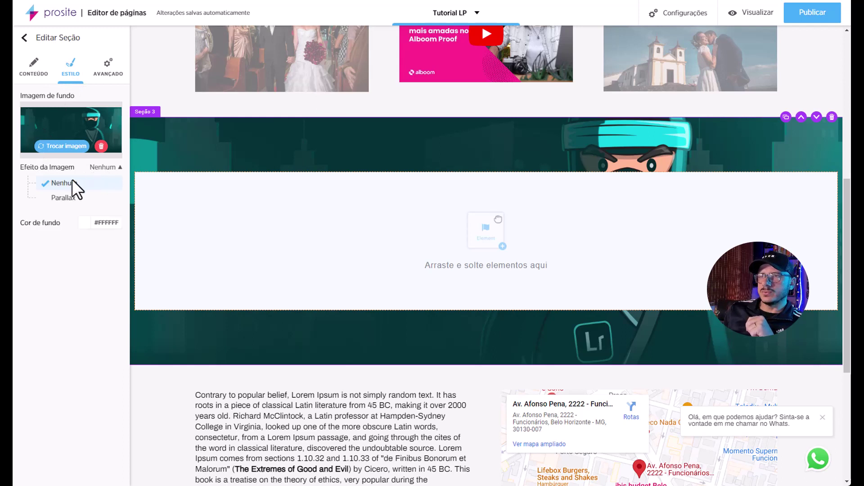
left_click(62, 200)
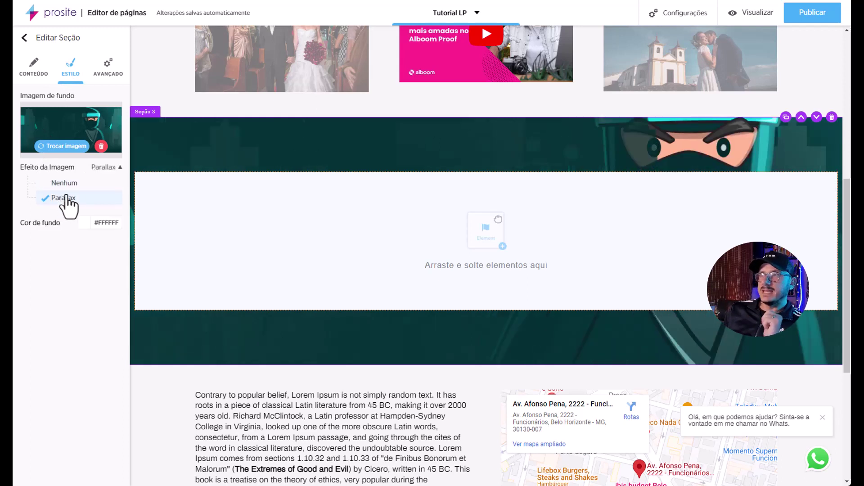
Preview the page to check the parallax ninja band, then return to editing.
left_click(758, 16)
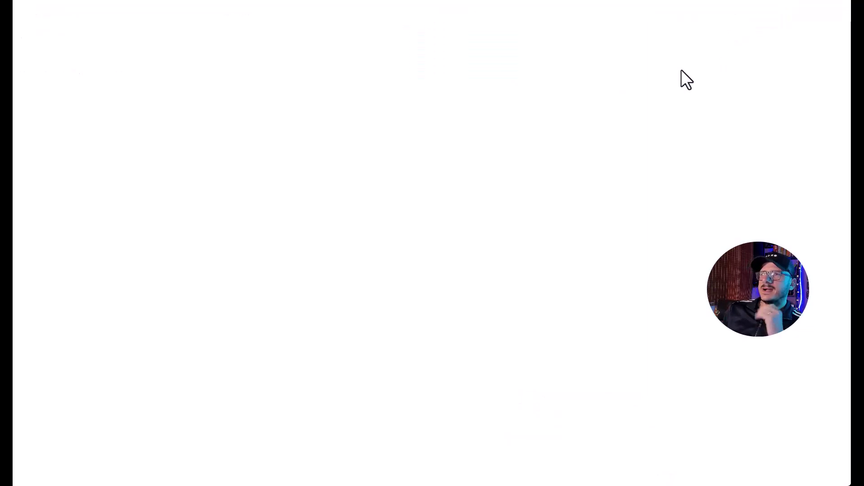
scroll(743, 141, "down", 10)
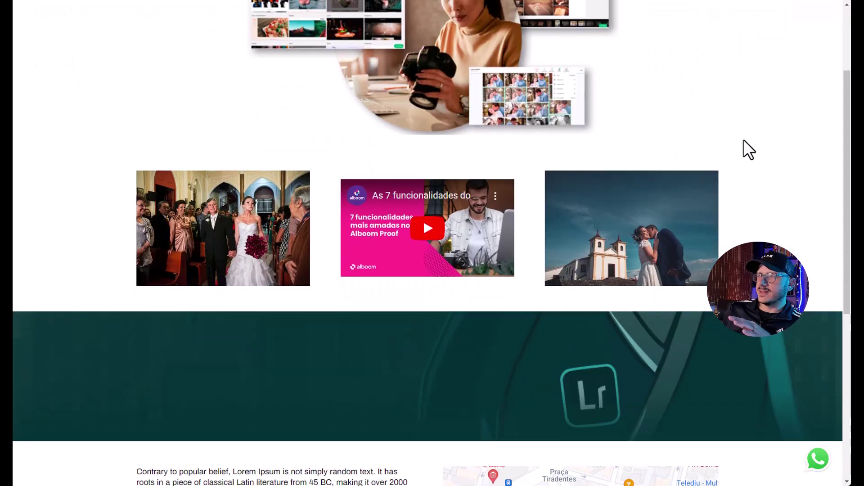
scroll(744, 141, "up", 10)
scroll(744, 141, "down", 10)
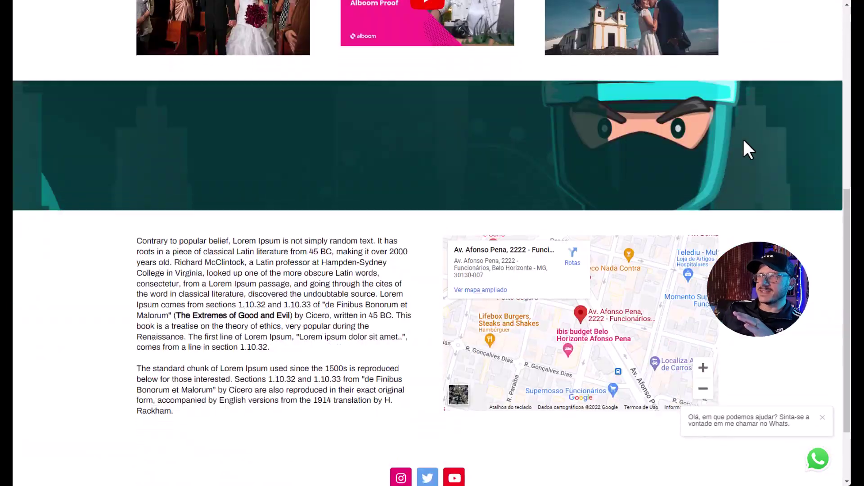
scroll(744, 140, "up", 5)
scroll(743, 139, "up", 4)
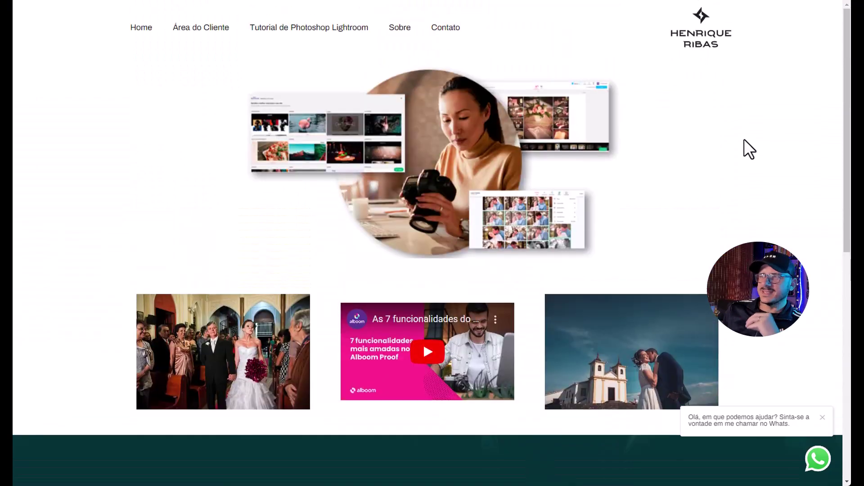
scroll(744, 139, "down", 9)
scroll(744, 139, "up", 8)
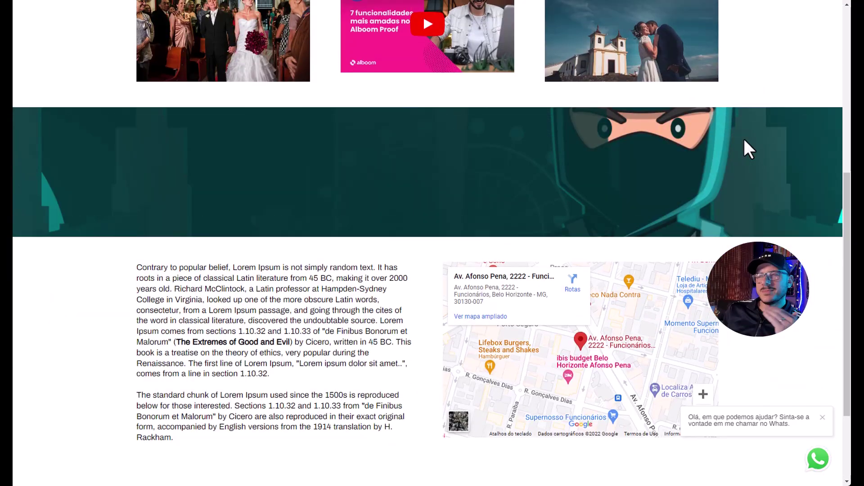
scroll(744, 139, "down", 6)
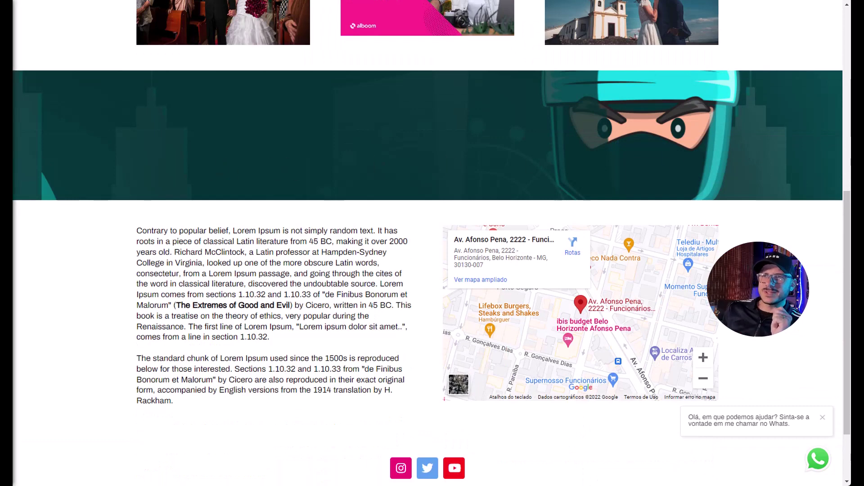
left_click(15, 163)
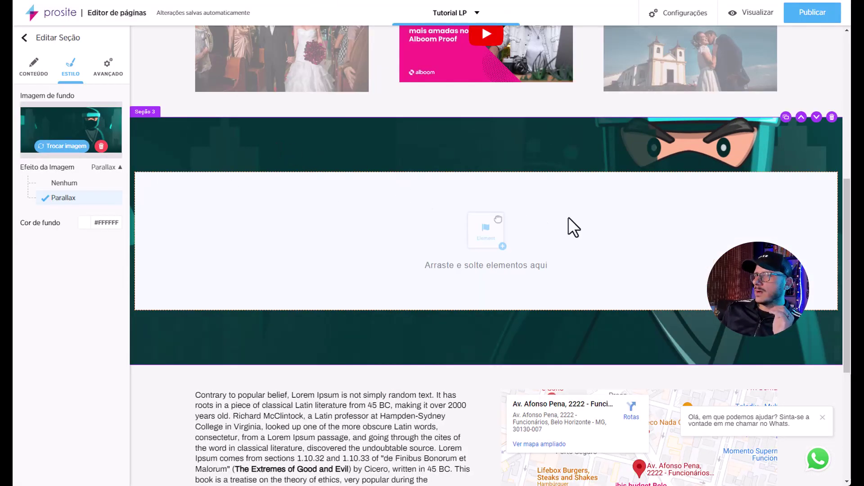
Give Seção 3 a second column and place a text element in the left column.
left_click(444, 219)
left_click(825, 243)
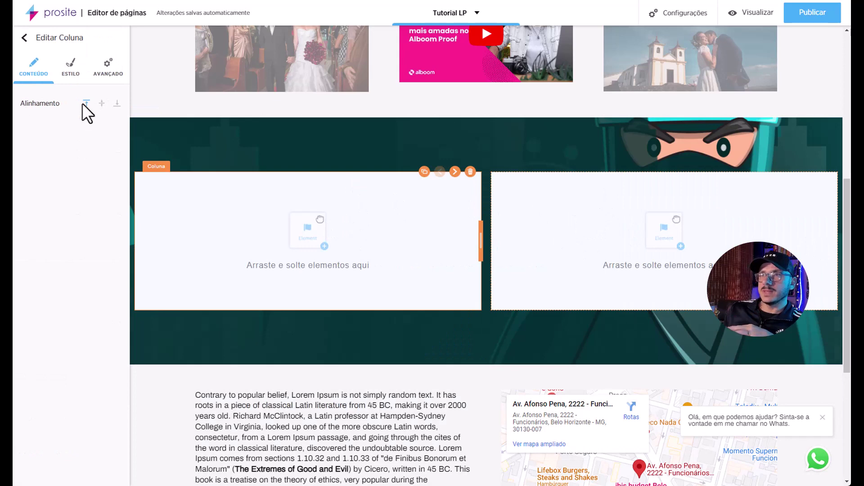
left_click(25, 38)
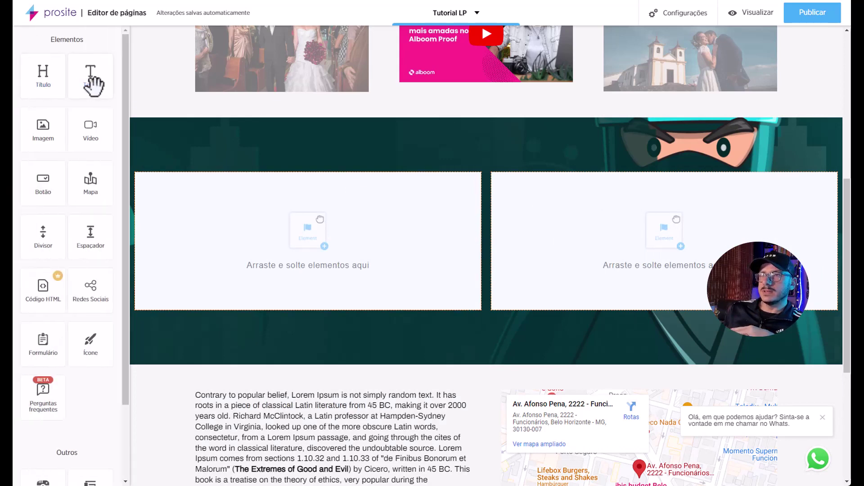
left_click_drag(91, 77, 261, 242)
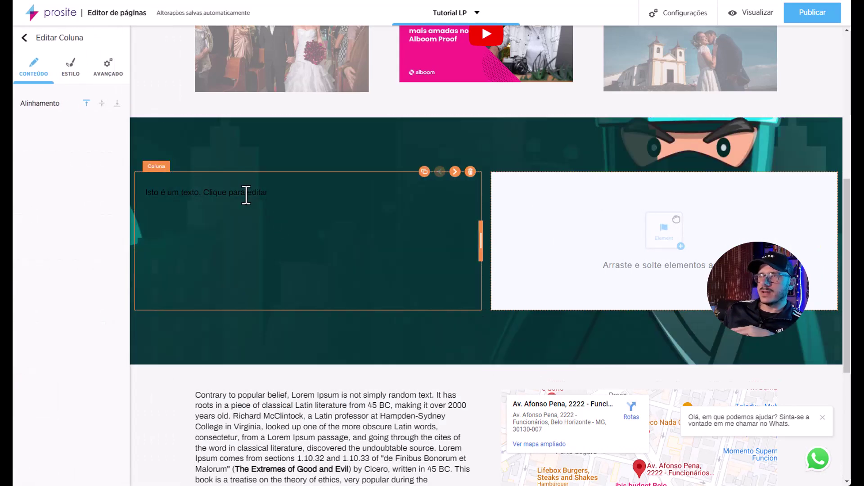
Make the placeholder text white, size 22, bold and centre-aligned.
left_click(244, 194)
left_click_drag(268, 193, 149, 192)
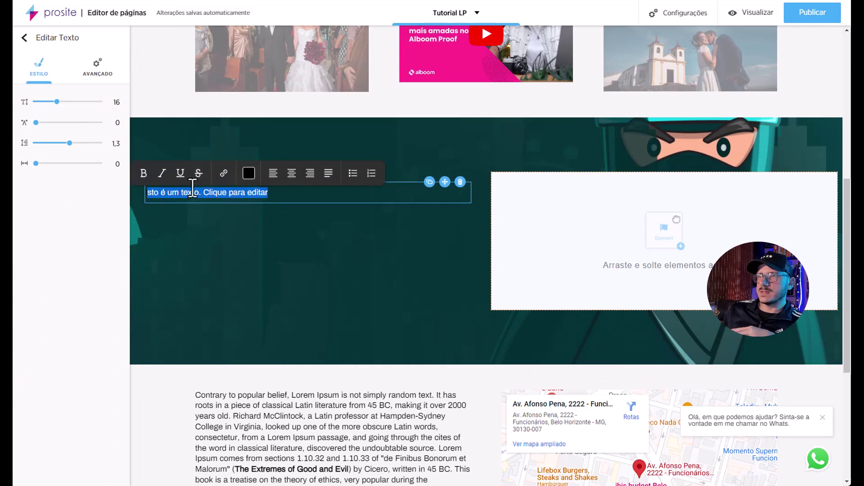
left_click(249, 174)
left_click_drag(215, 201, 204, 192)
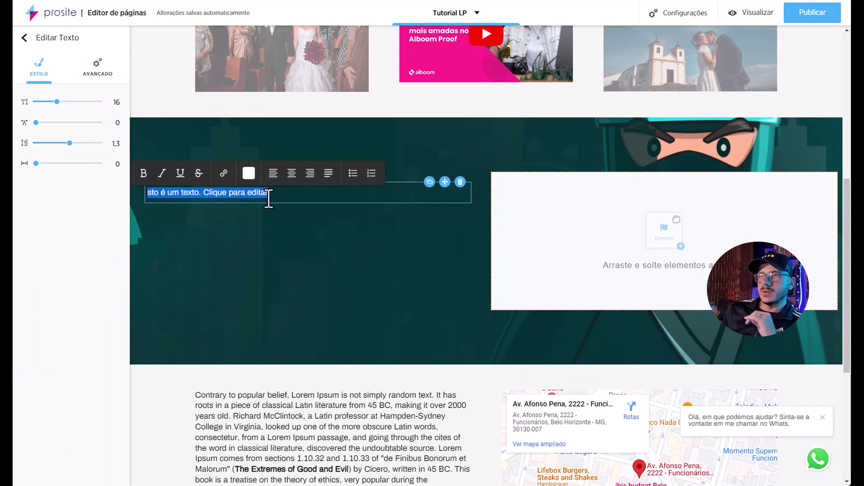
left_click_drag(61, 101, 73, 102)
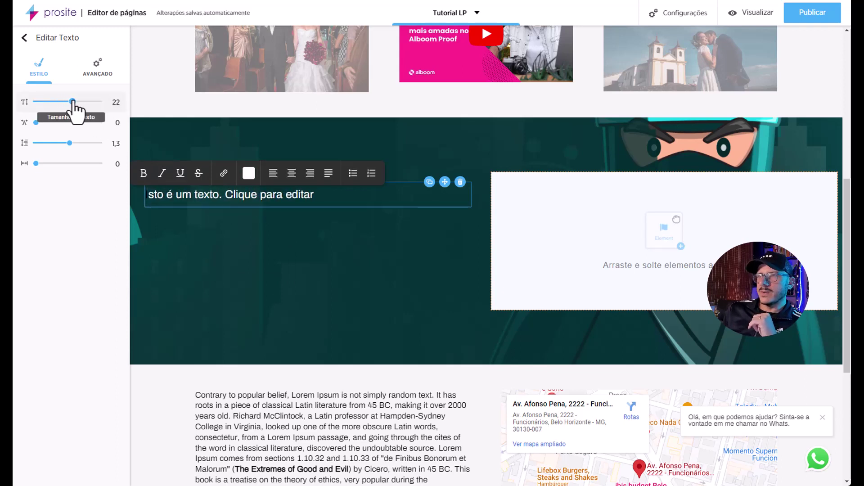
triple_click(195, 200)
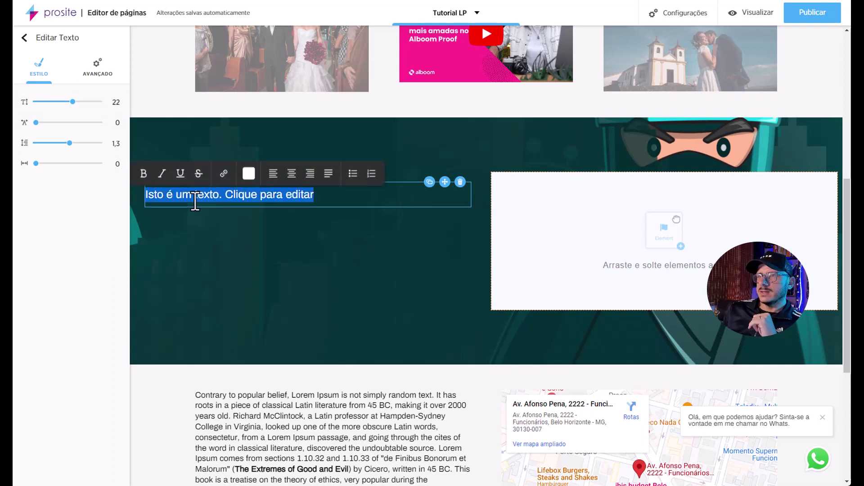
left_click(143, 175)
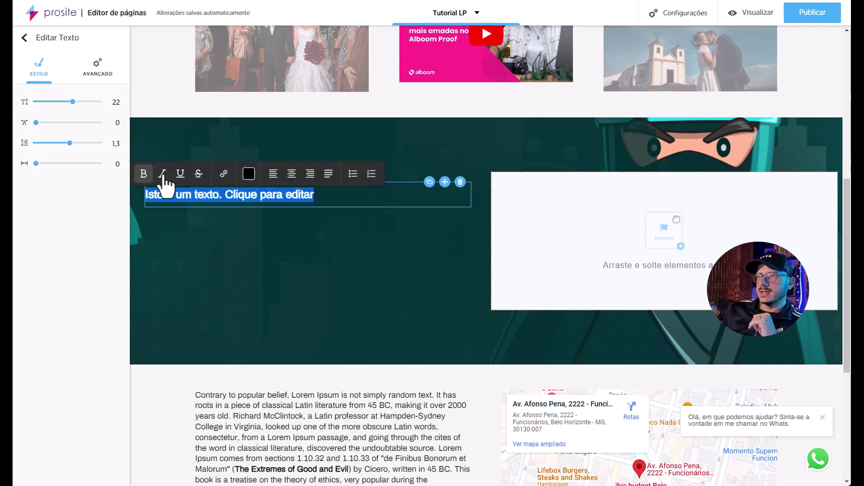
left_click(291, 176)
Replace the placeholder with 'Venha participar do meu Workshop' / 'de LIGHTROOM AVANÇADO' on two lines.
double_click(291, 195)
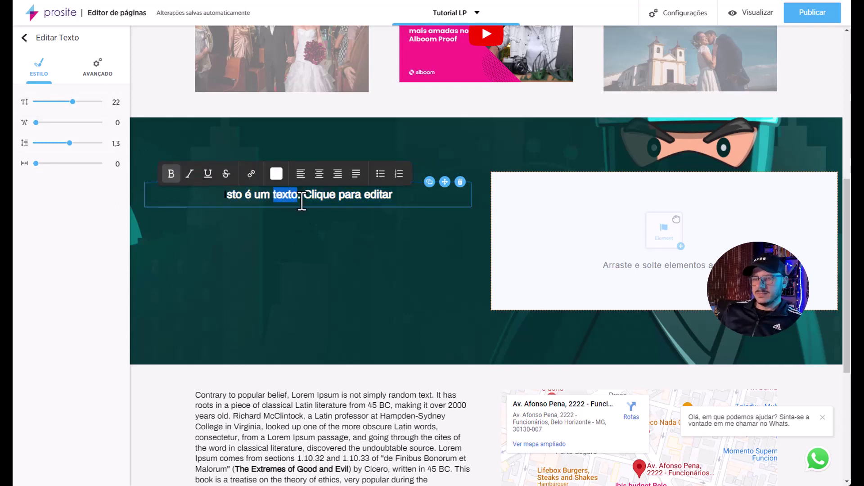
triple_click(301, 202)
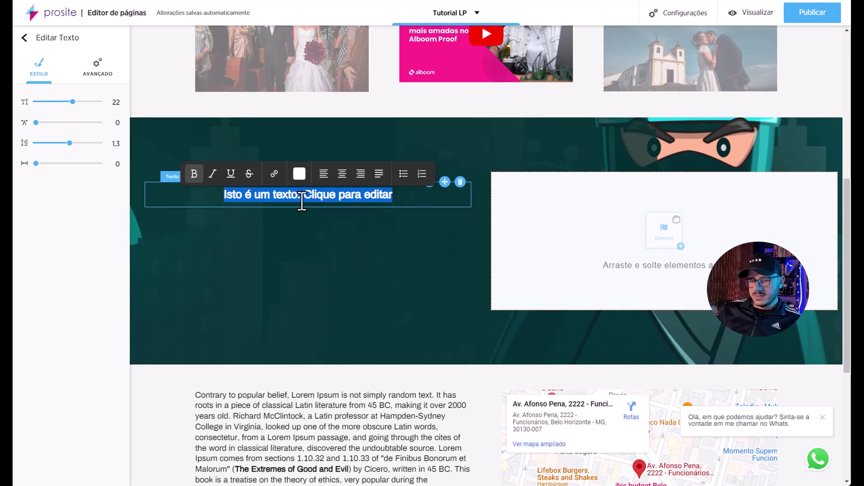
key("BackSpace")
type("Venha par")
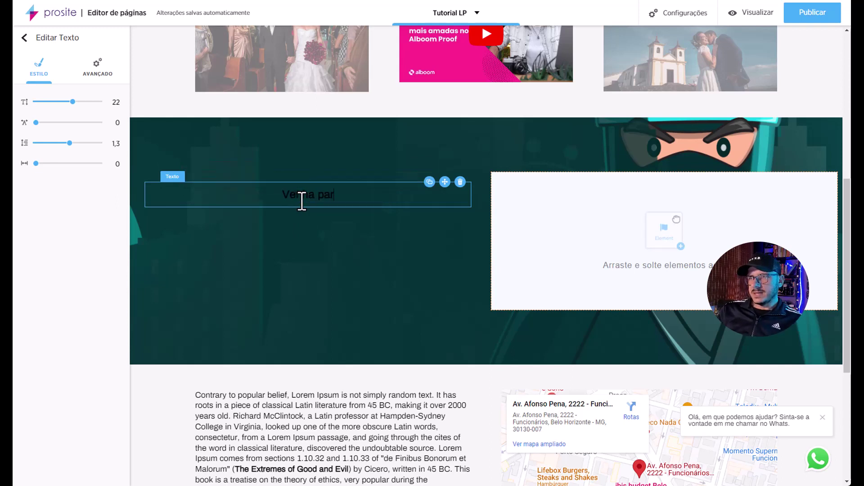
type("ticipar do eu")
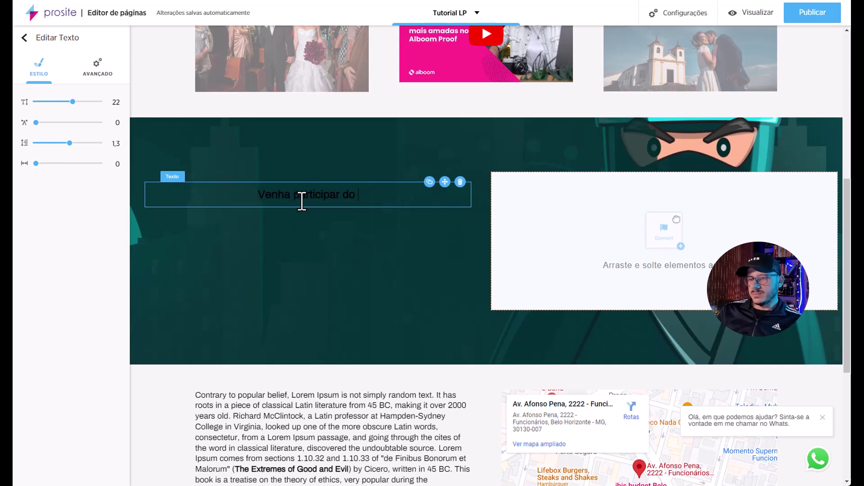
key("BackSpace")
key("BackSpace")
type("me")
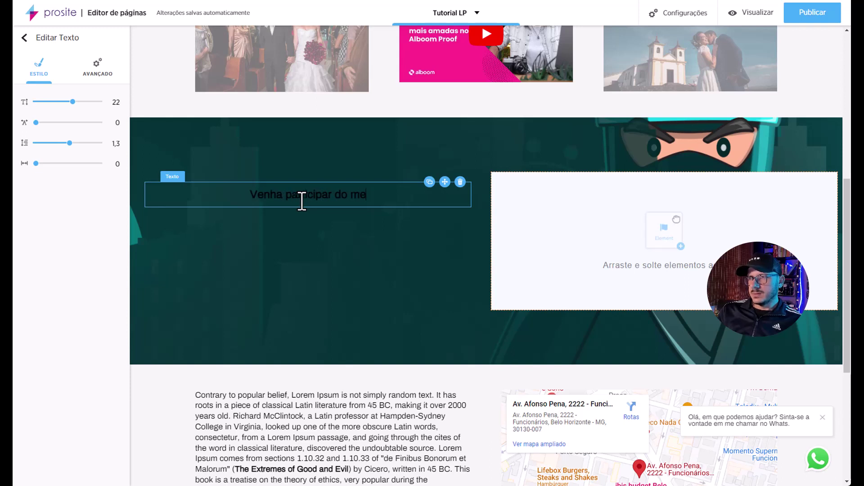
type("u Workshop")
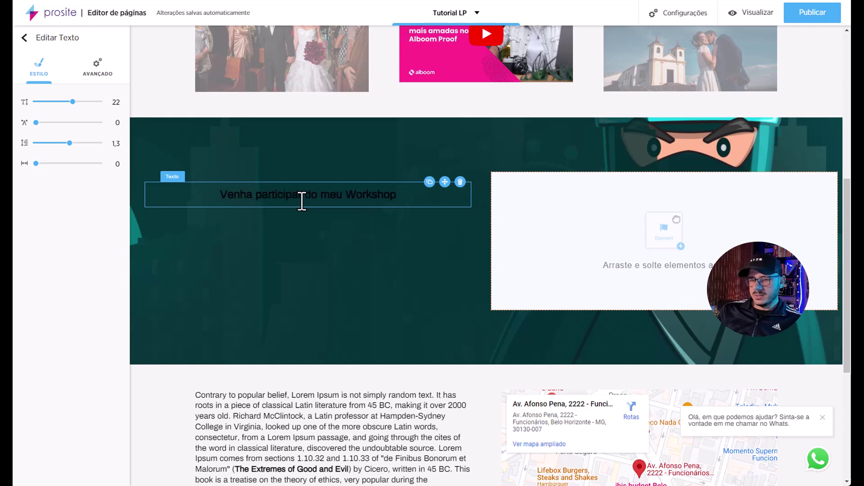
key("Return")
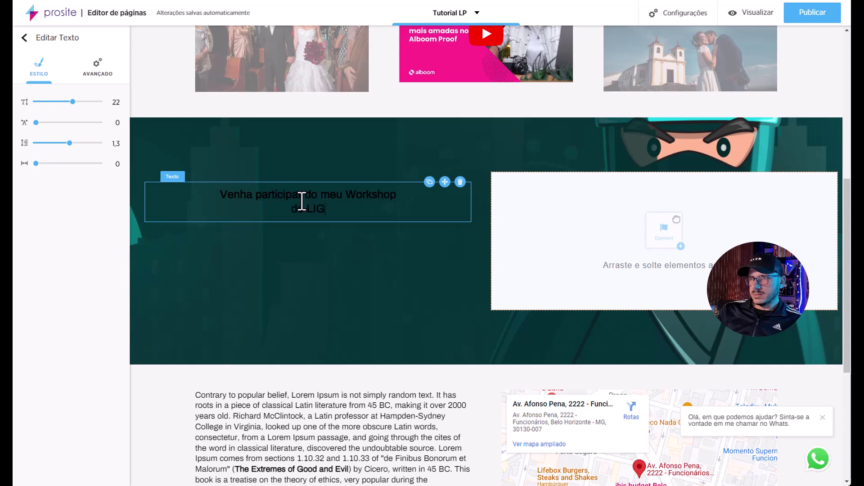
type("de LIGHTROOM AVANÇADO")
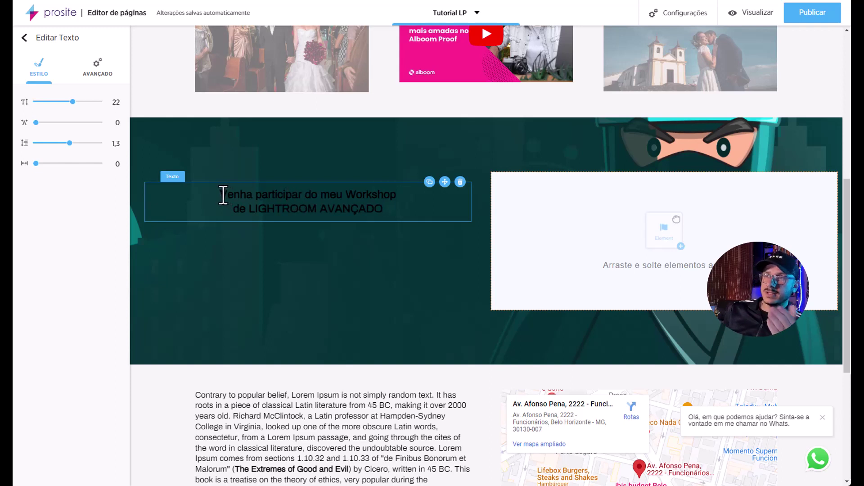
Set the whole two-line headline's colour to white.
left_click_drag(223, 195, 385, 209)
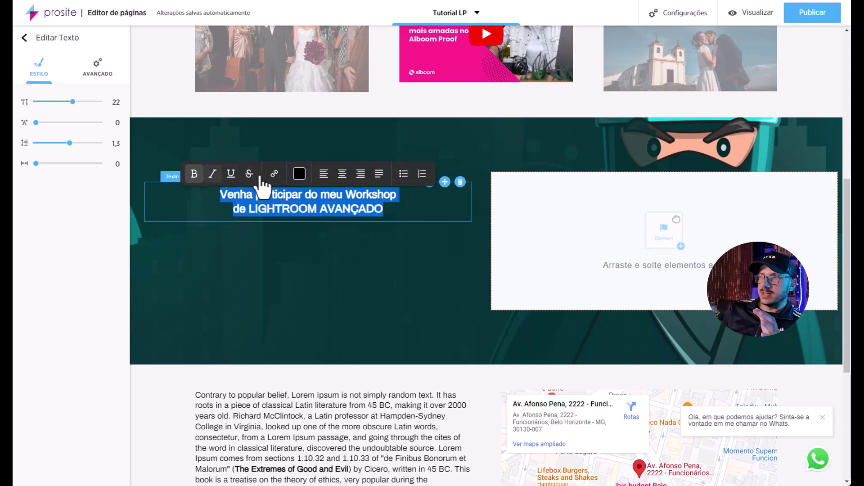
left_click(300, 173)
left_click_drag(253, 189, 254, 188)
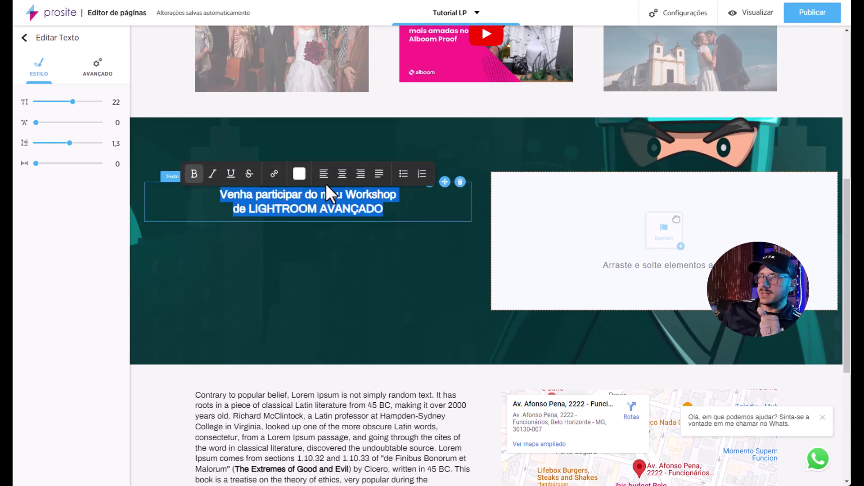
left_click(345, 230)
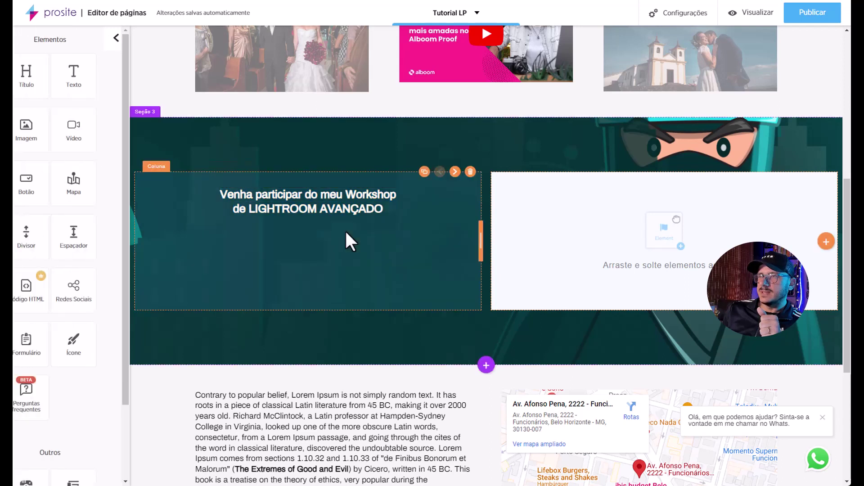
Give the workshop headline block a top spacing of 76 to push it lower.
left_click(305, 199)
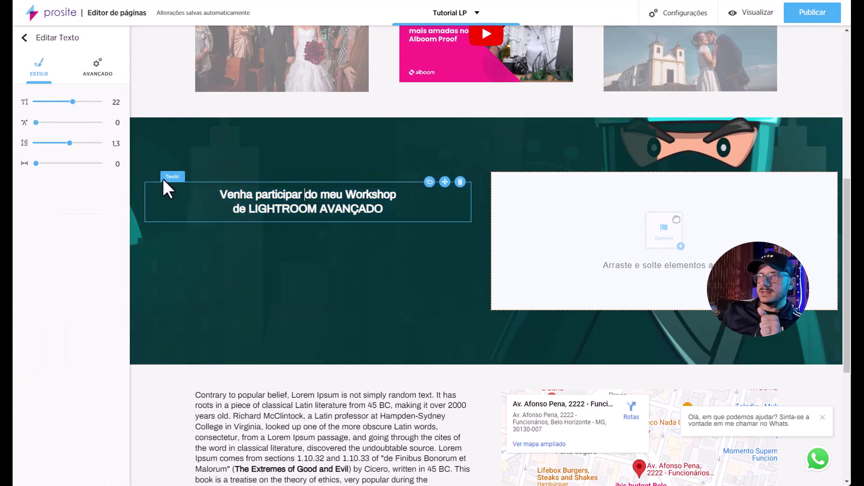
left_click(99, 72)
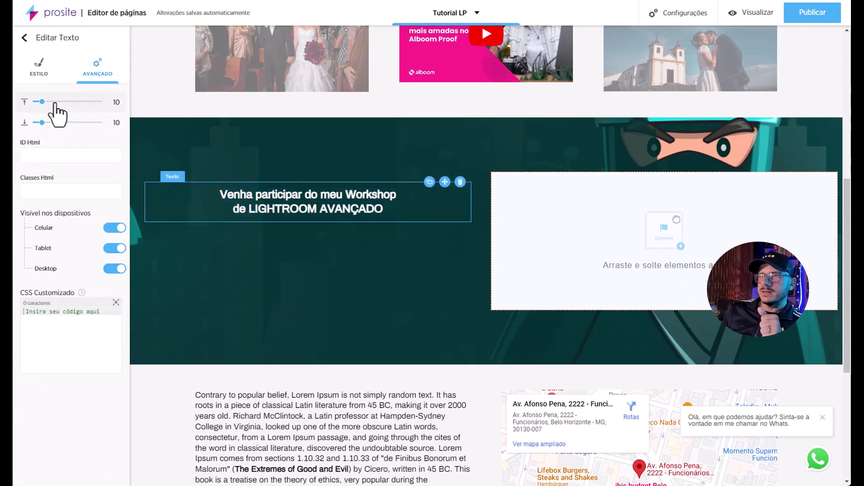
left_click_drag(43, 101, 84, 102)
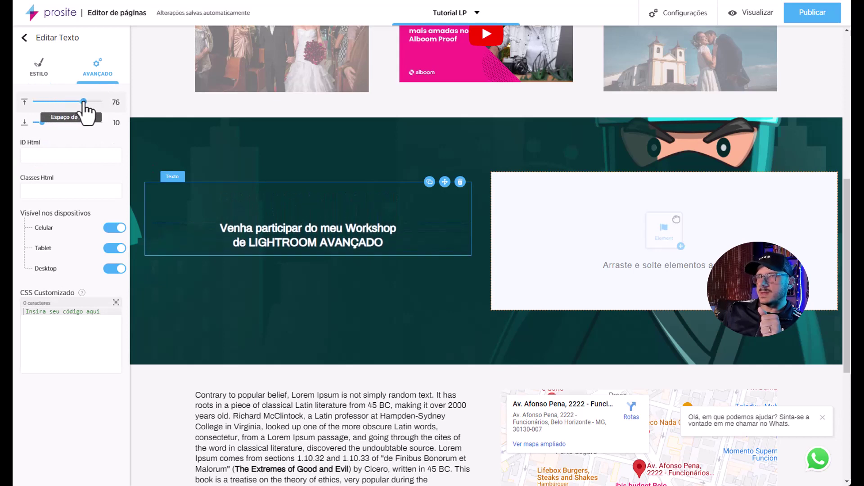
Preview the page on the live site and scroll through it.
left_click(765, 13)
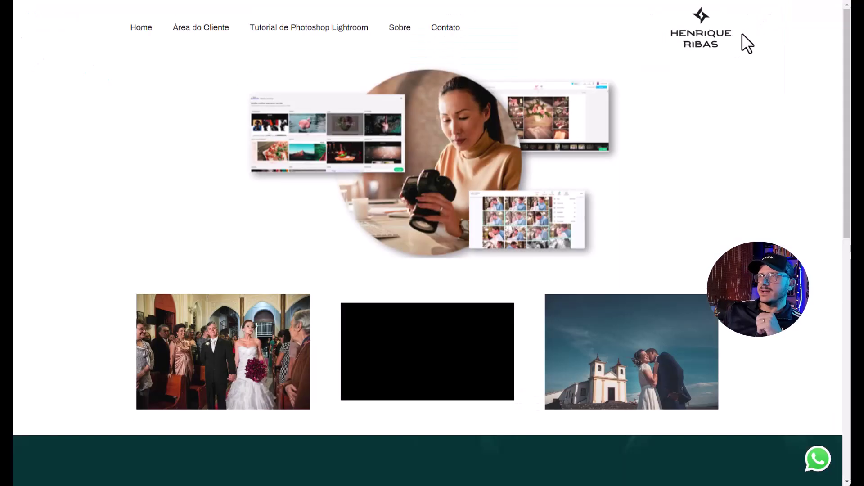
scroll(708, 112, "down", 10)
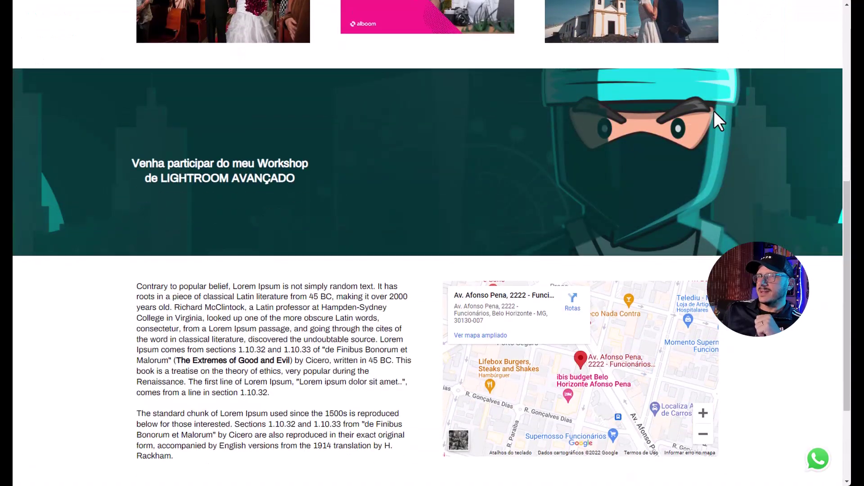
scroll(716, 112, "up", 10)
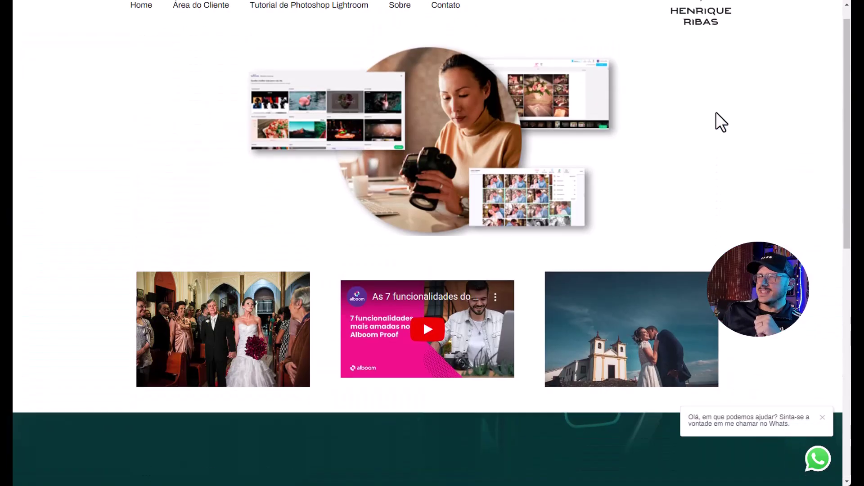
scroll(716, 111, "down", 8)
scroll(716, 112, "down", 3)
scroll(717, 112, "up", 10)
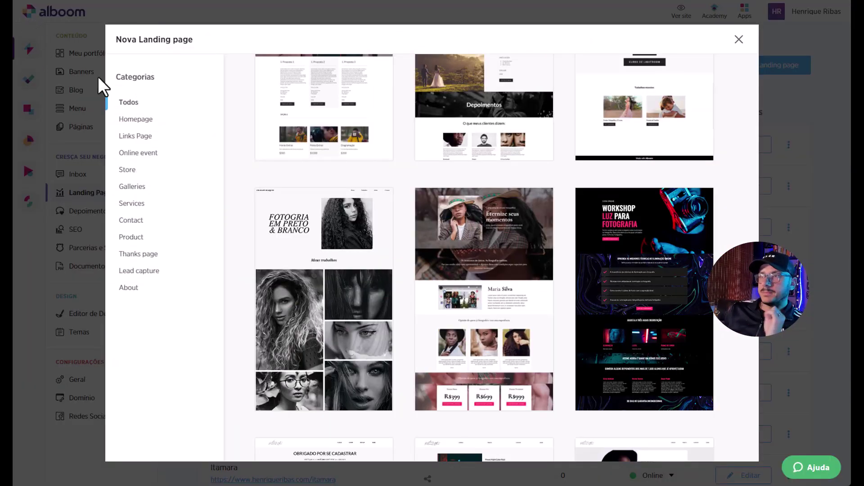
Browse the Nova Landing page templates and pick one for the new 'sdfg' page.
scroll(498, 217, "down", 3)
scroll(502, 221, "down", 15)
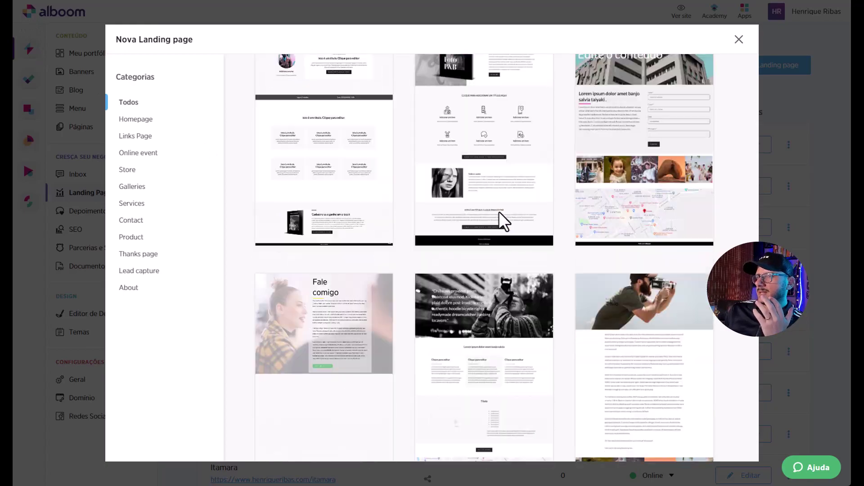
scroll(502, 220, "down", 15)
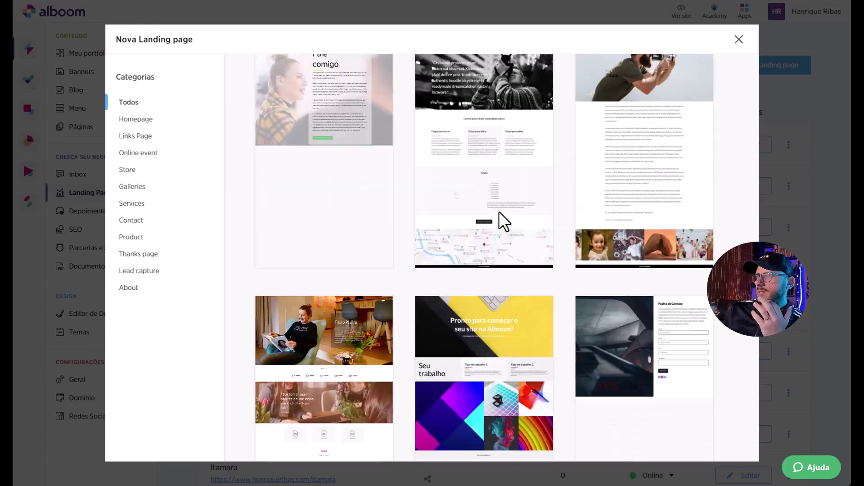
scroll(585, 293, "down", 4)
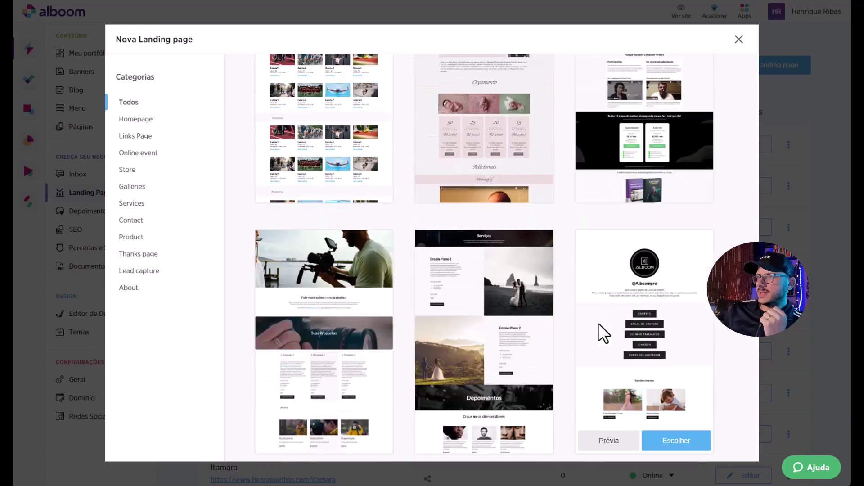
left_click(663, 299)
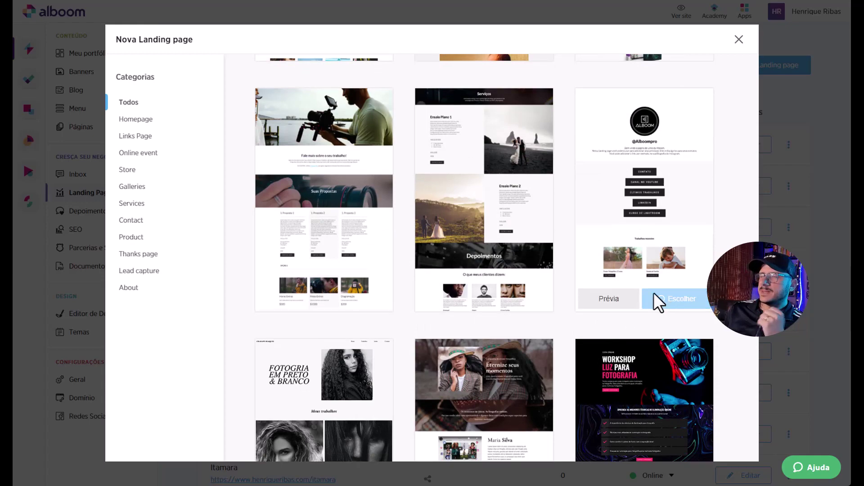
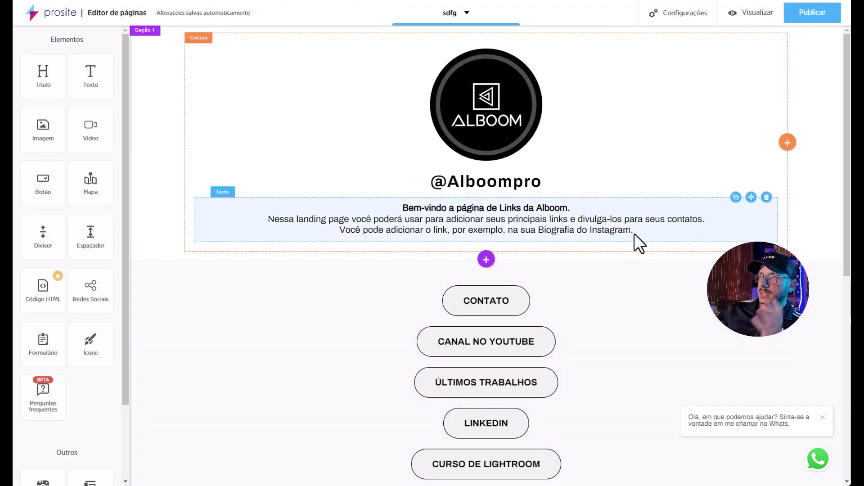
Replace the Alboom logo with the ninja image prancheta-1.png.
left_click(479, 107)
left_click(59, 146)
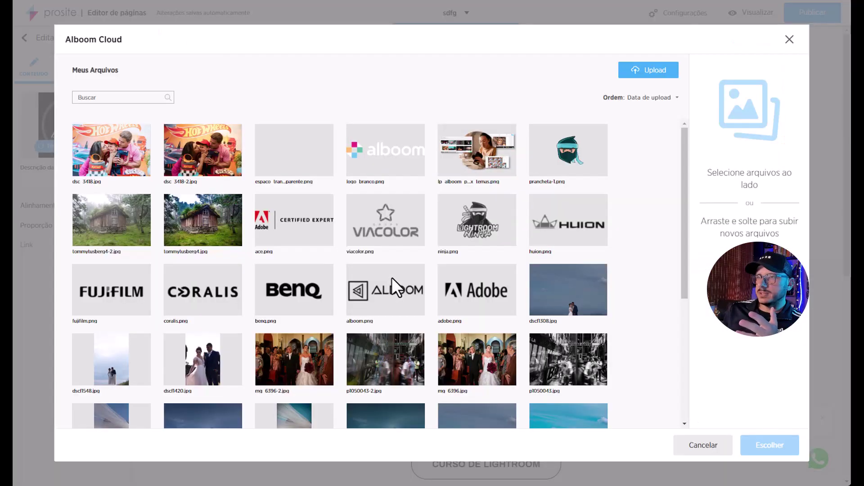
left_click(571, 159)
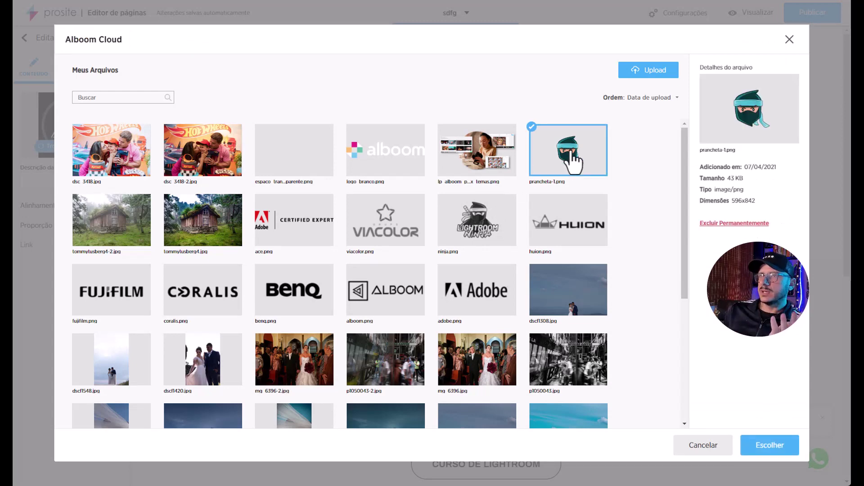
left_click(769, 446)
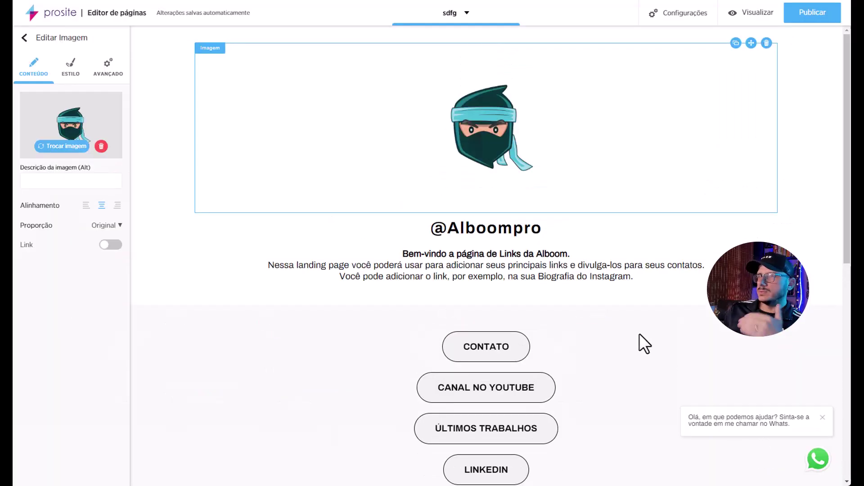
Retitle the heading with the creator's handle and swap Alboom for his name in the welcome line.
triple_click(502, 228)
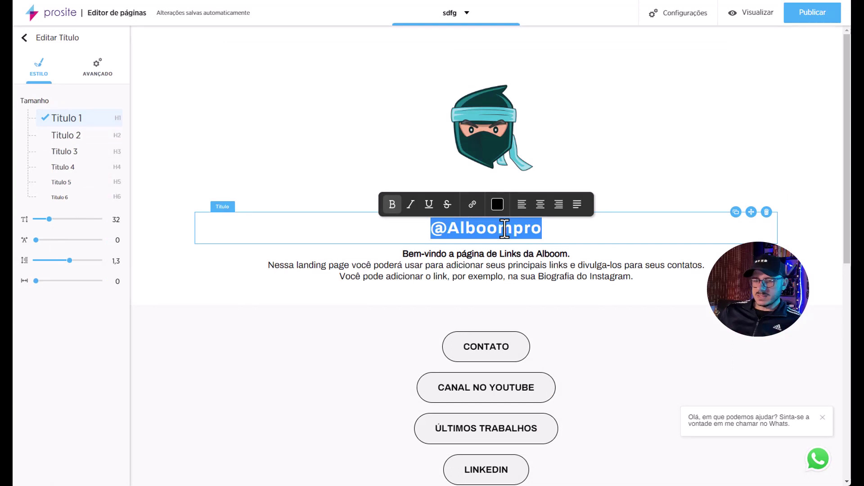
type("@henriqueribas")
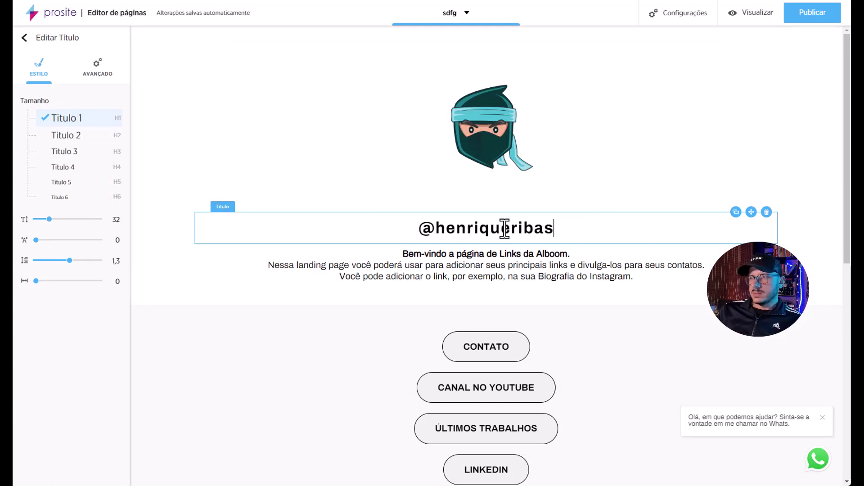
left_click(531, 252)
left_click_drag(536, 254, 568, 254)
type("Henrique Ribas")
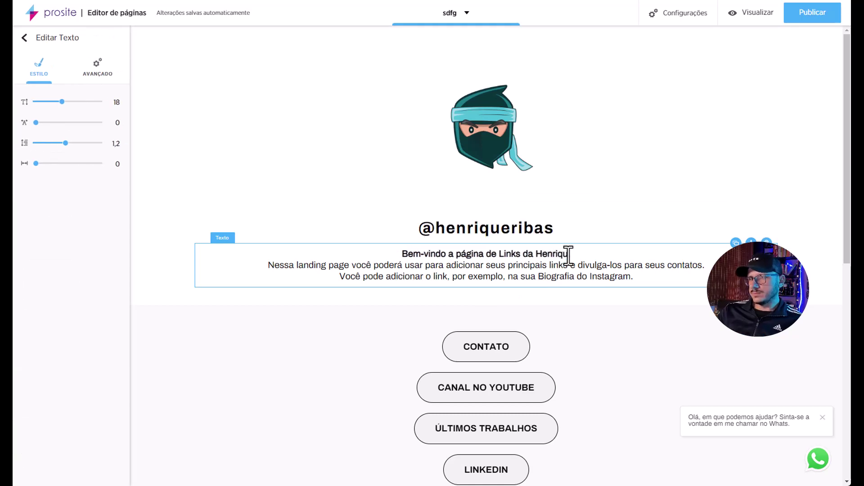
scroll(588, 270, "down", 5)
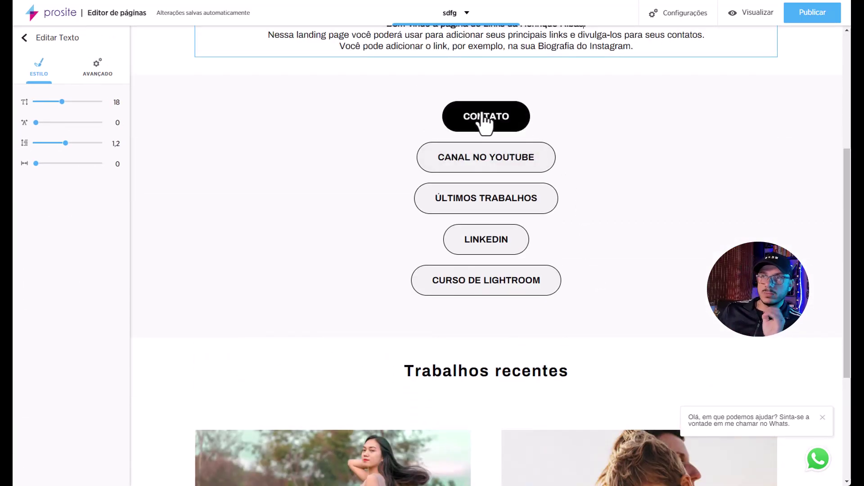
Add a new button below CURSO DE LIGHTROOM and make that button Normal size.
left_click(25, 38)
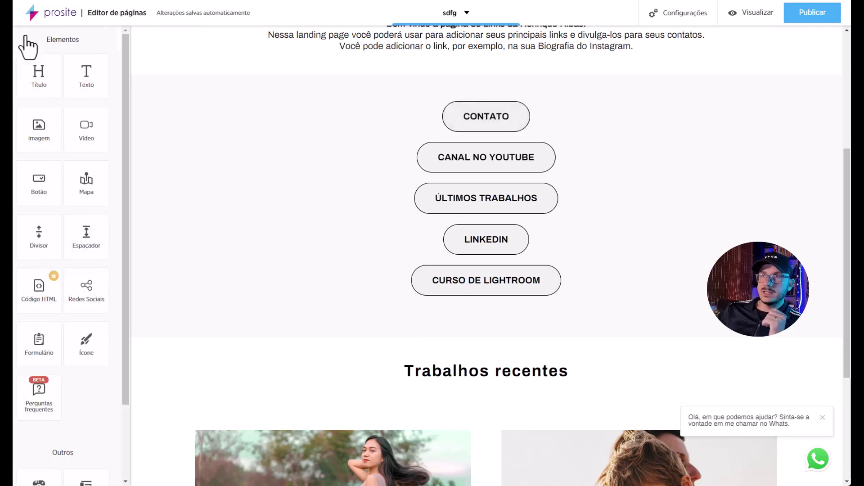
left_click_drag(41, 181, 564, 315)
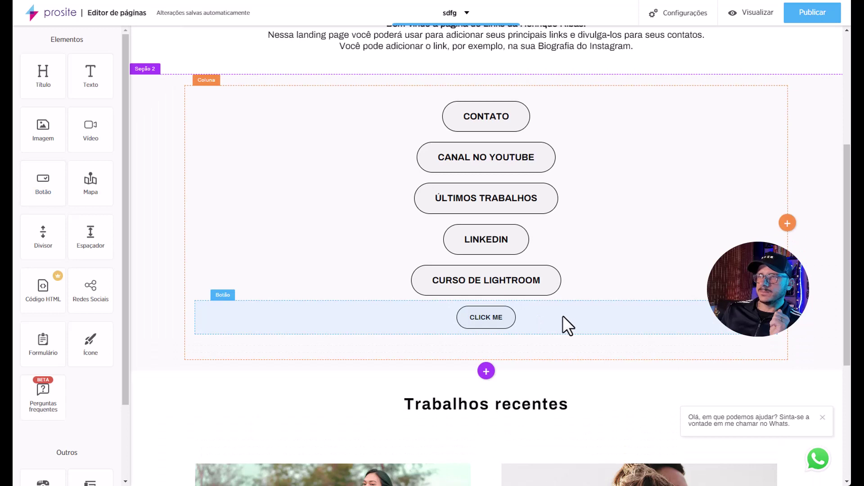
left_click(490, 277)
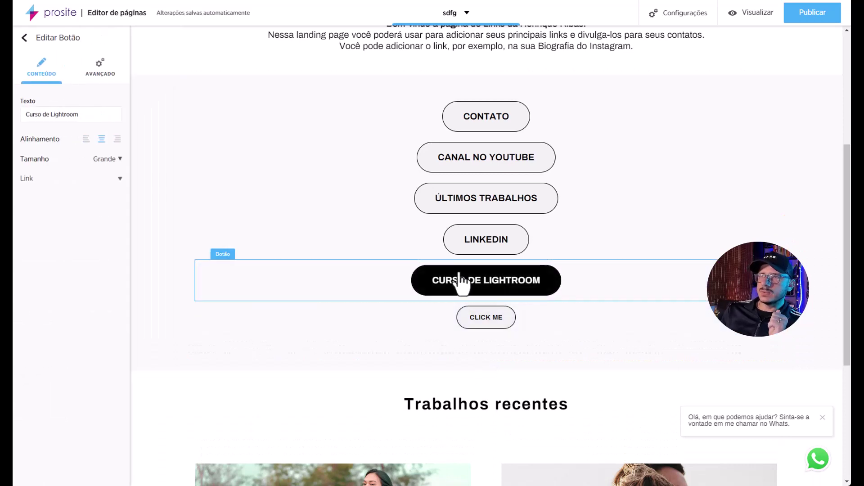
left_click_drag(79, 114, 14, 112)
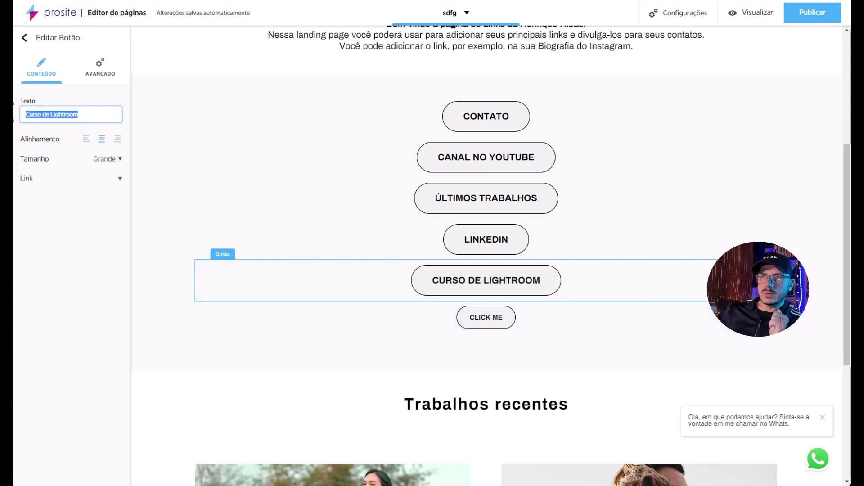
left_click(118, 159)
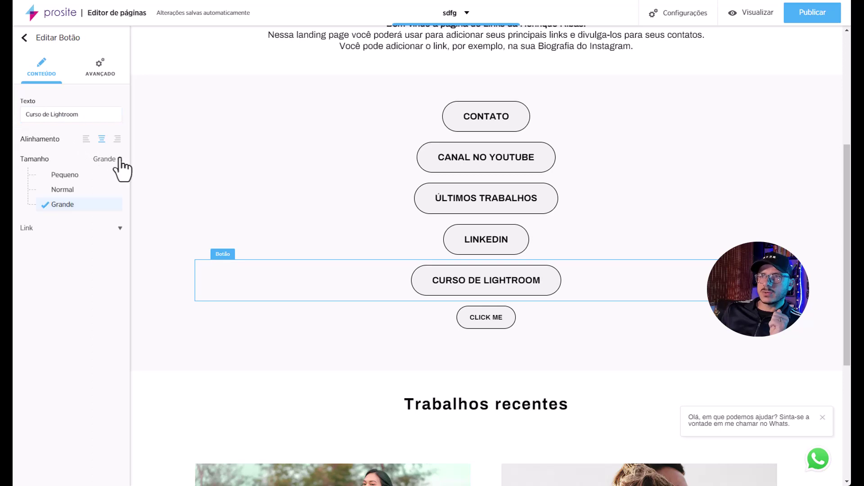
left_click(80, 191)
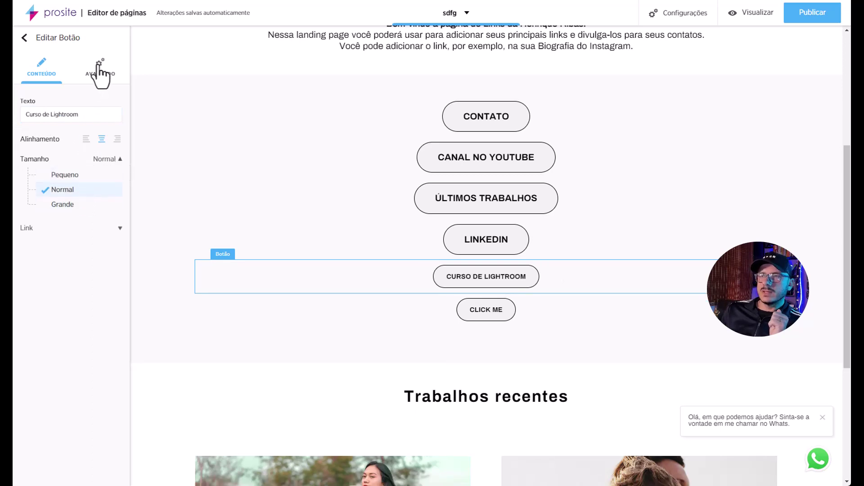
Raise the CURSO DE LIGHTROOM button's top spacing from 10 to 13.
left_click(119, 228)
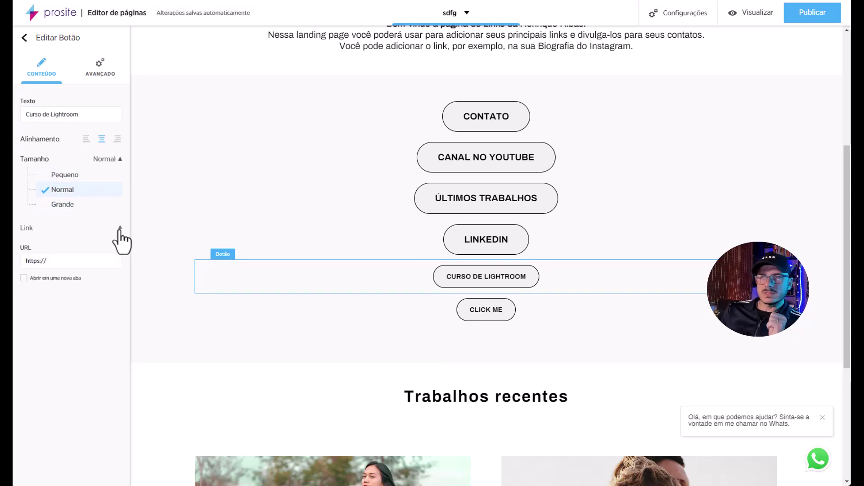
left_click(106, 75)
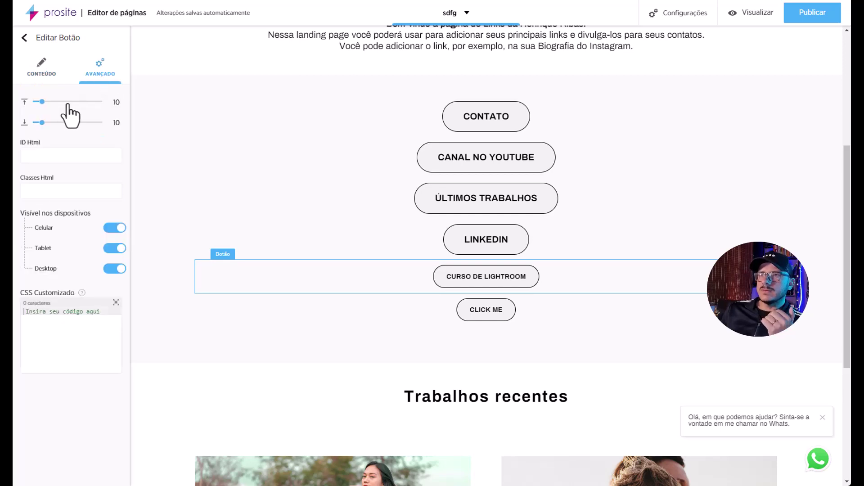
left_click_drag(43, 101, 44, 101)
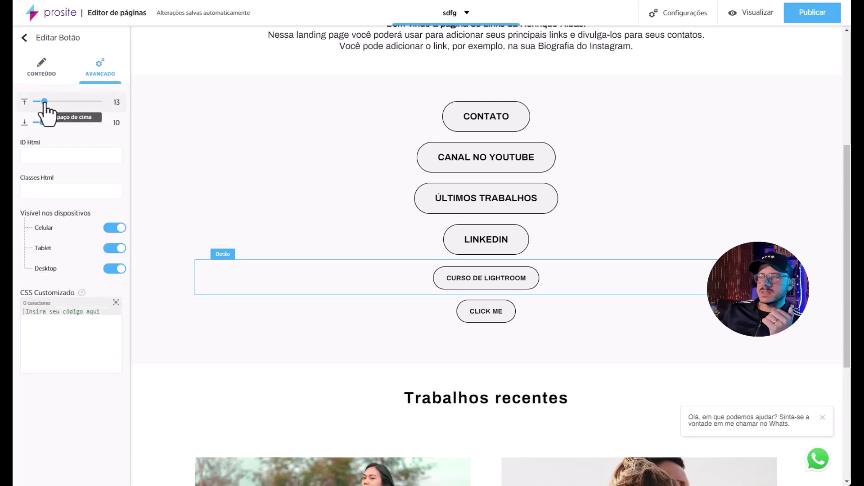
left_click(42, 73)
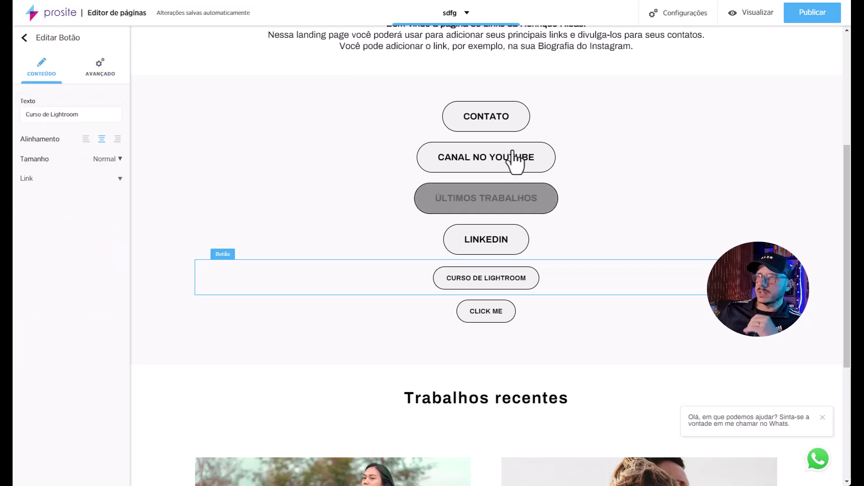
scroll(517, 222, "down", 3)
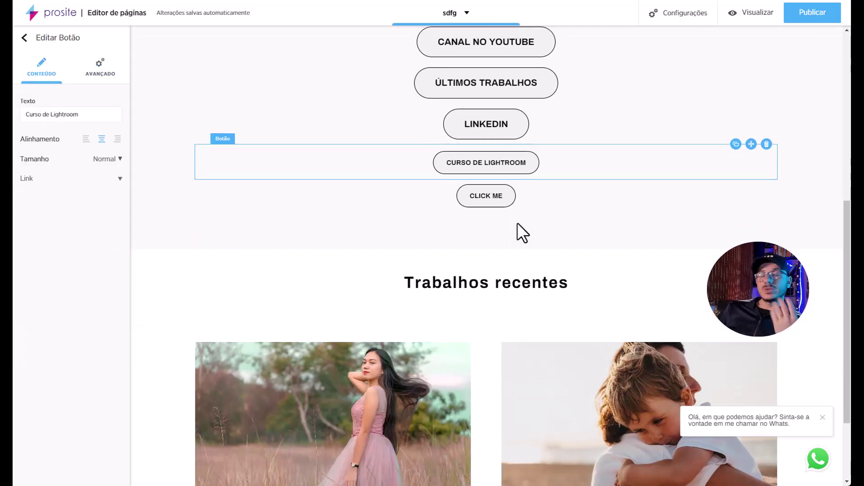
Insert a new section above Trabalhos recentes with the teal ninja image as background.
scroll(517, 223, "down", 3)
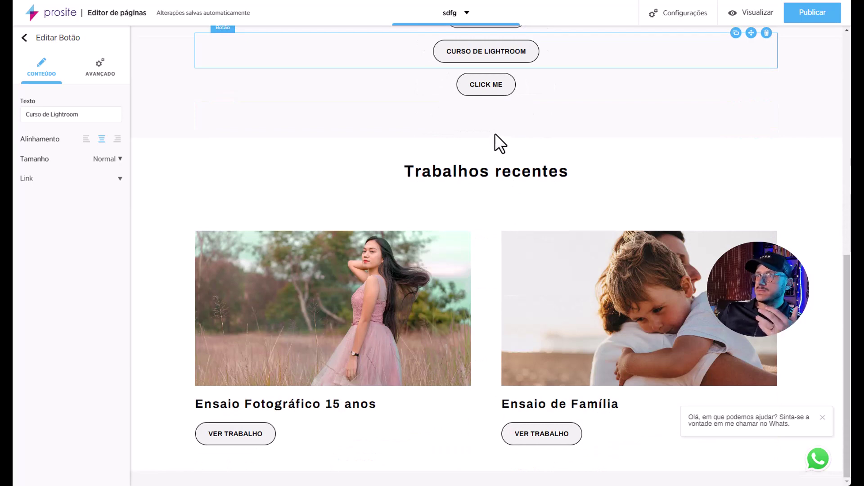
left_click(495, 134)
left_click(486, 138)
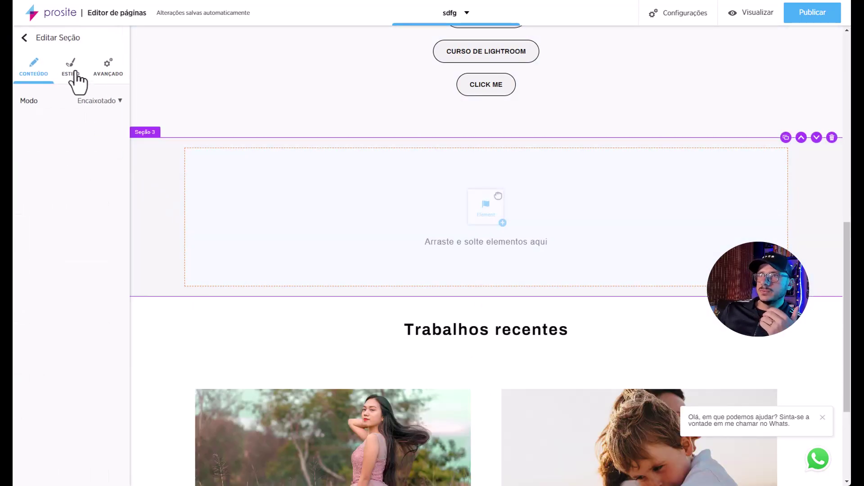
left_click(75, 73)
left_click(72, 152)
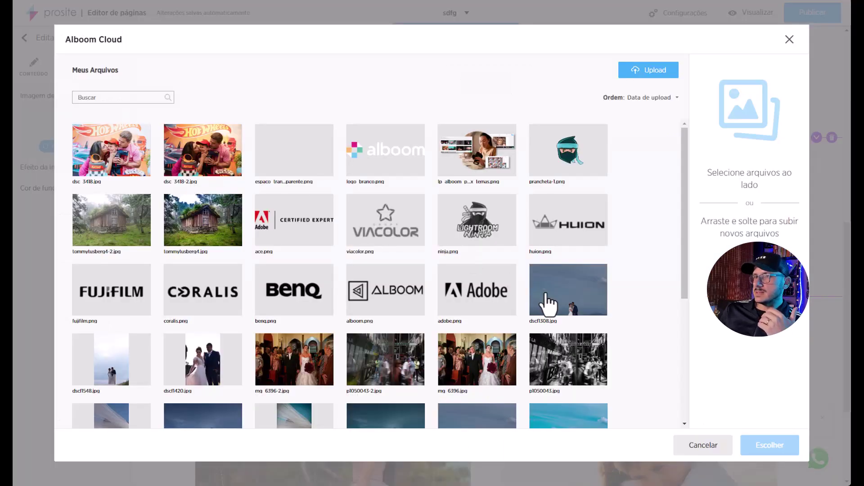
scroll(546, 304, "down", 3)
scroll(531, 293, "down", 1)
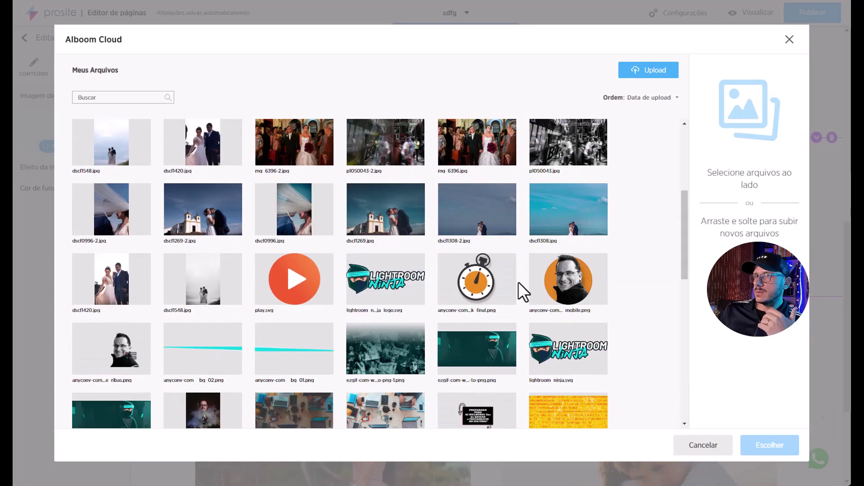
left_click(493, 356)
left_click(766, 446)
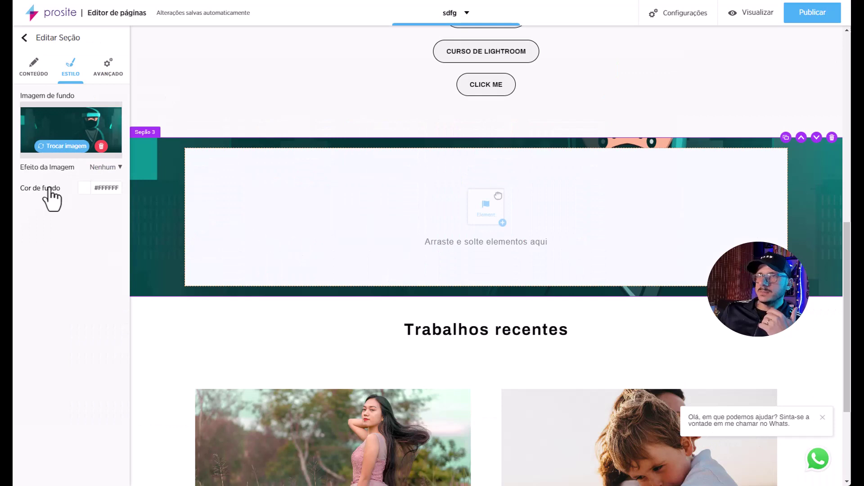
Make the section taller and give its background the Parallax effect.
left_click(101, 70)
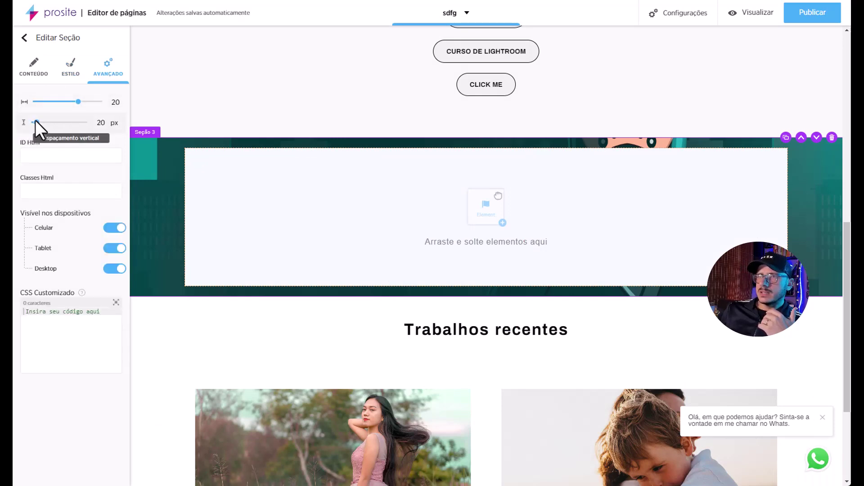
left_click_drag(36, 122, 45, 123)
left_click(71, 74)
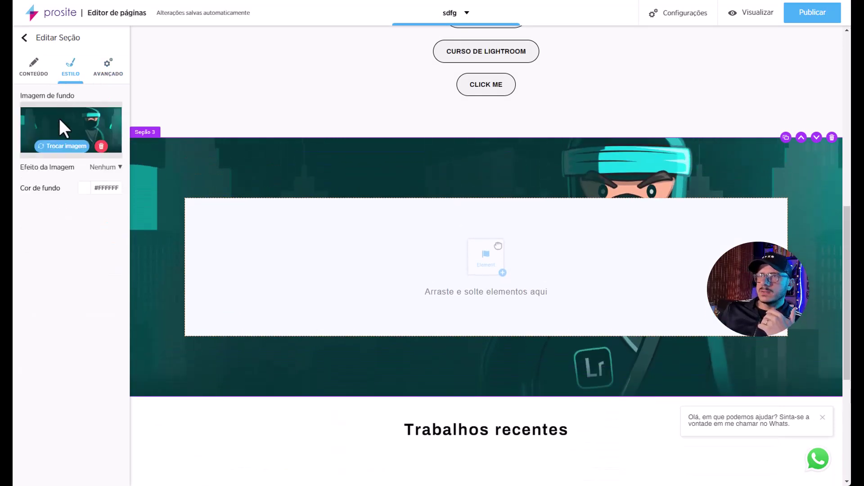
left_click(96, 170)
left_click(95, 199)
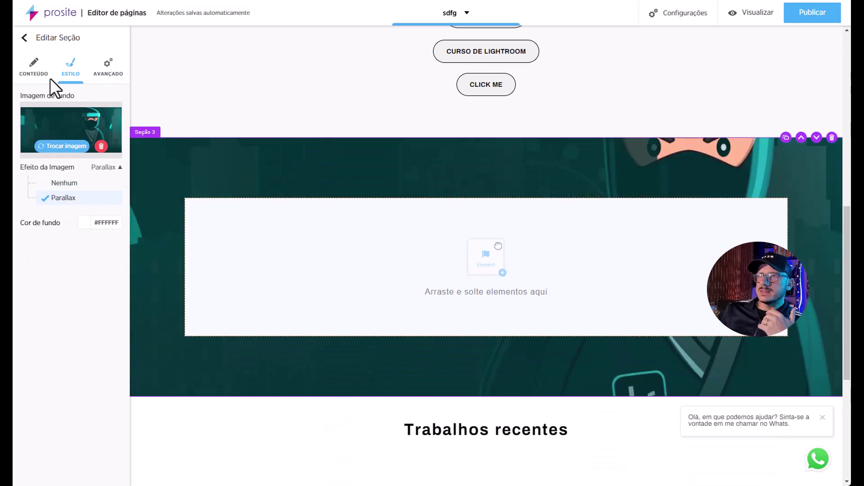
Split the section into two columns and place the stopwatch image in the left one.
left_click(303, 235)
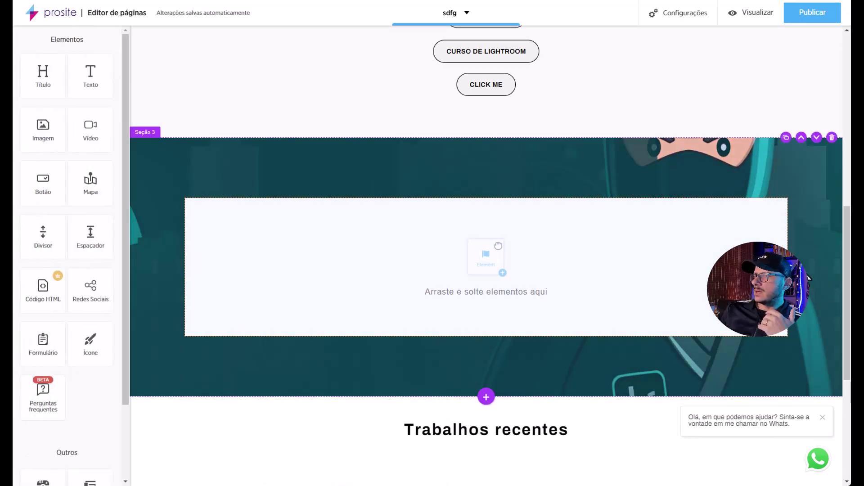
left_click(731, 198)
left_click(25, 43)
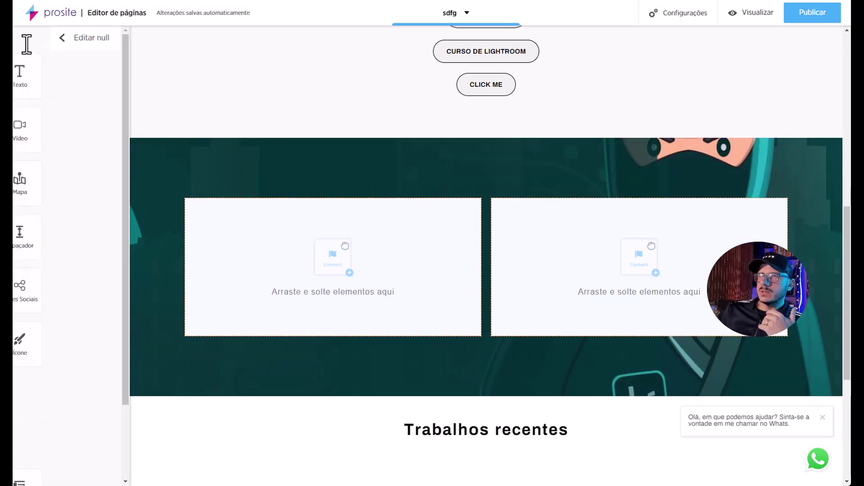
left_click_drag(42, 135, 255, 243)
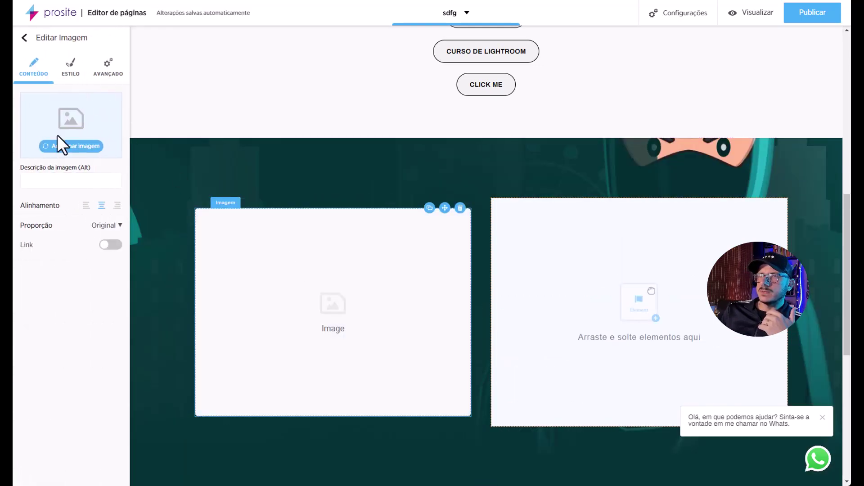
left_click(59, 146)
scroll(467, 311, "down", 5)
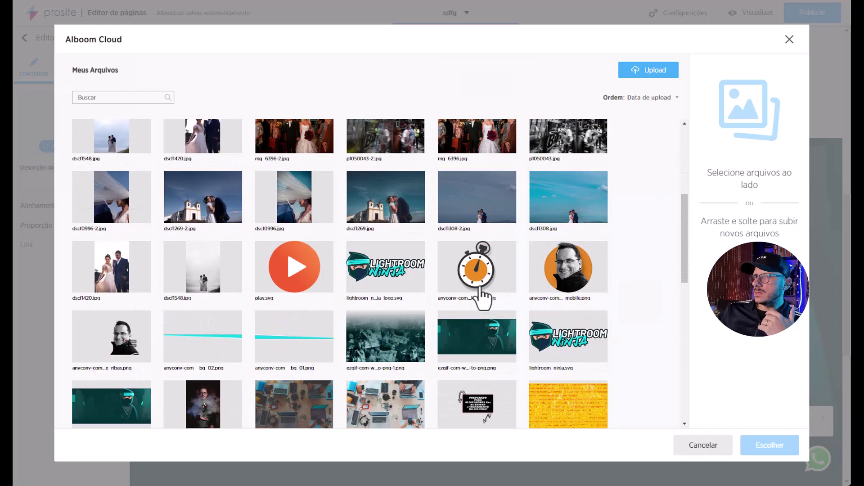
left_click(481, 294)
left_click(758, 446)
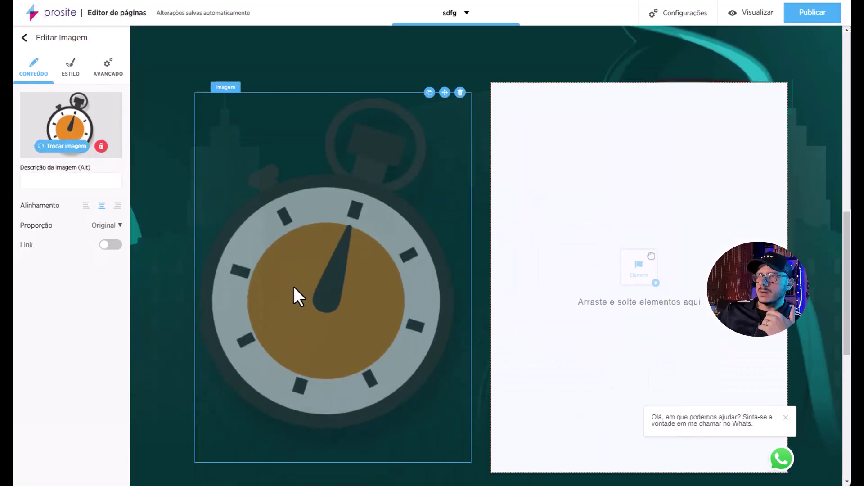
Shrink the stopwatch image to 45% size and preview the page.
left_click(108, 72)
left_click(73, 74)
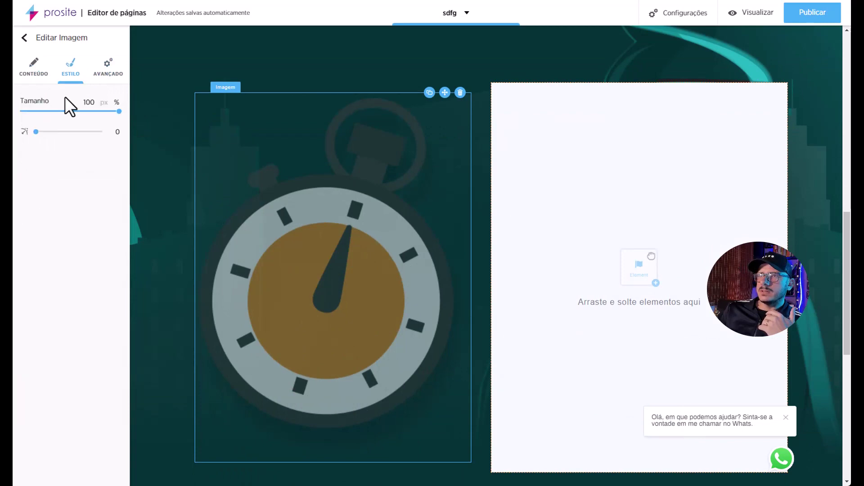
left_click_drag(118, 112, 61, 112)
left_click(756, 18)
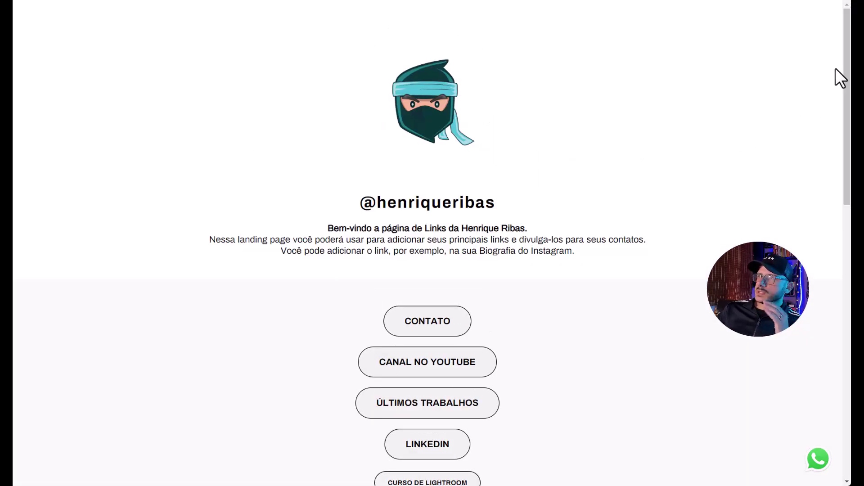
Scroll down the preview to check the parallax section, then return to the top.
scroll(761, 60, "down", 10)
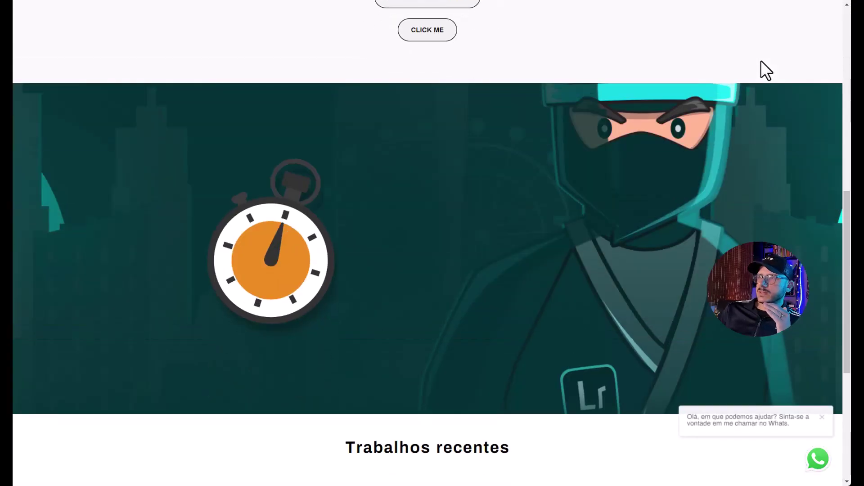
scroll(761, 61, "down", 5)
scroll(760, 60, "up", 15)
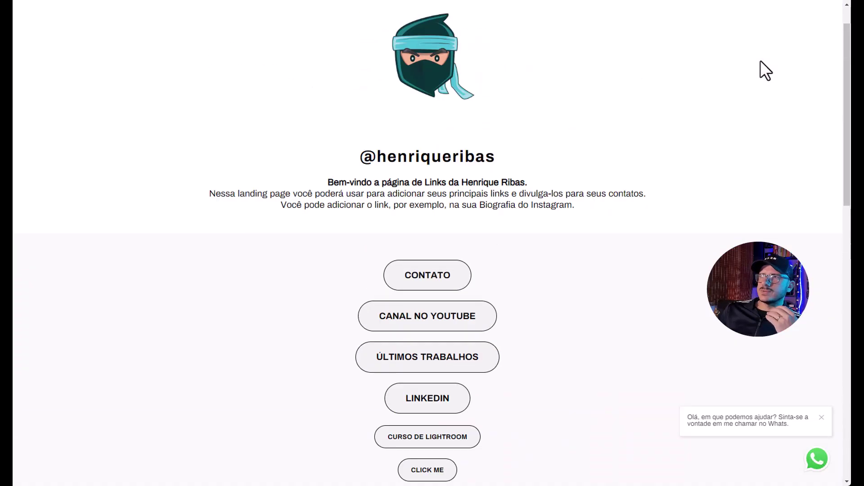
scroll(760, 60, "up", 1)
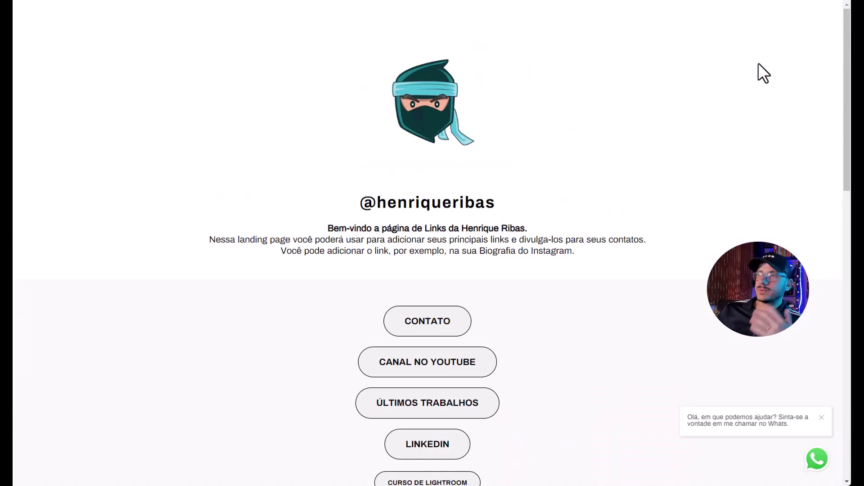